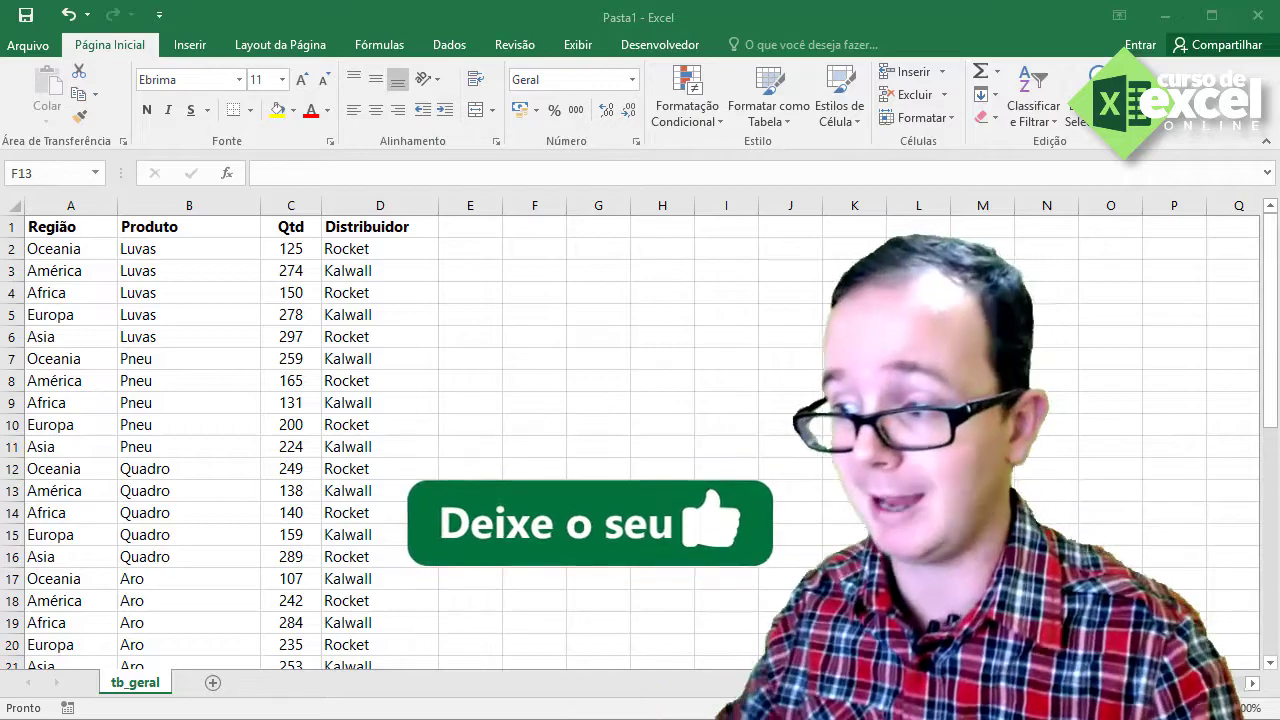
Step: Examine the header row and look through the Produto entries down to the last record of the table
left_click(454, 374)
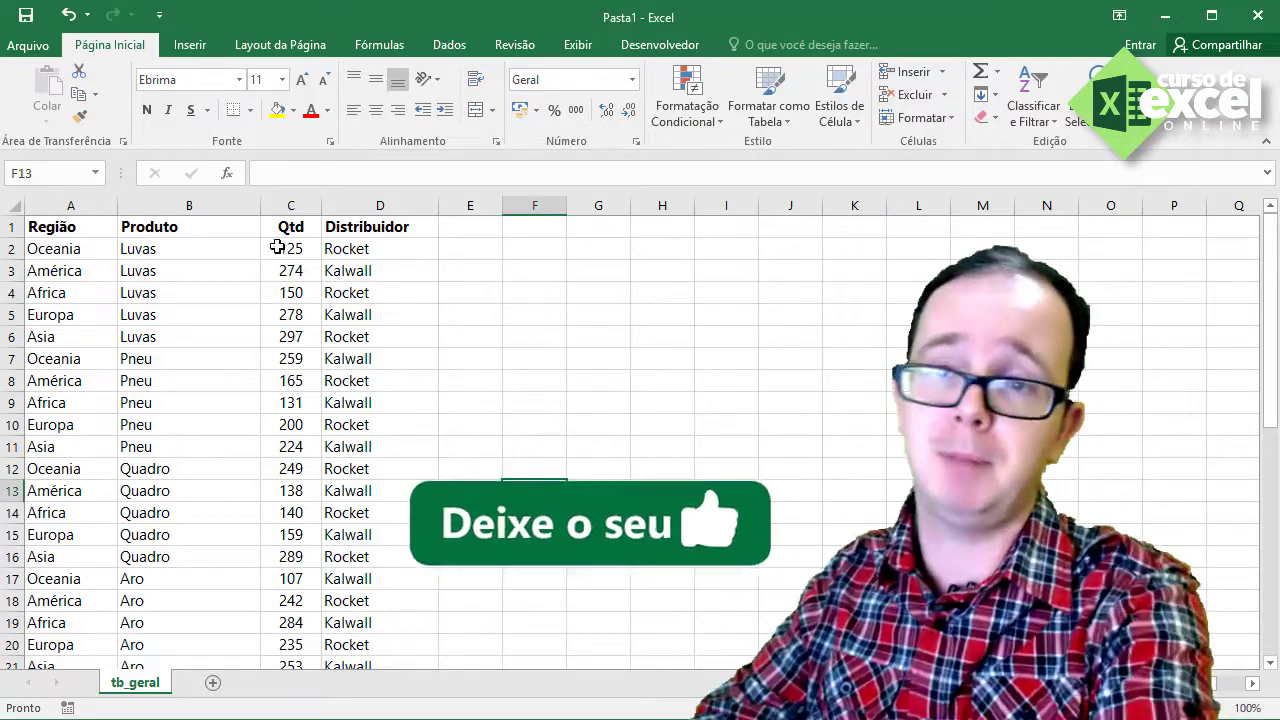
left_click_drag(84, 230, 362, 227)
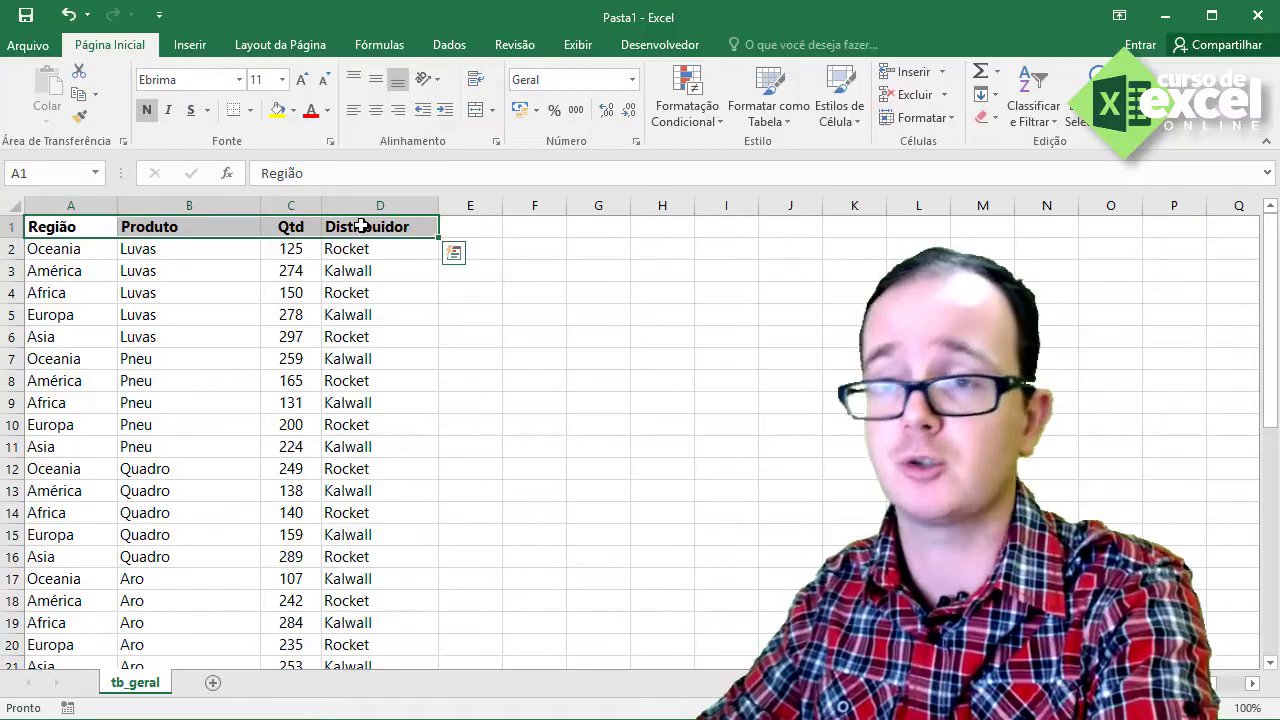
left_click(395, 246)
left_click(91, 227)
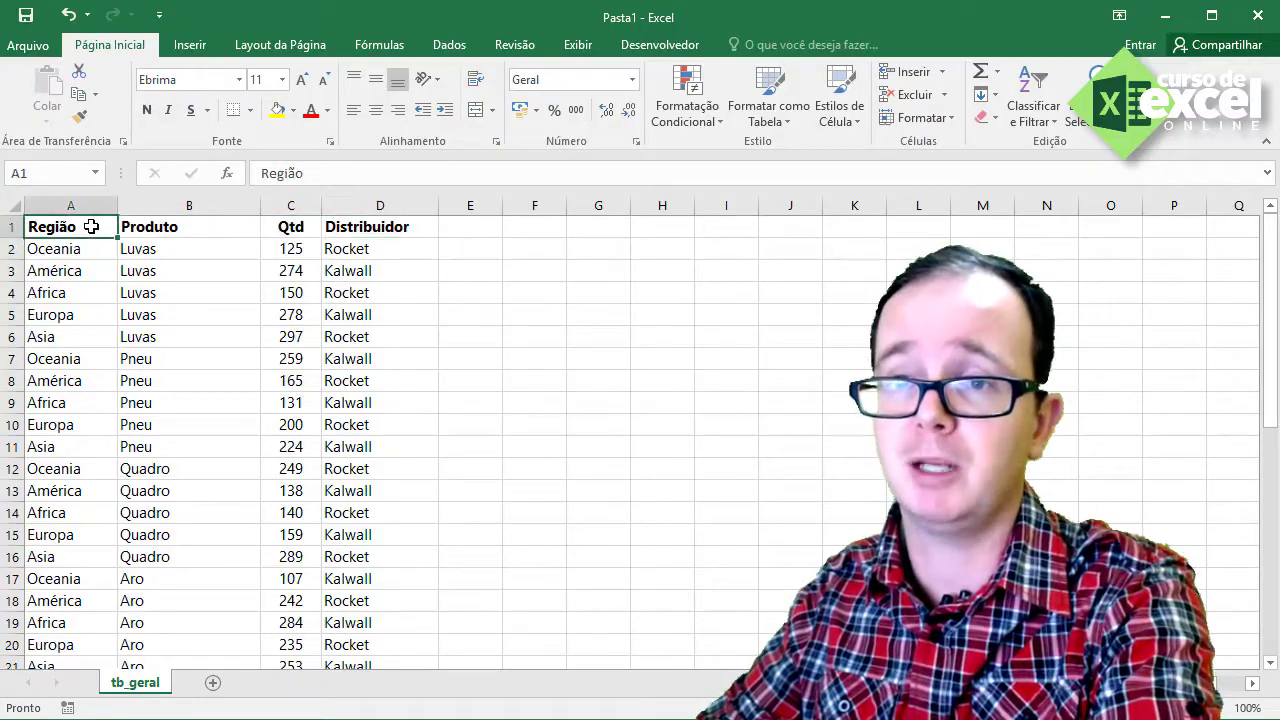
left_click_drag(91, 227, 360, 230)
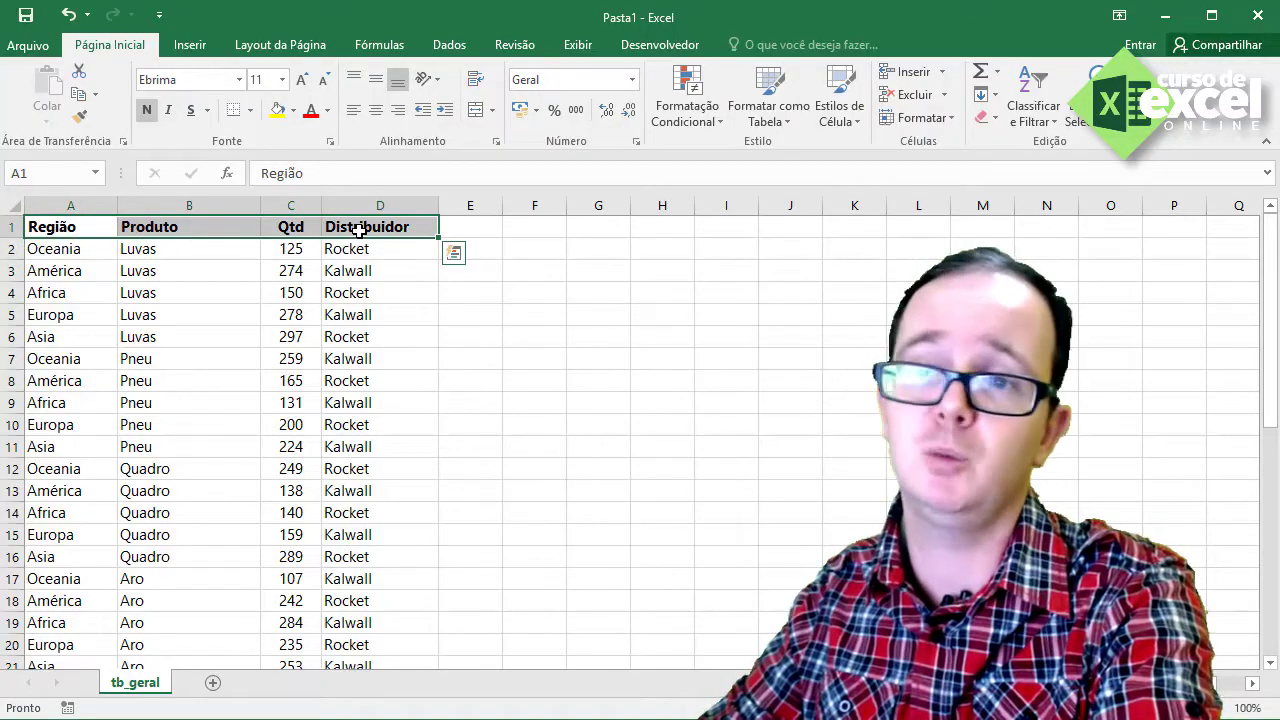
left_click_drag(219, 255, 203, 563)
scroll(203, 563, "down", 2)
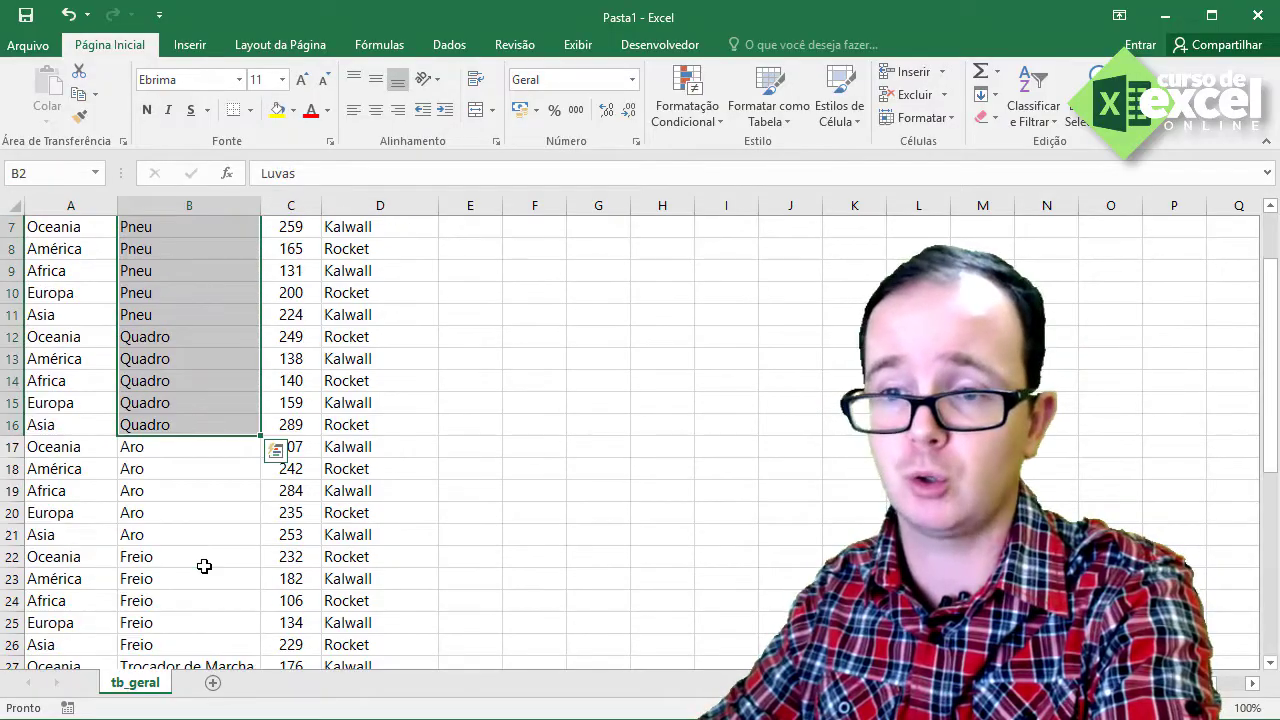
scroll(203, 566, "down", 2)
scroll(203, 566, "down", 3)
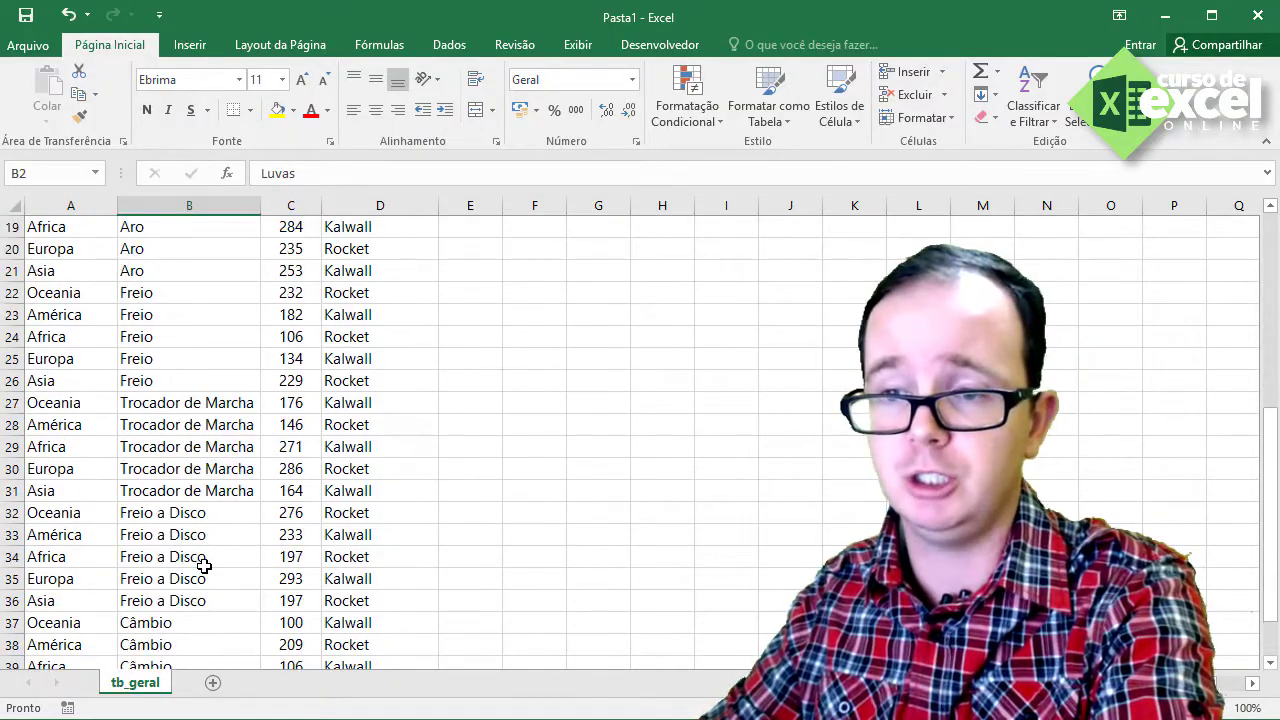
scroll(203, 566, "up", 2)
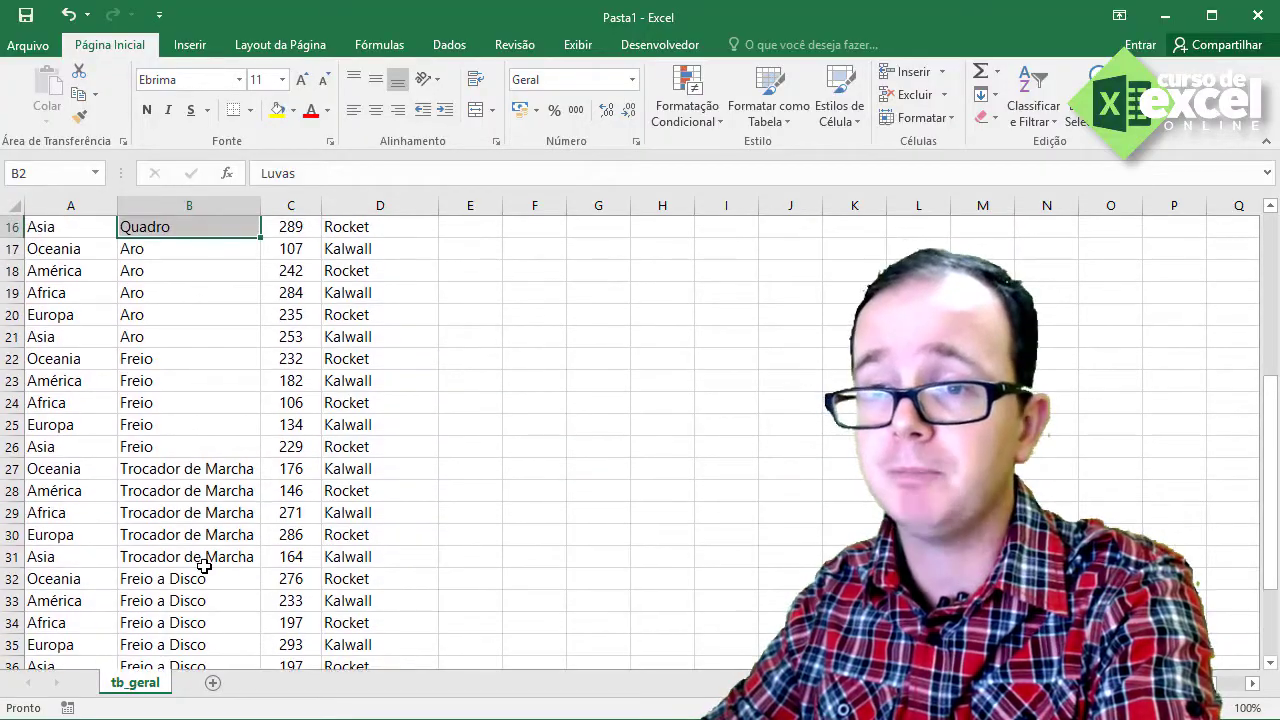
scroll(203, 566, "down", 2)
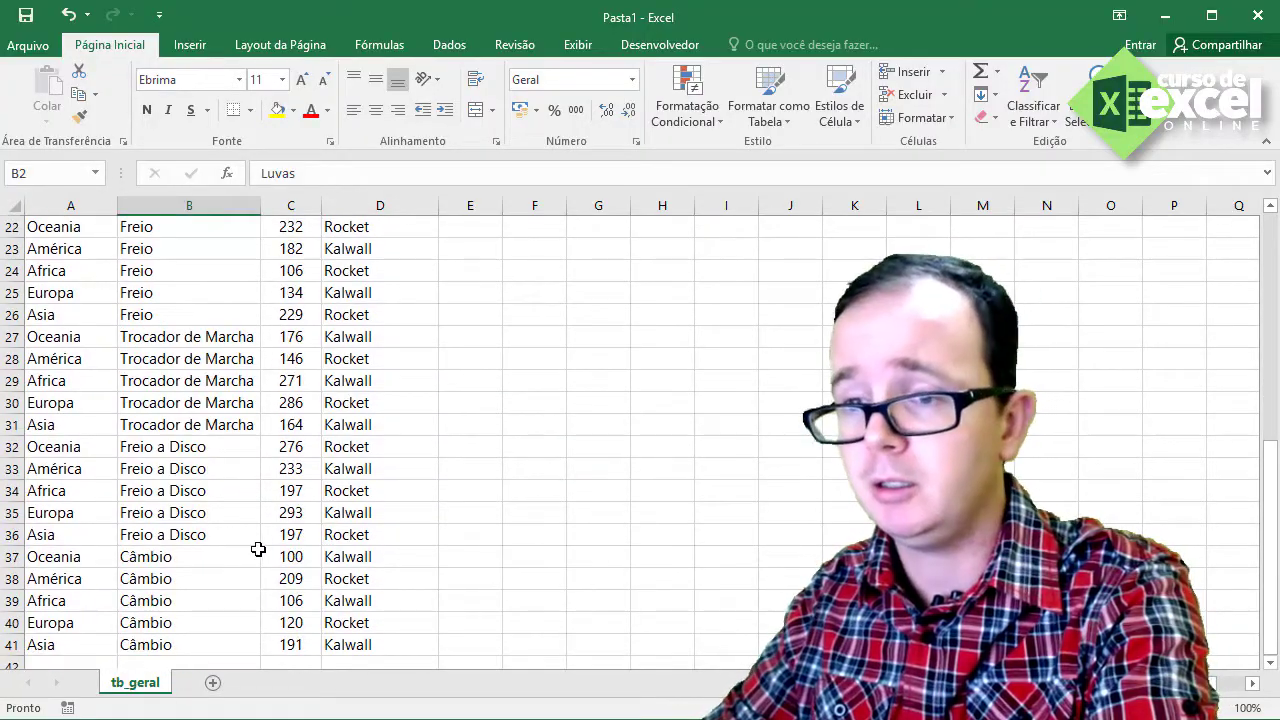
scroll(257, 548, "up", 7)
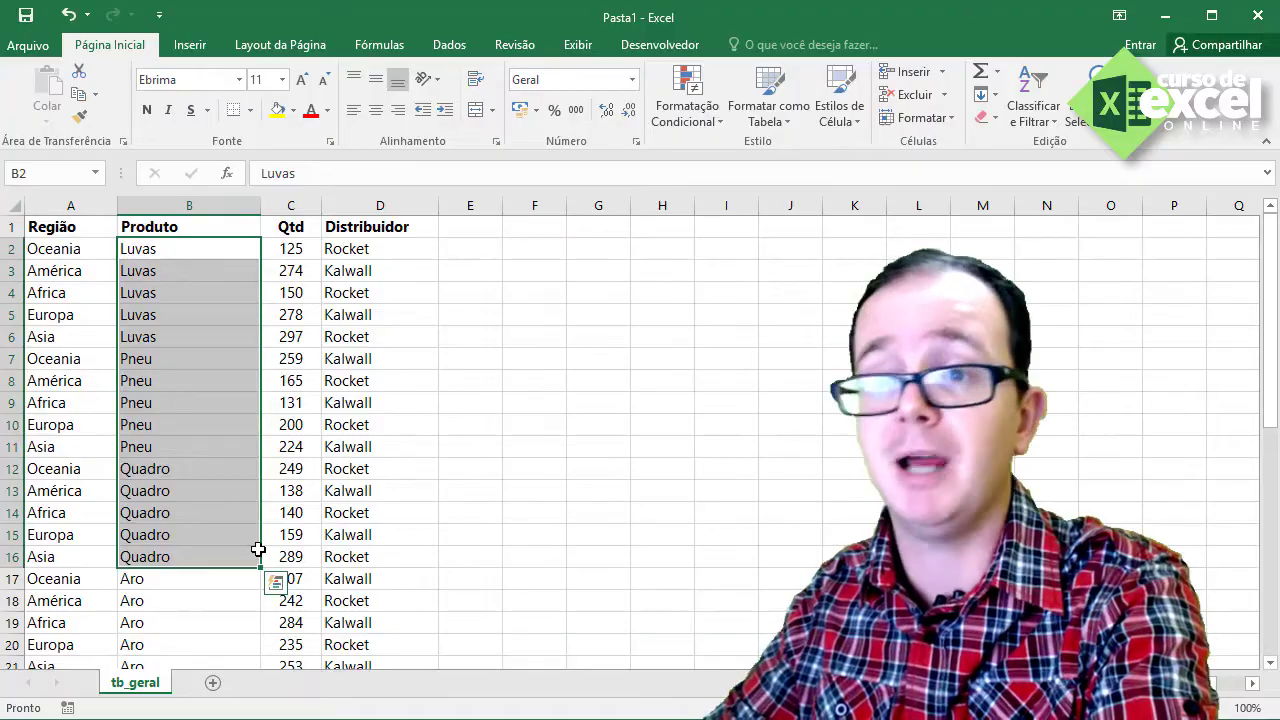
left_click(303, 388)
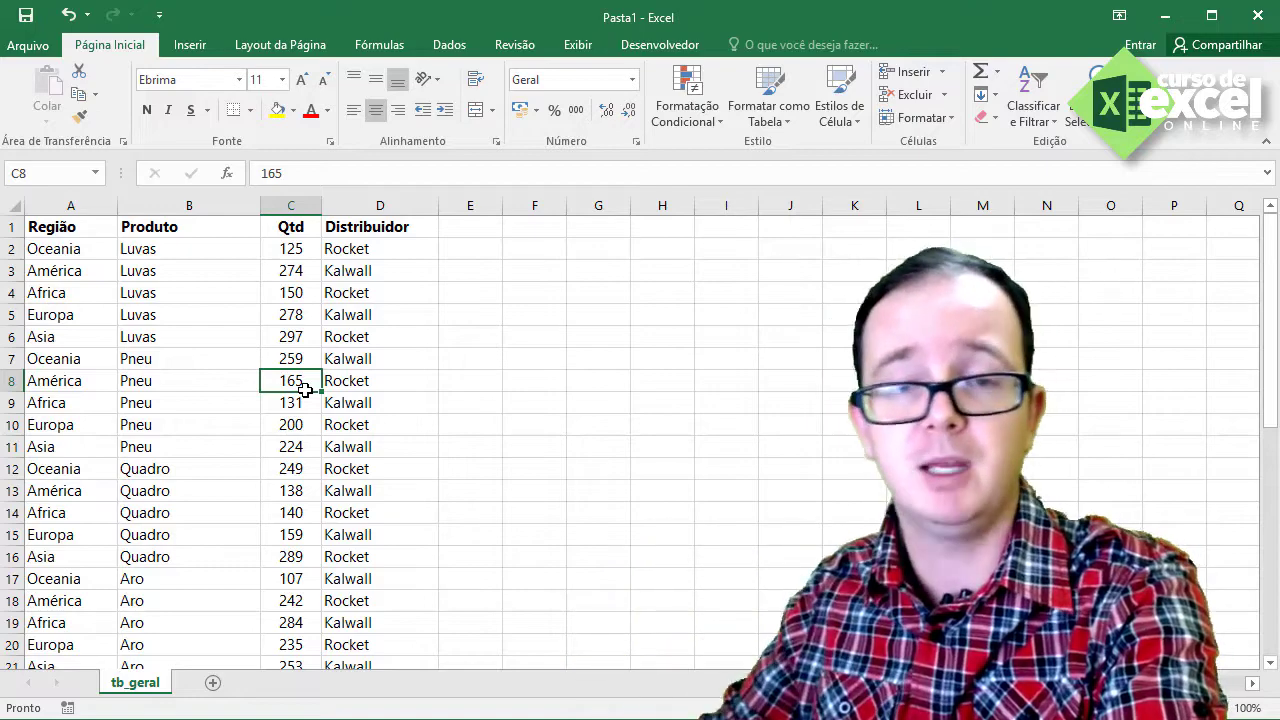
Step: Review the Região, Produto, Qtd and Distribuidor headers and check how far the records extend
left_click(192, 294)
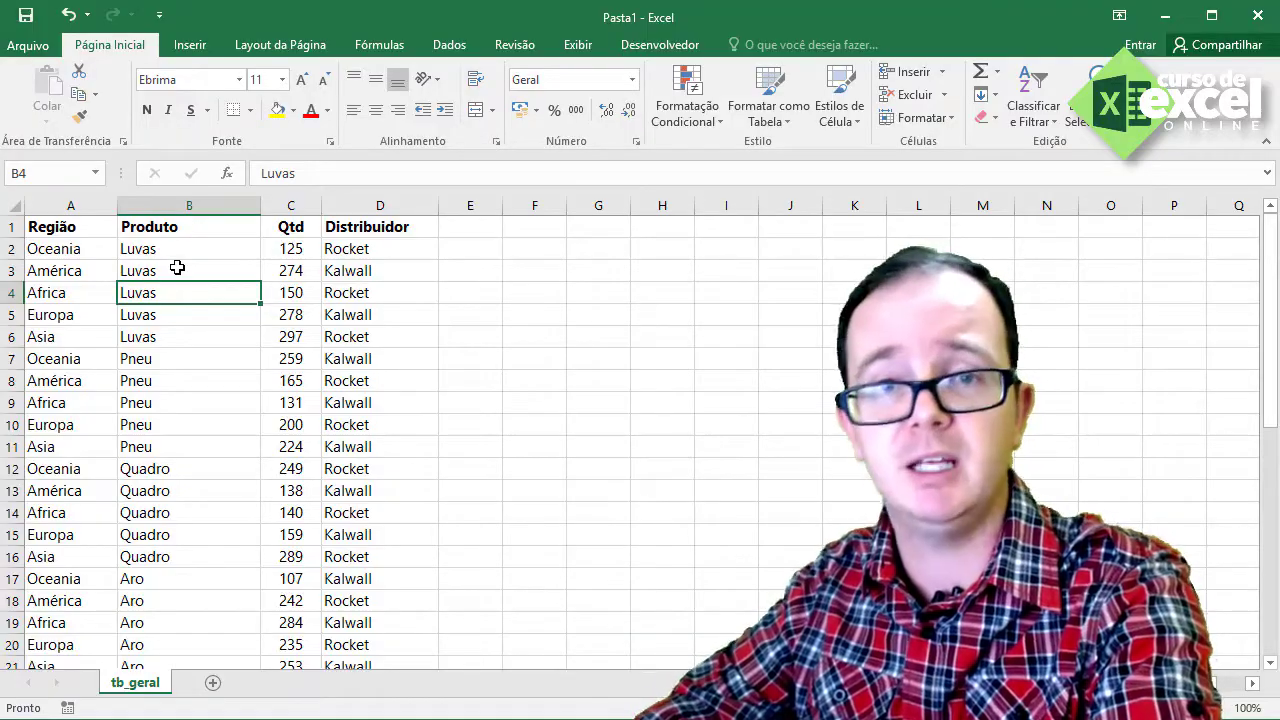
left_click(78, 228)
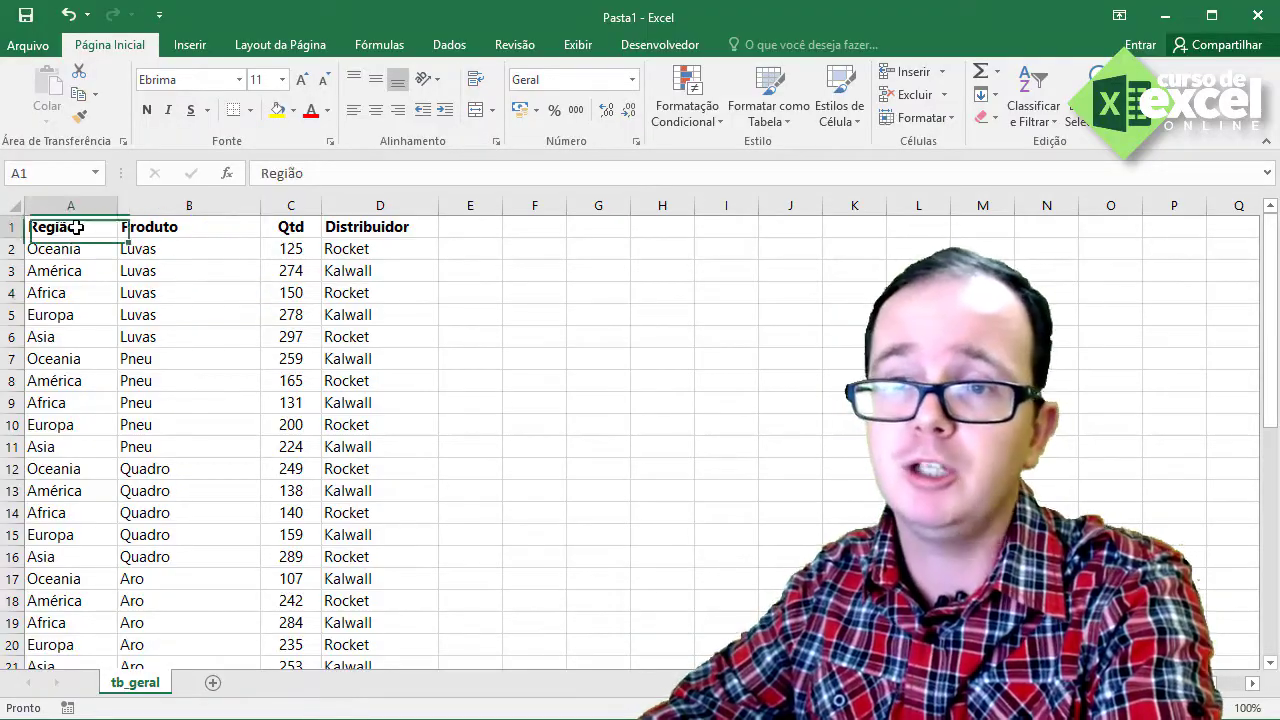
left_click(90, 246)
left_click(186, 229)
left_click(290, 227)
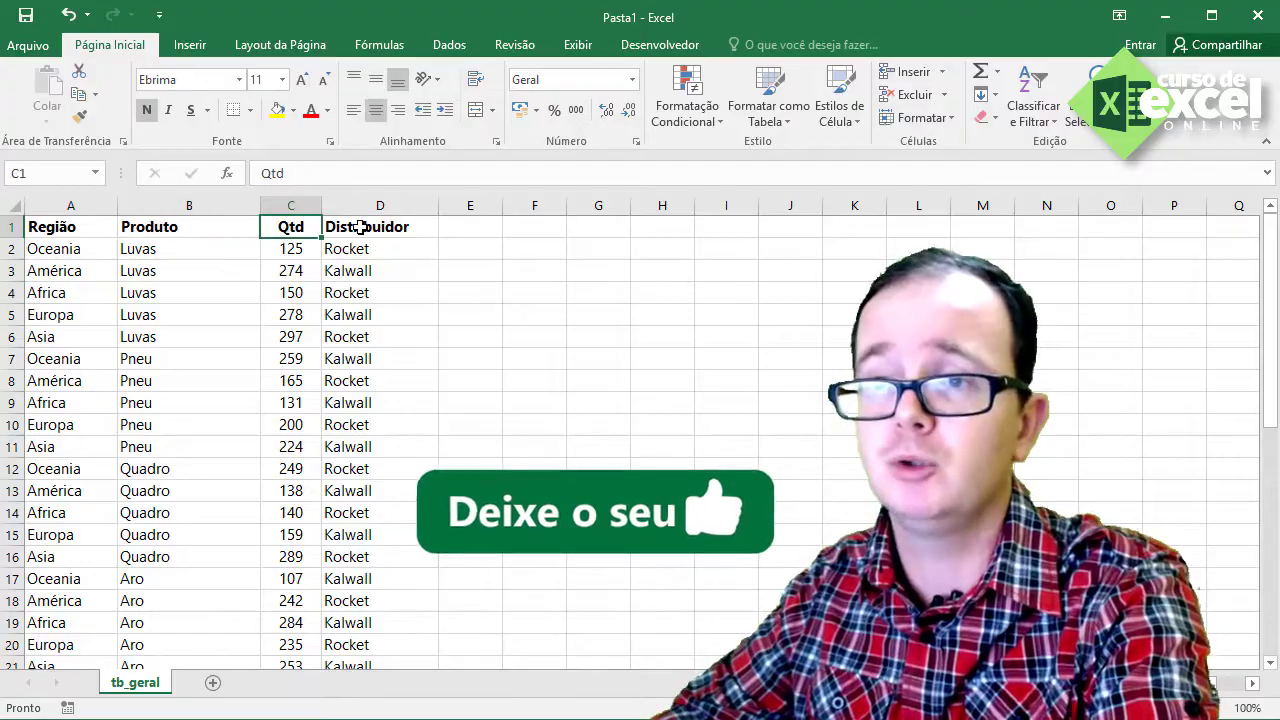
left_click(380, 228)
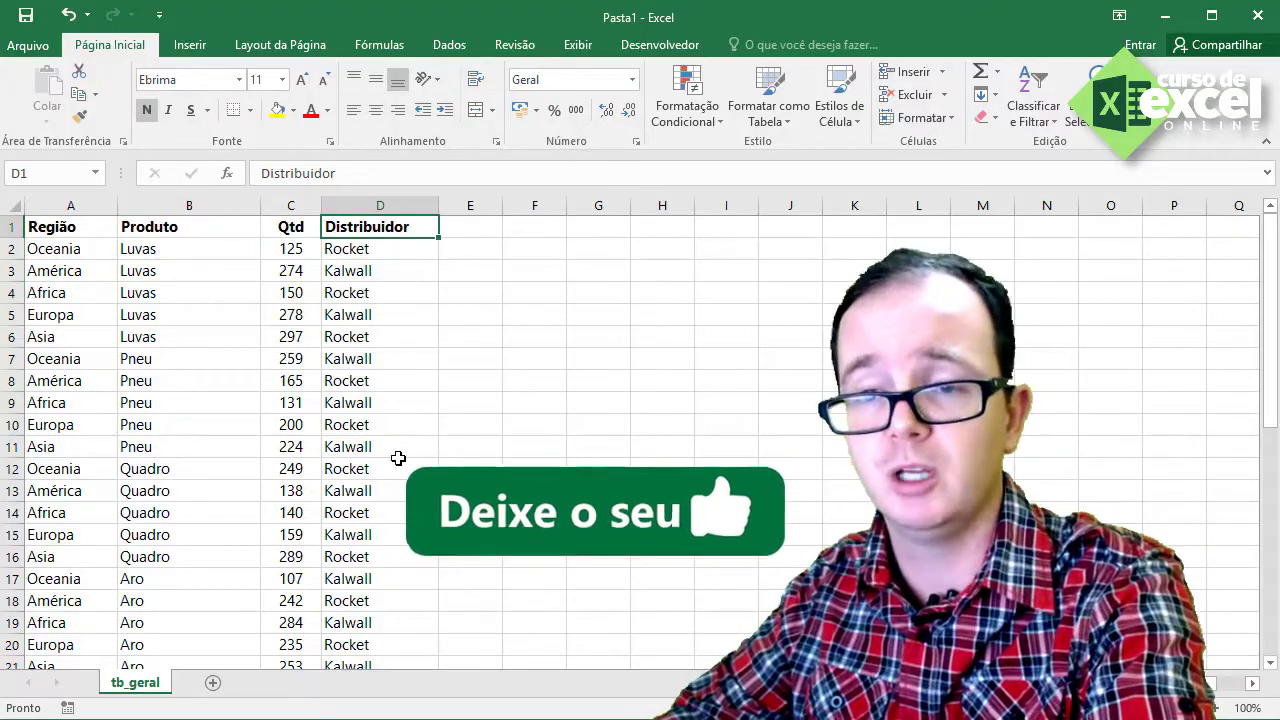
scroll(397, 457, "down", 7)
scroll(397, 457, "down", 3)
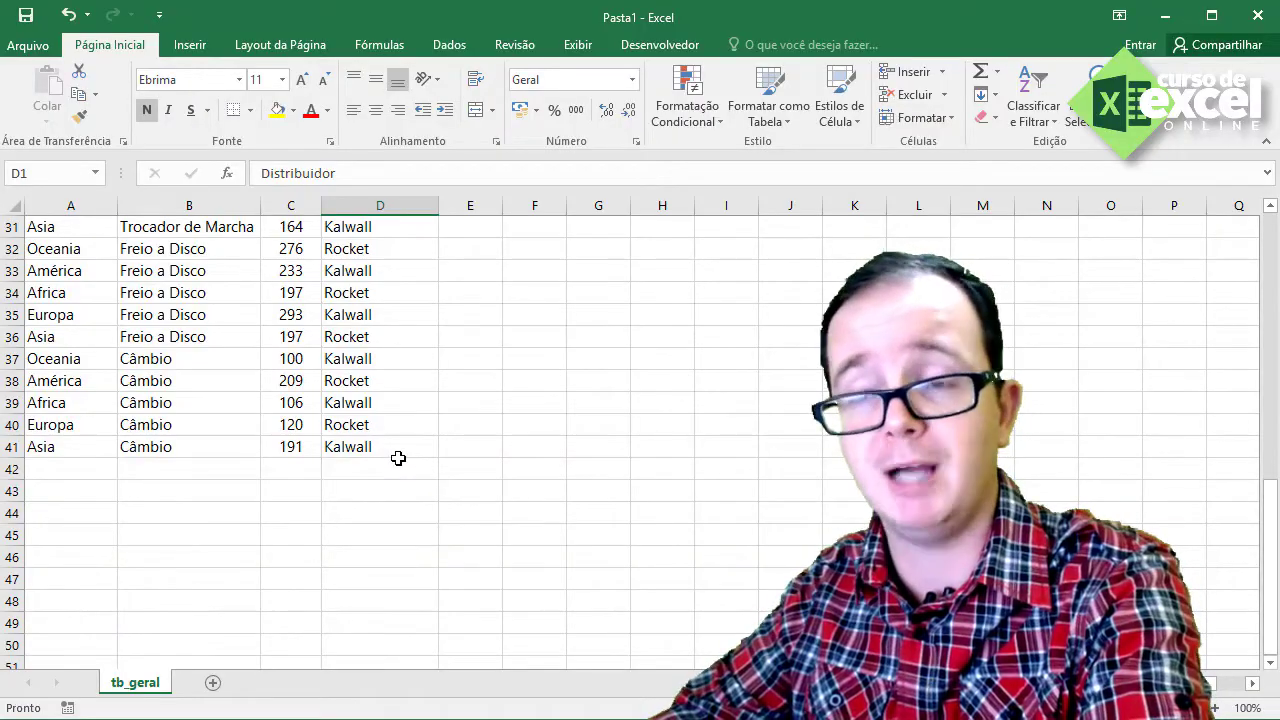
scroll(398, 458, "up", 10)
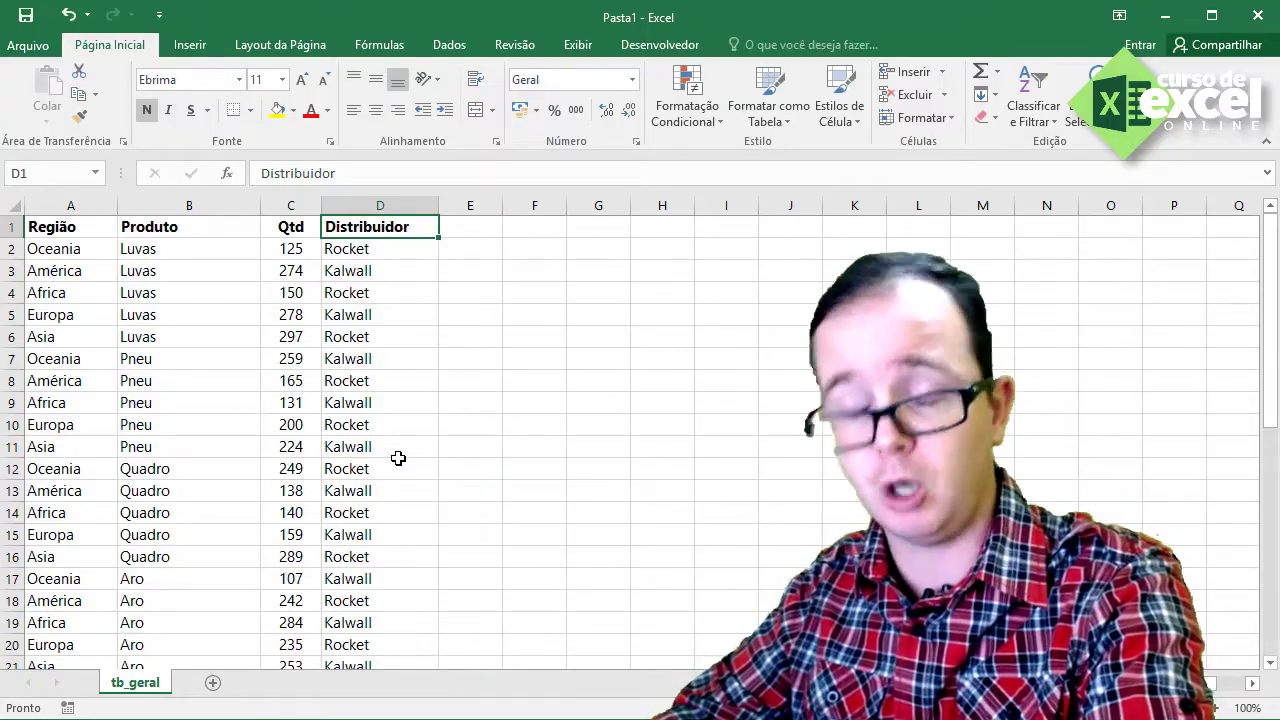
Step: Add filters to the header row A1:D1
left_click_drag(60, 227, 351, 229)
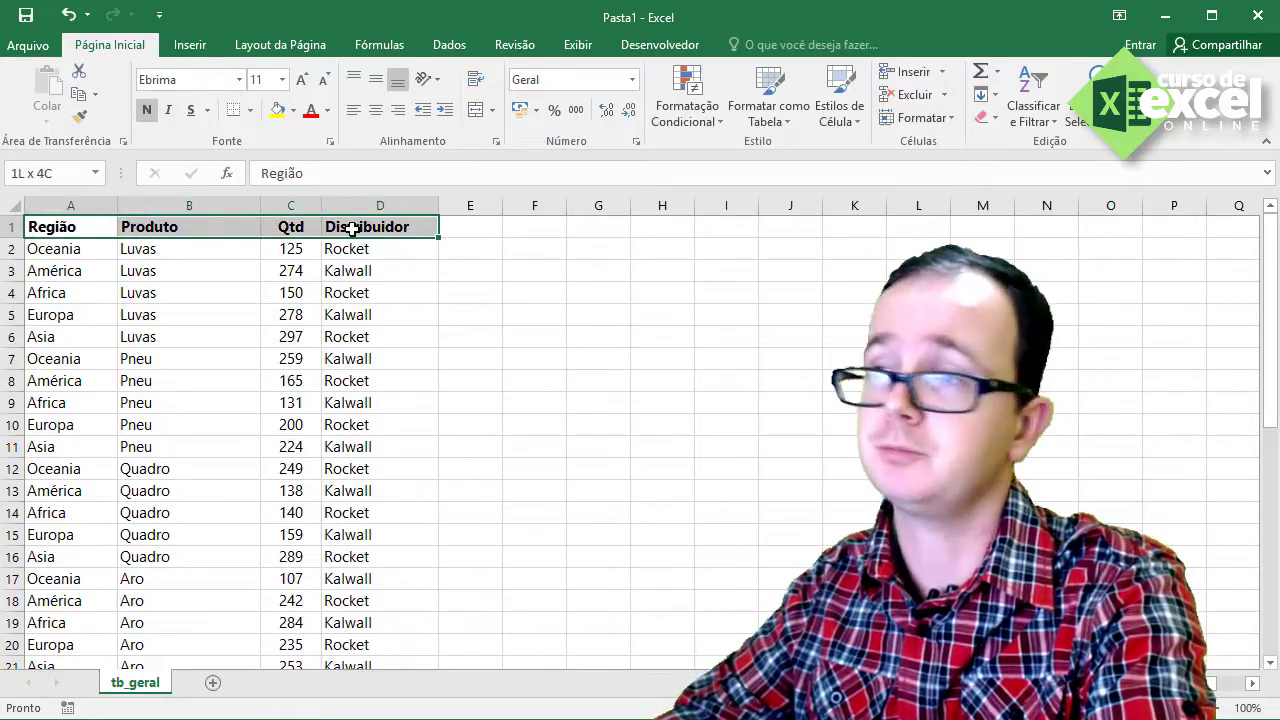
left_click(1034, 112)
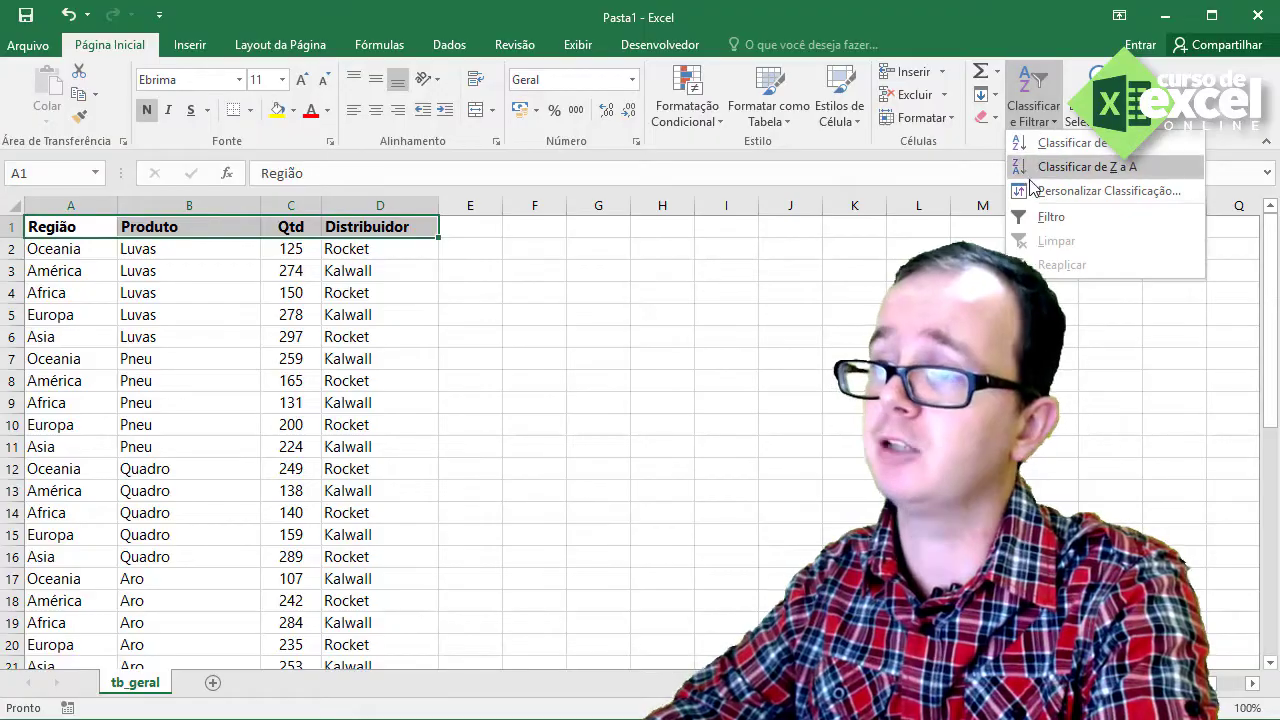
left_click(1049, 217)
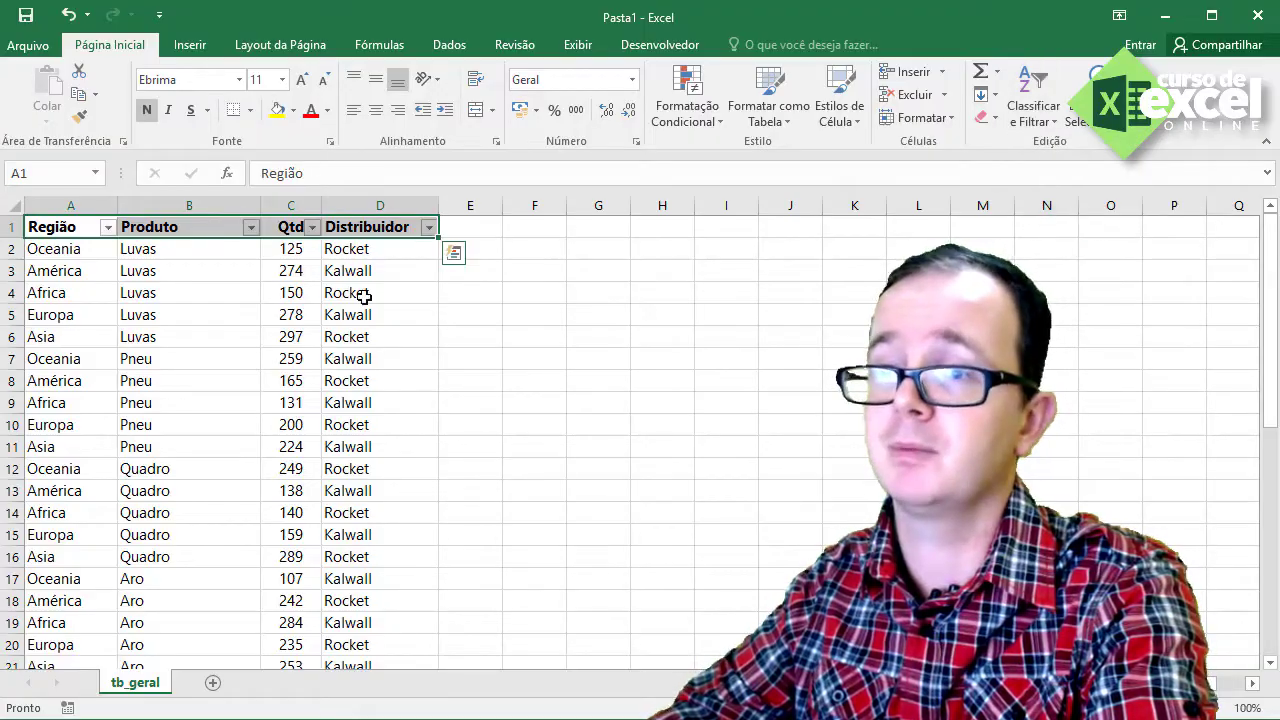
Step: Filter the Produto column to show only Aro
left_click(252, 232)
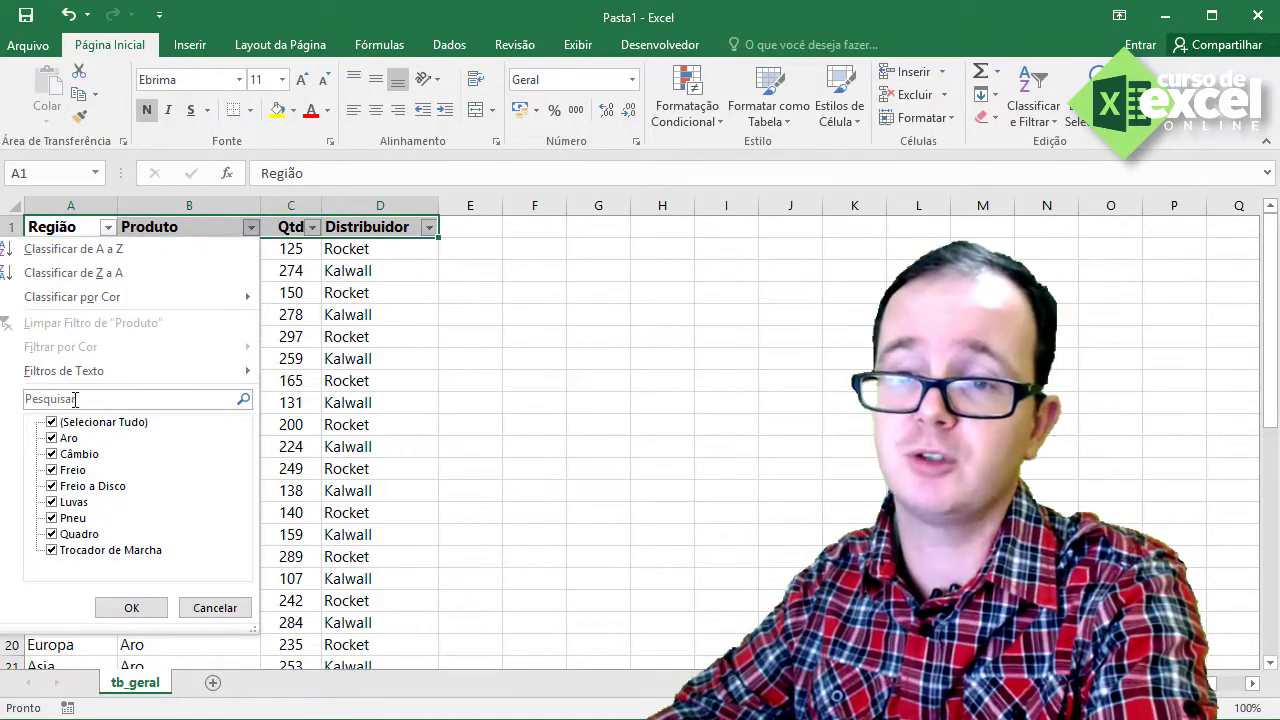
left_click(52, 422)
left_click(52, 438)
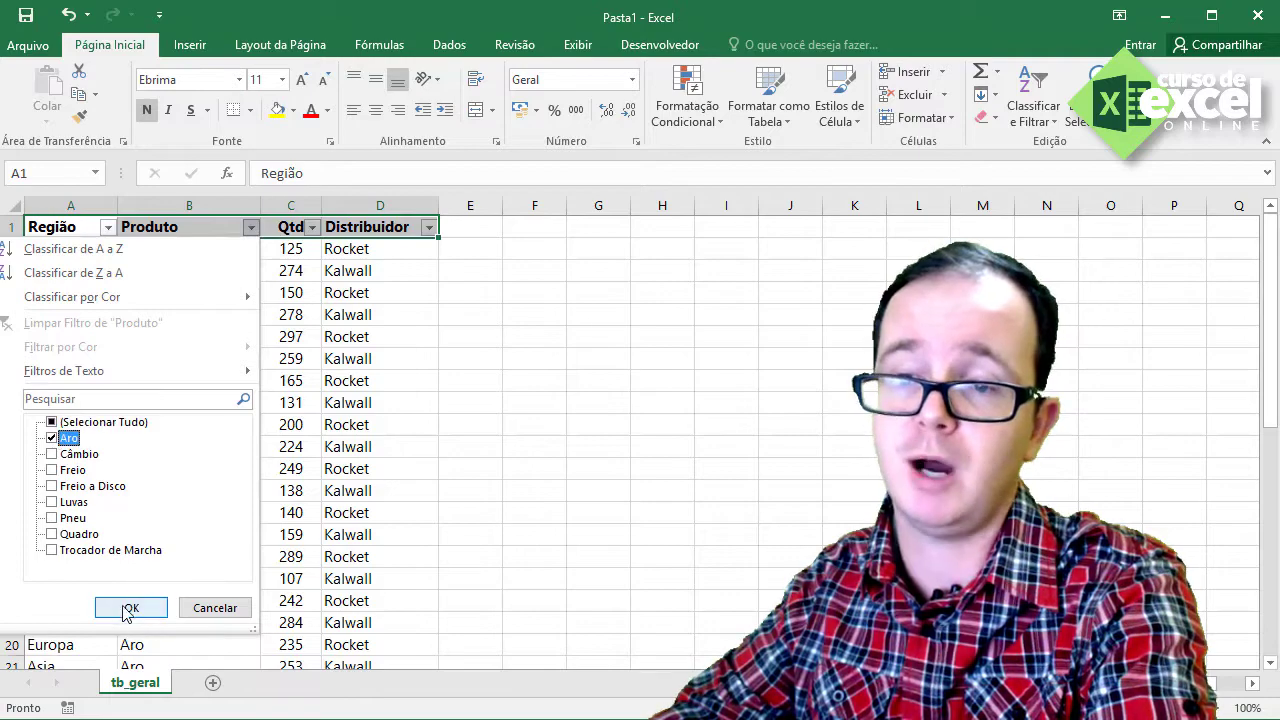
left_click(131, 608)
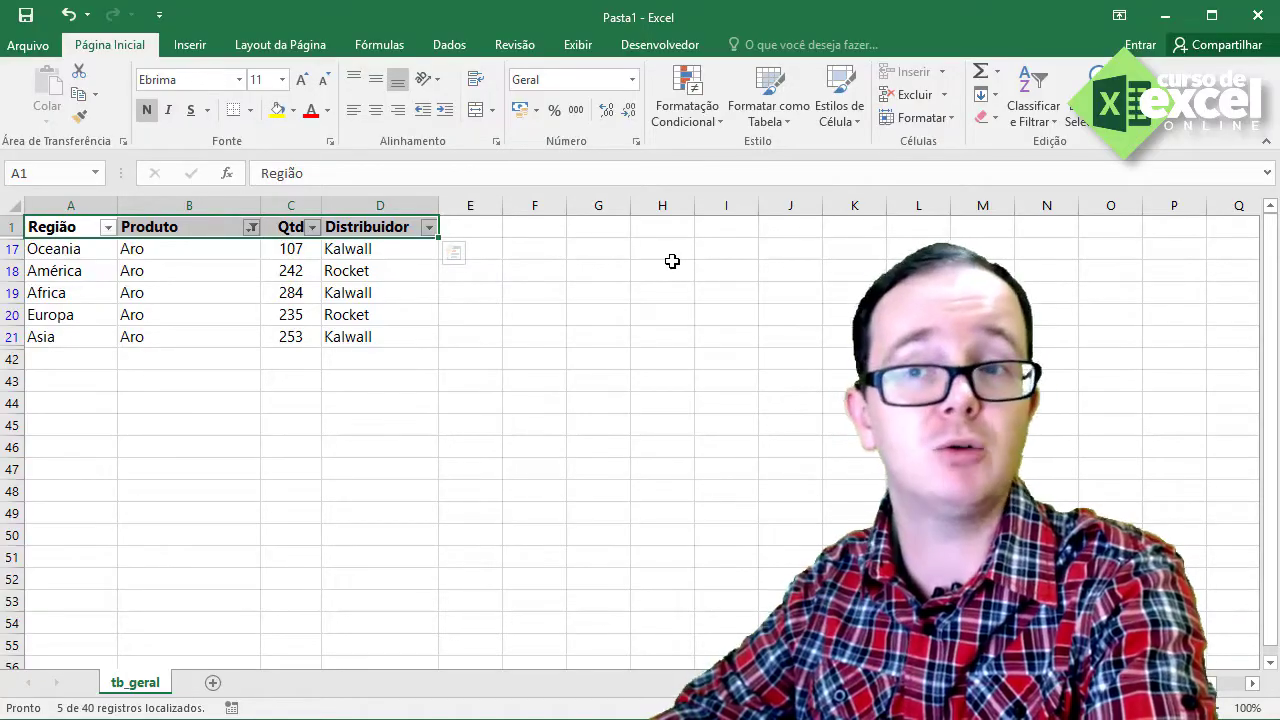
Step: Clear the Produto filter and remove the filters from the header row
left_click(251, 227)
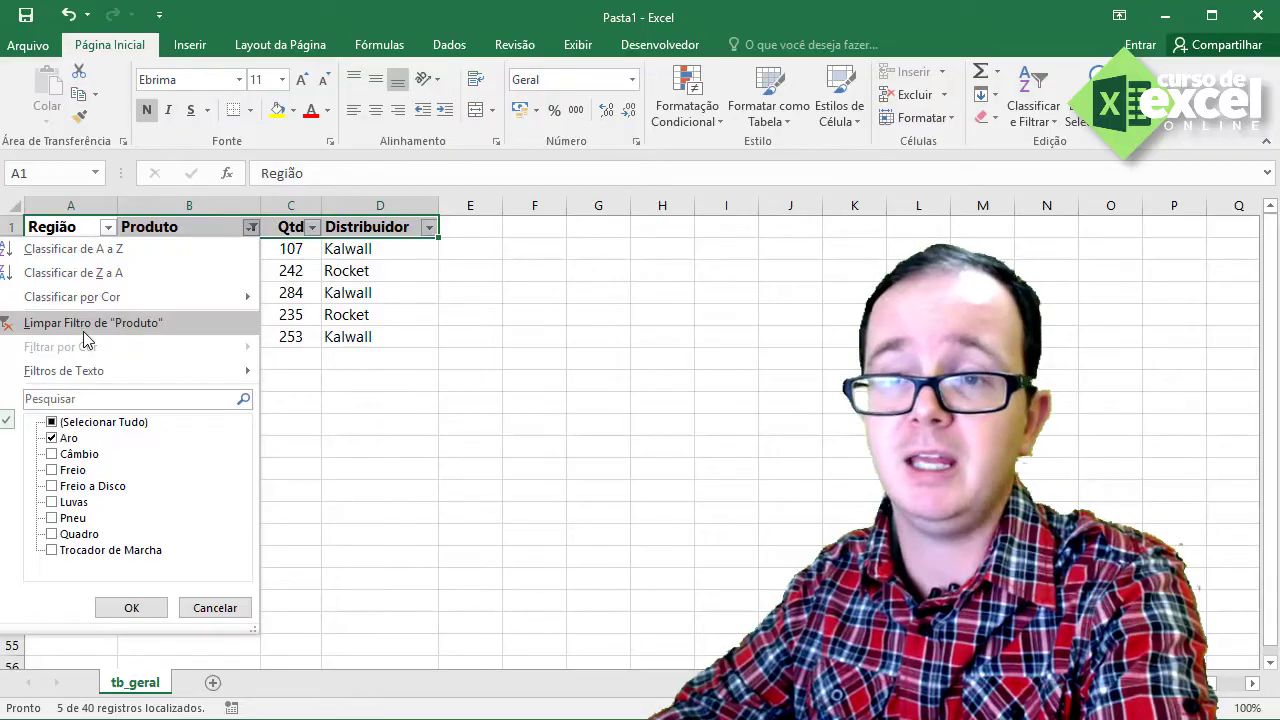
left_click(119, 328)
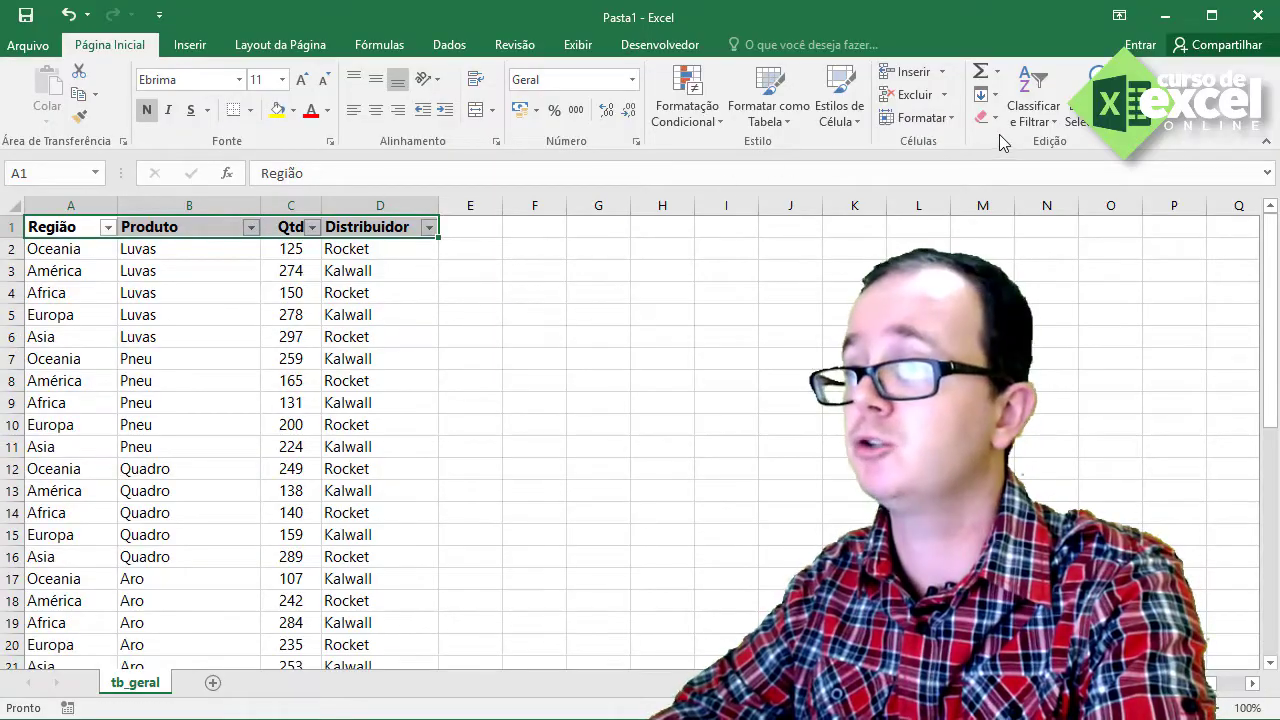
left_click(1038, 112)
left_click(1034, 218)
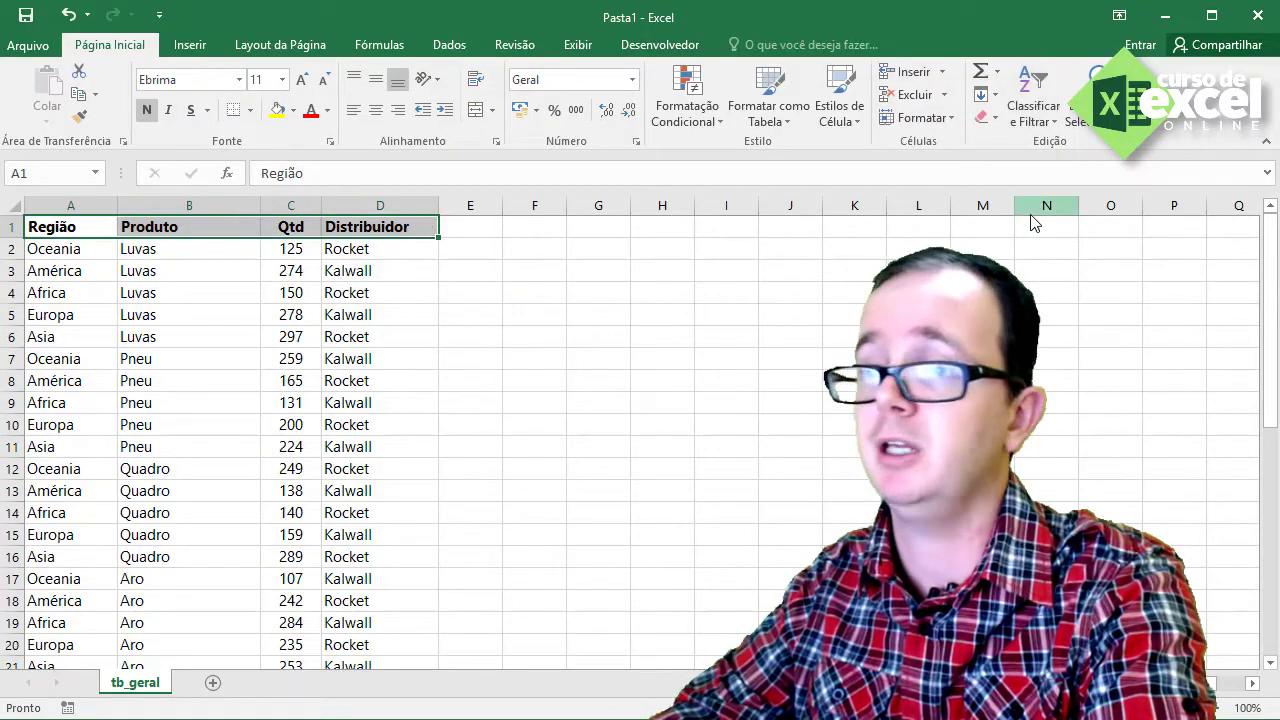
Step: Look over the Região, Produto, Qtd and Distribuidor headers and the first records beneath them
left_click(293, 338)
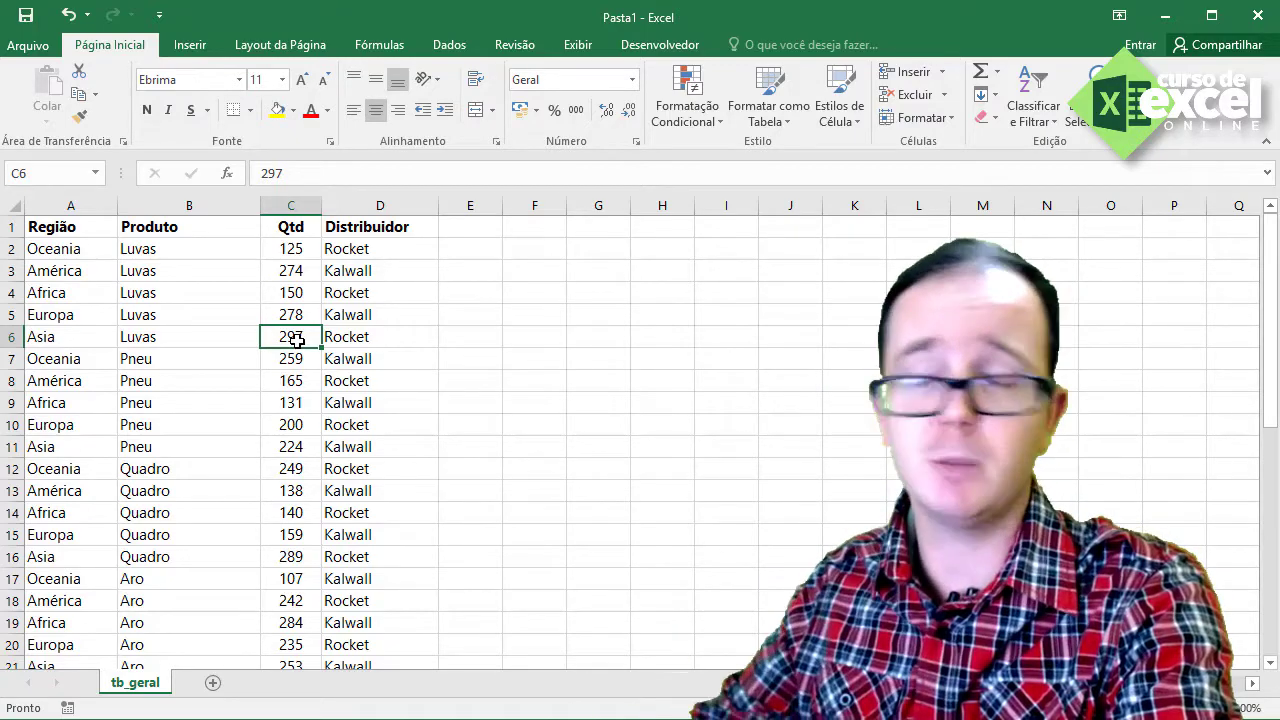
left_click(100, 228)
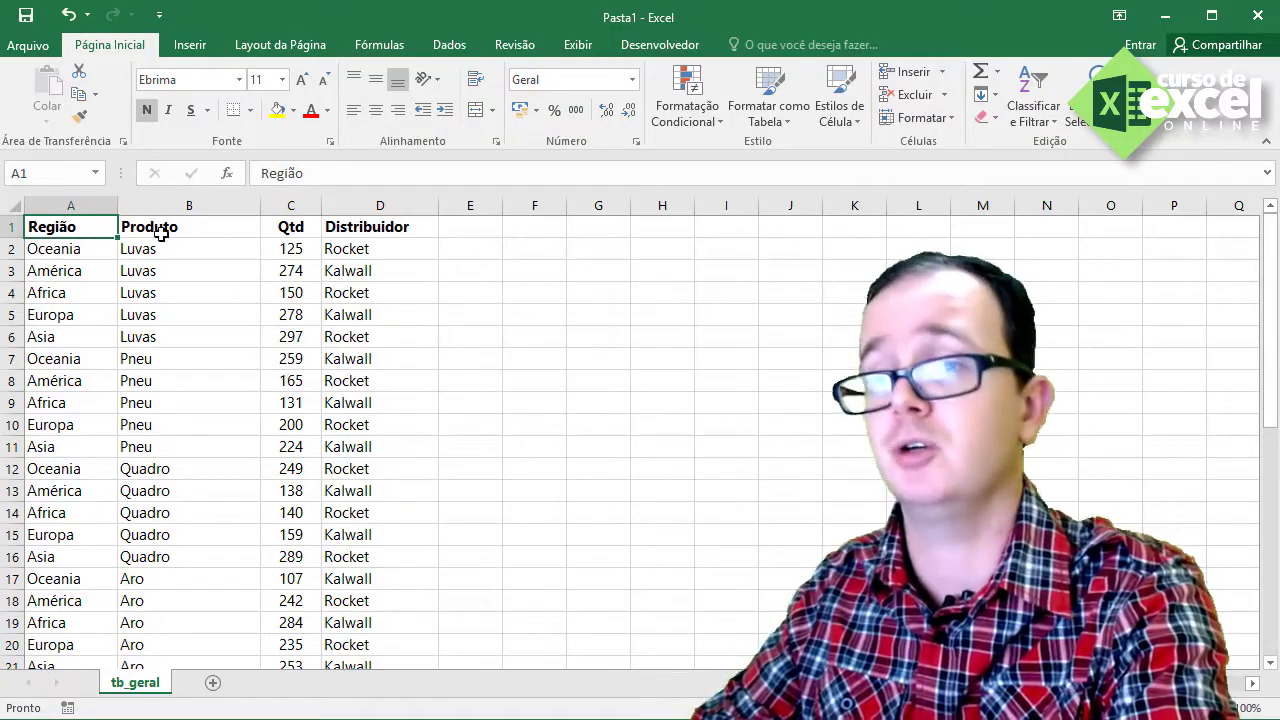
left_click(166, 229)
left_click(302, 229)
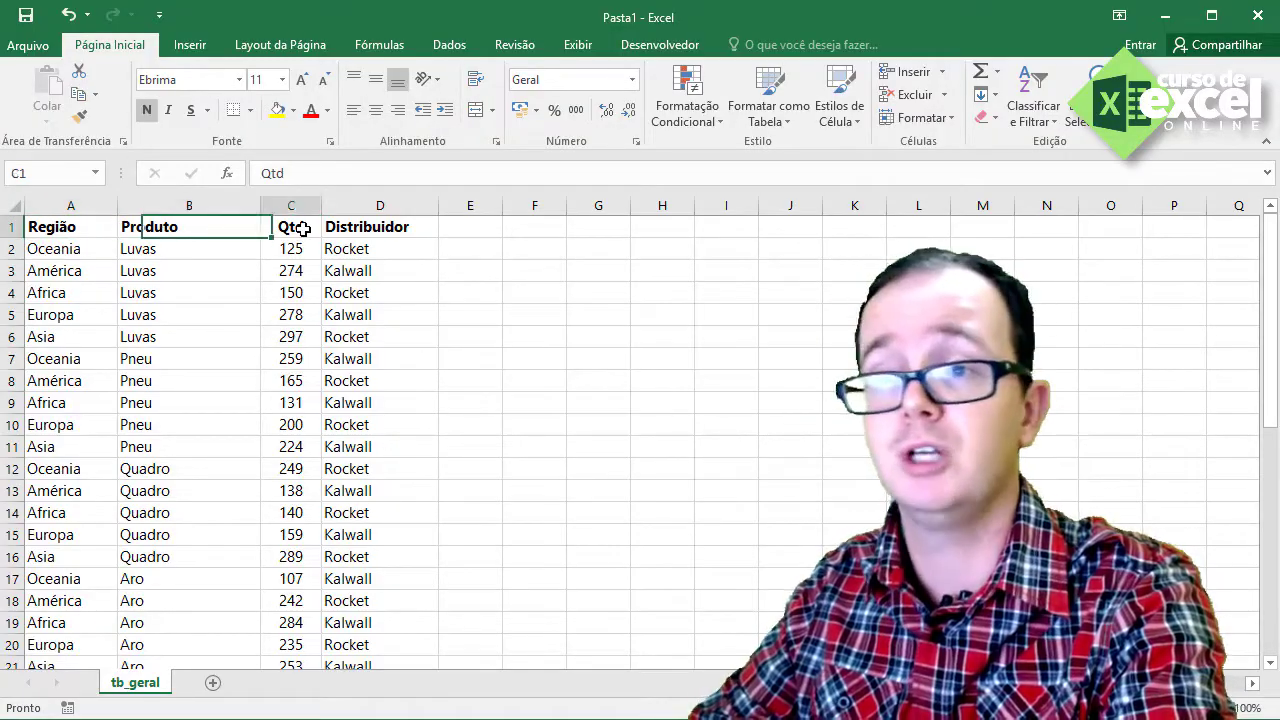
left_click(340, 230)
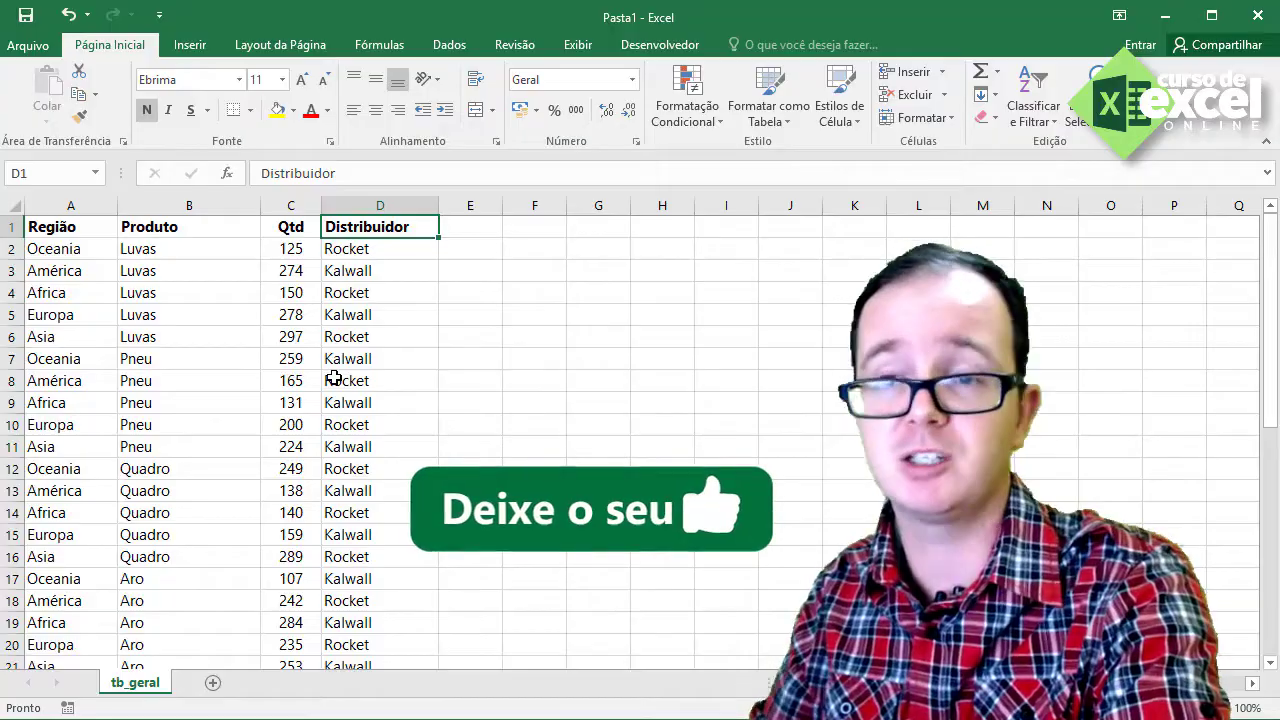
left_click(212, 274)
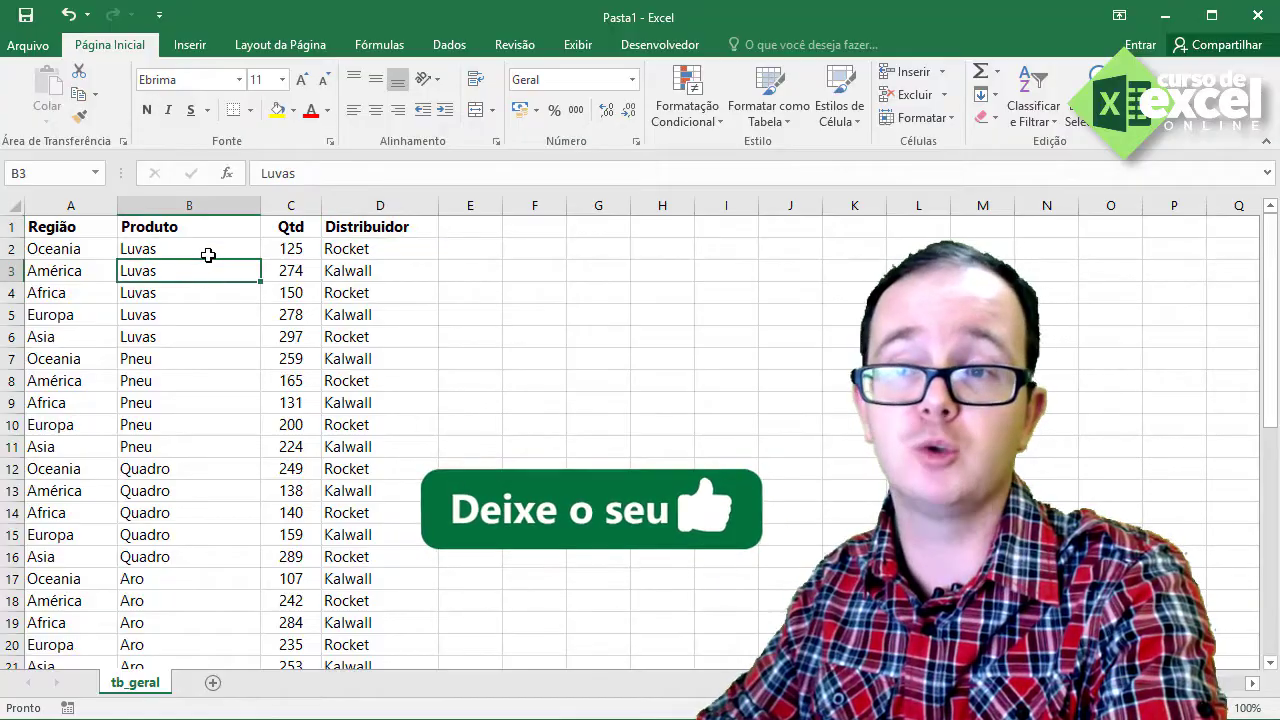
left_click(95, 245)
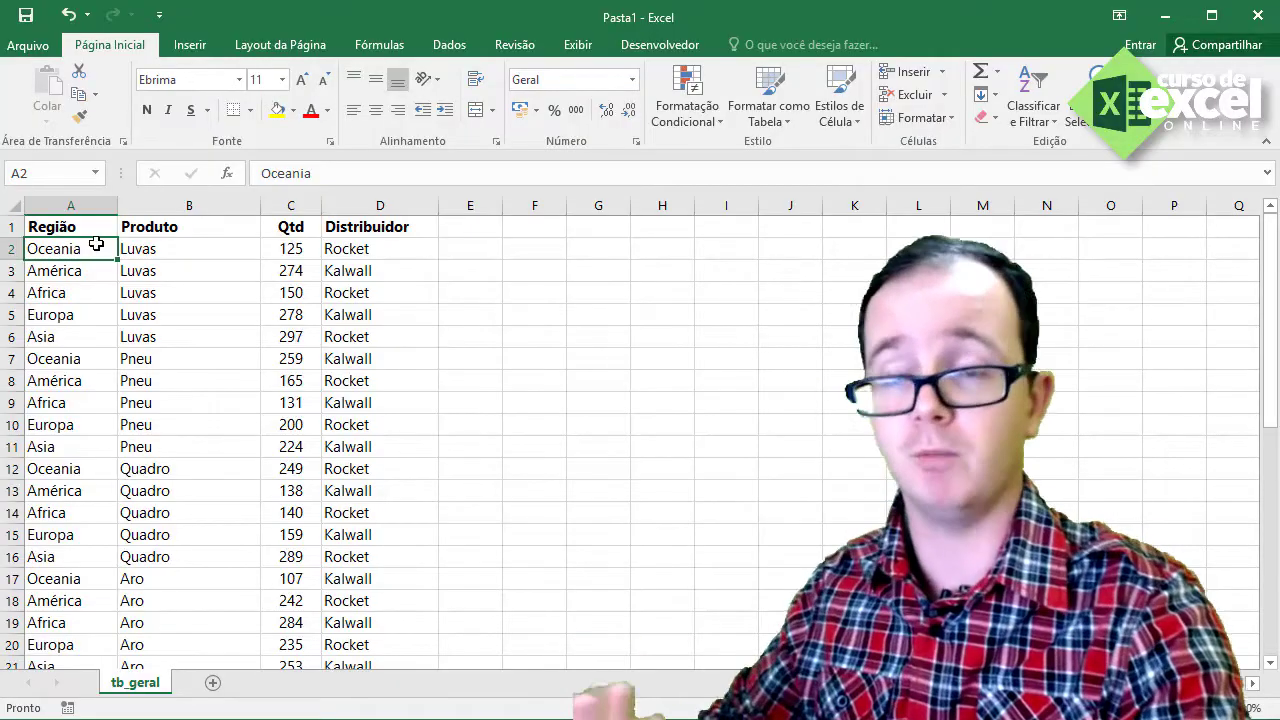
Step: Open the recommended PivotTables for the data range A1:D41
left_click_drag(91, 229, 376, 637)
left_click_drag(375, 628, 375, 628)
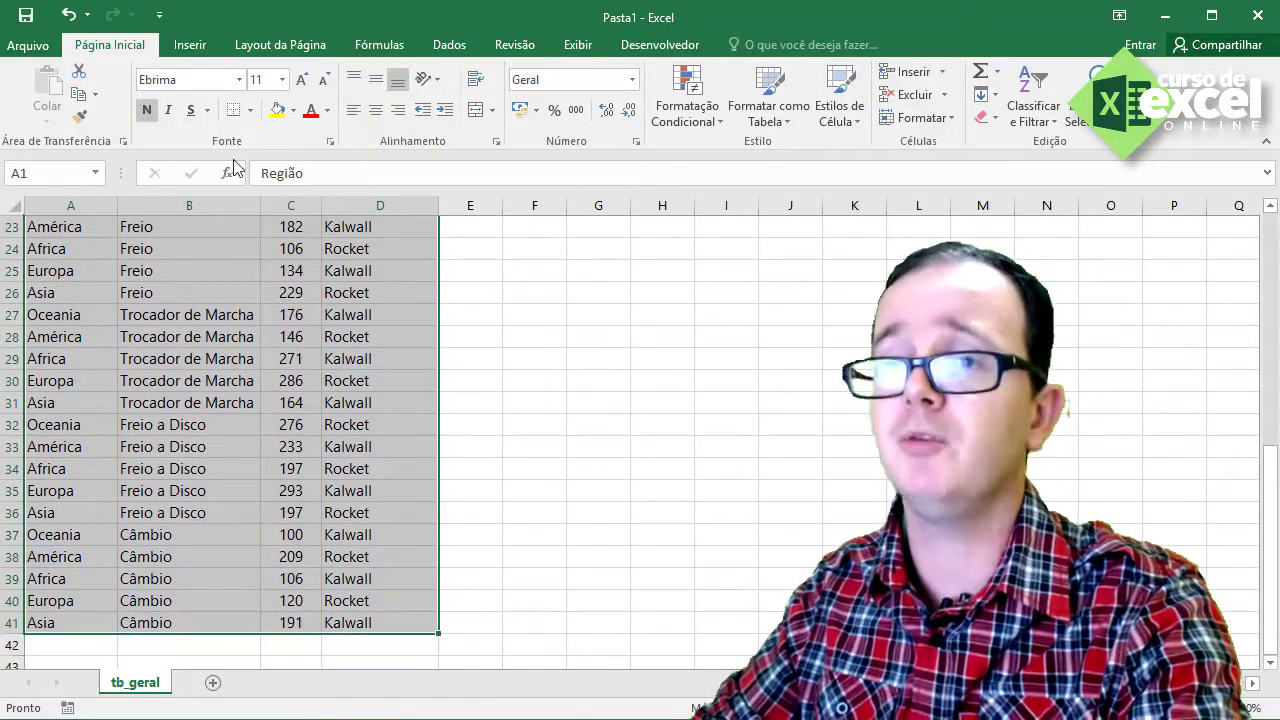
left_click(201, 46)
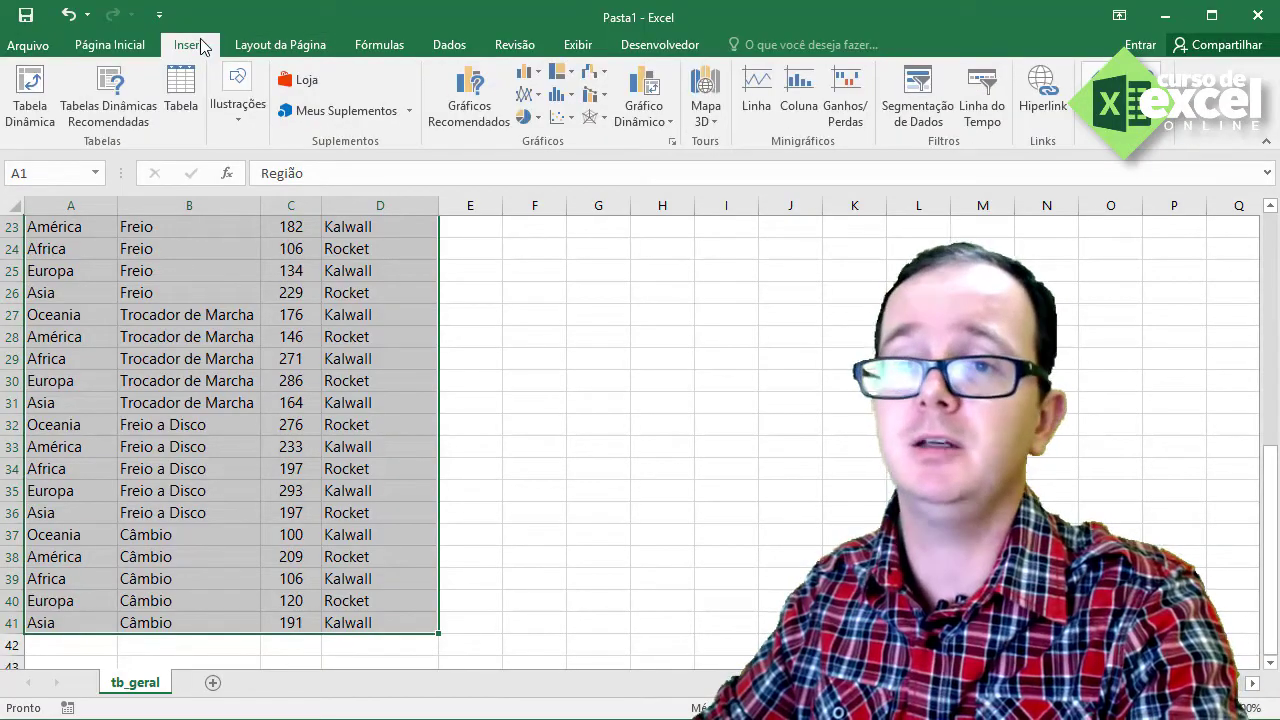
left_click(96, 126)
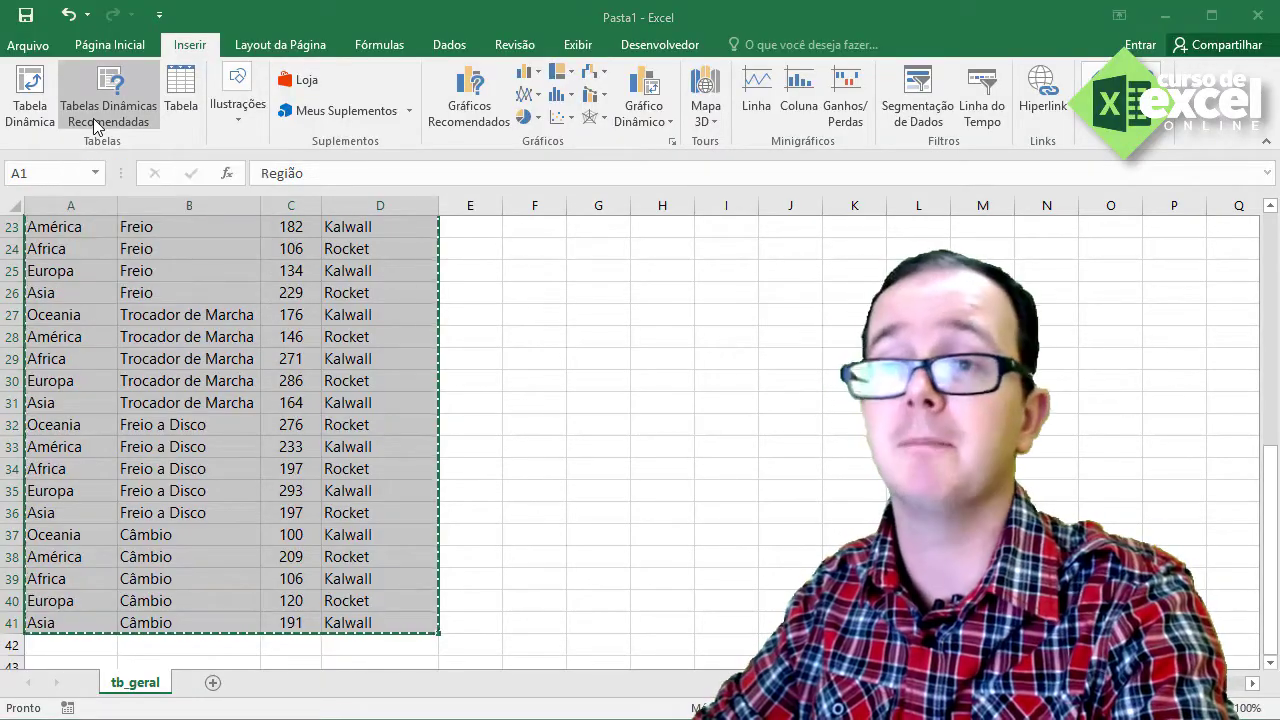
left_click_drag(517, 77, 805, 123)
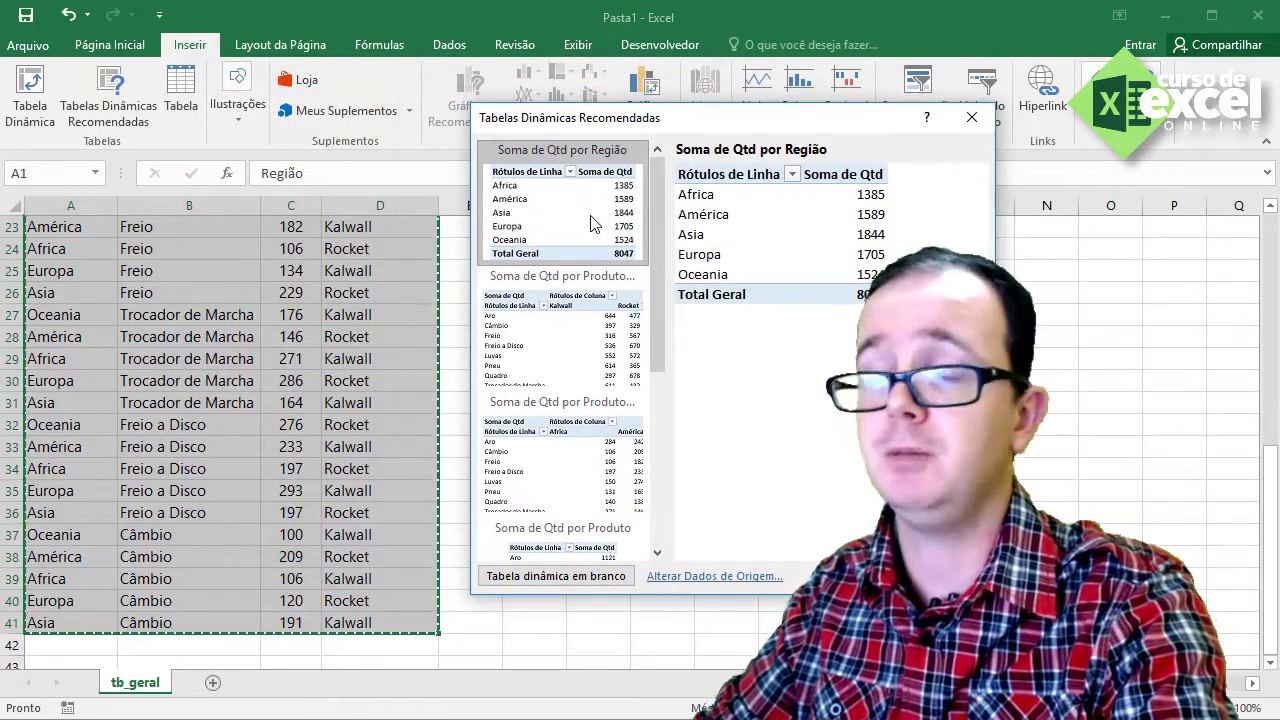
Step: Preview the recommended PivotTable layouts that sum Qtd by product and by distributor
left_click(602, 318)
left_click(594, 452)
scroll(591, 455, "down", 3)
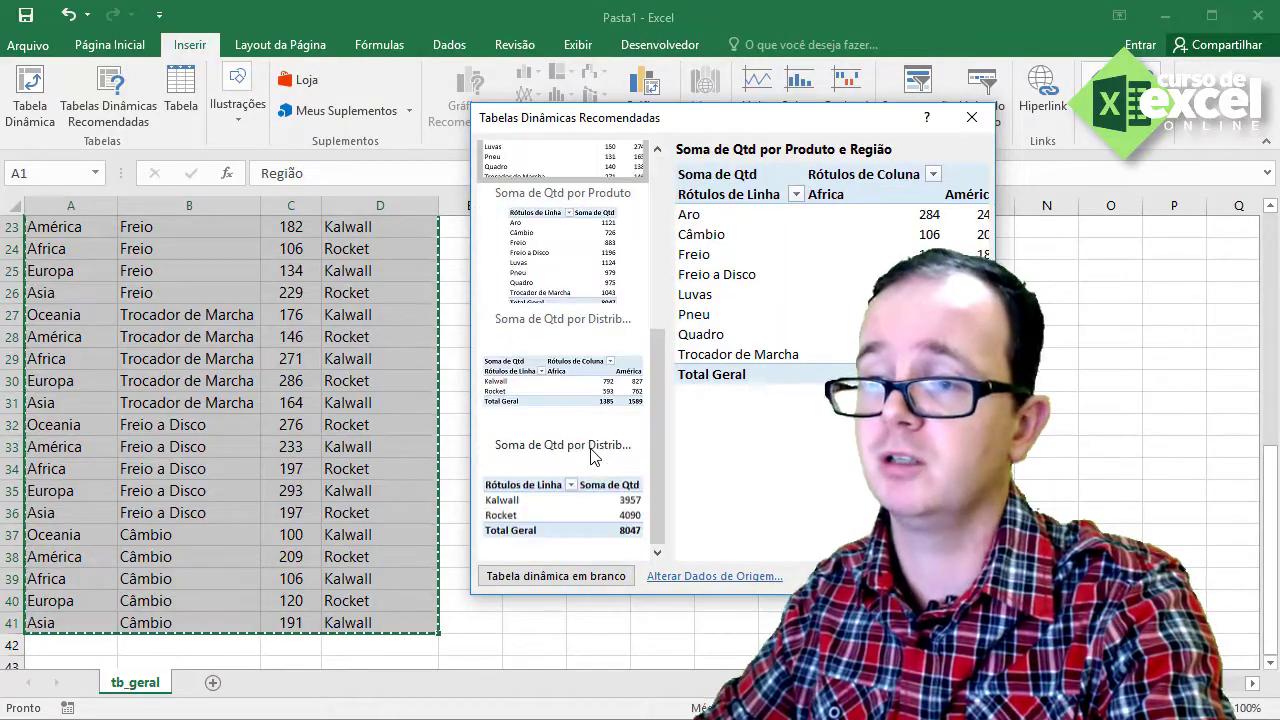
left_click(602, 406)
left_click(588, 476)
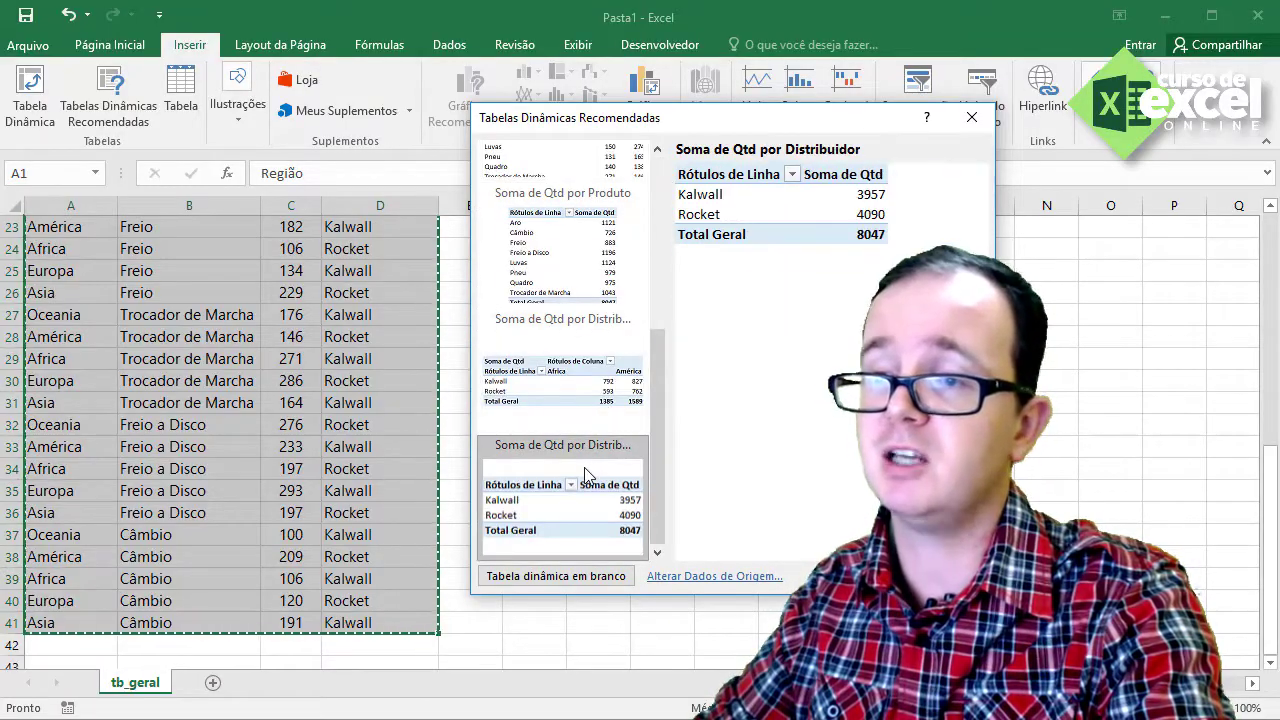
scroll(588, 476, "up", 3)
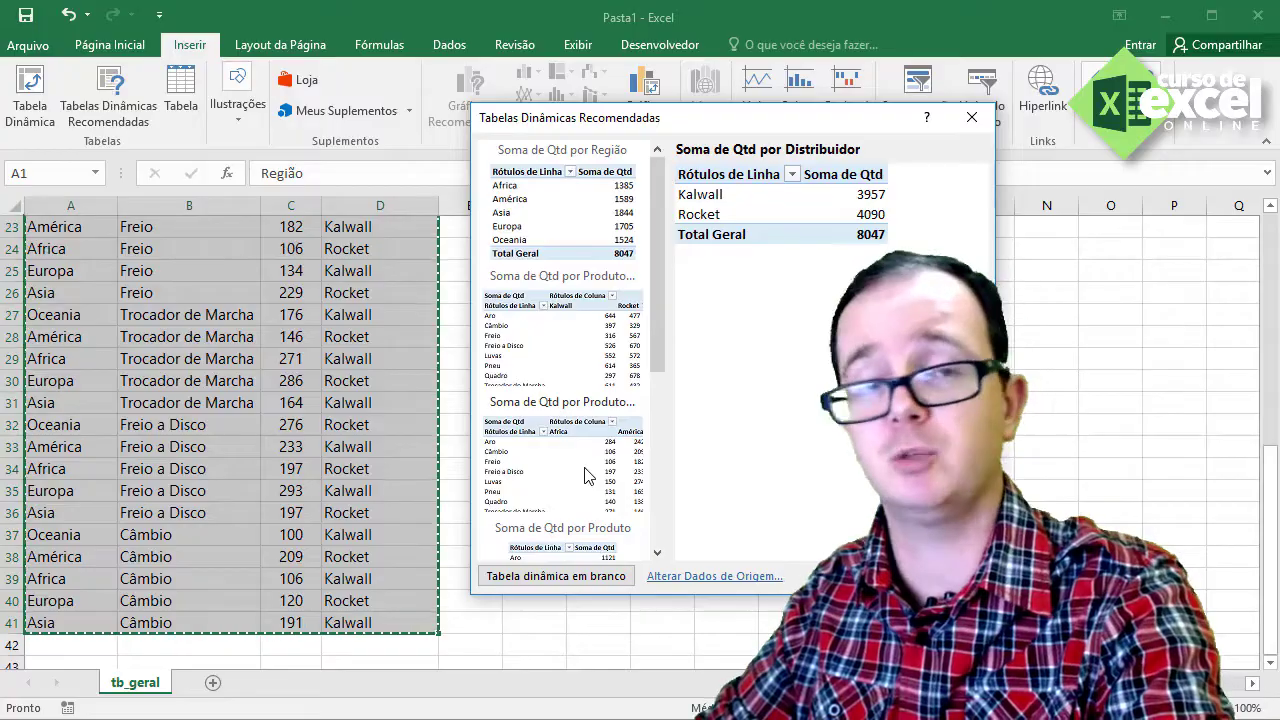
Step: Compare the recommended layouts and insert the Soma de Qtd por Distribuidor PivotTable
left_click(572, 246)
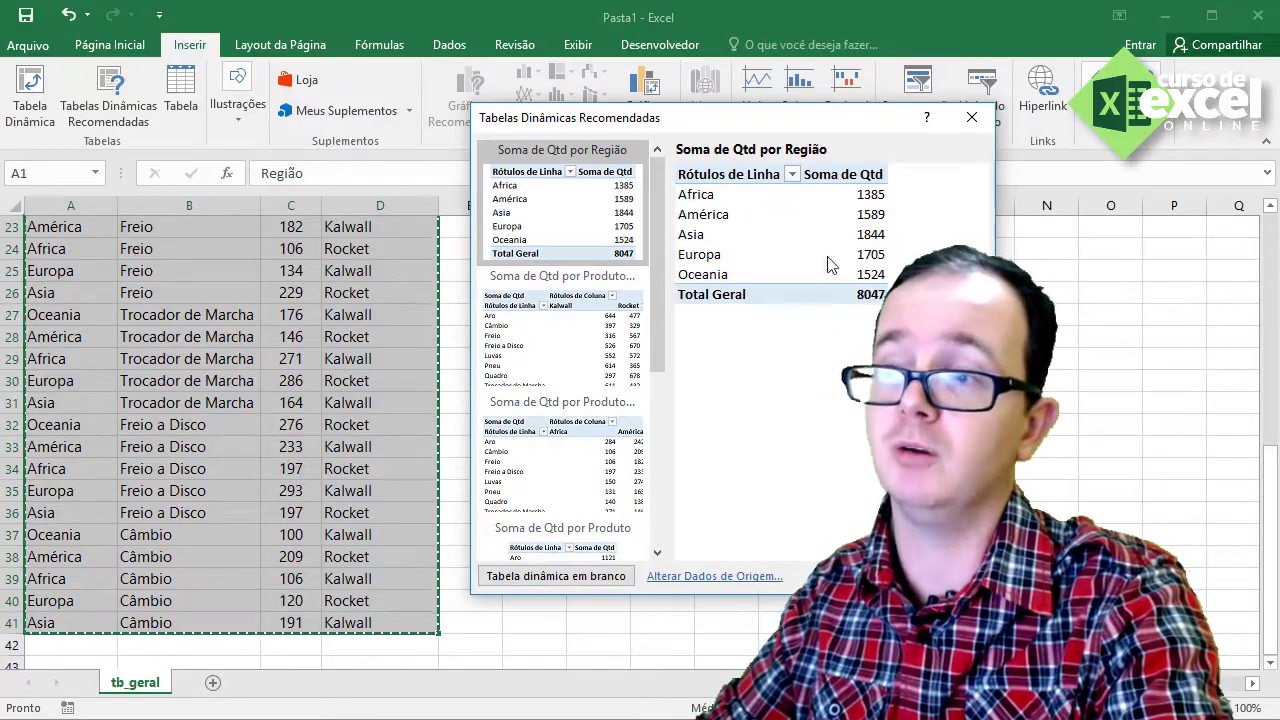
left_click(522, 368)
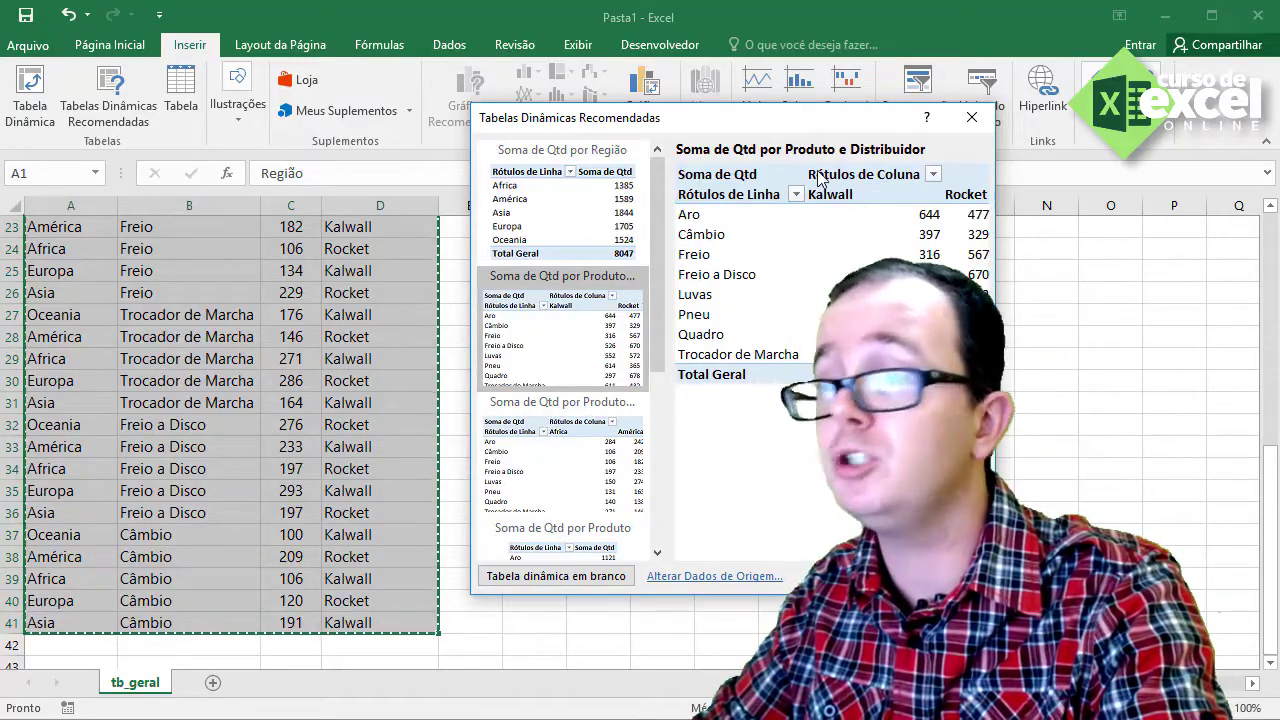
left_click(600, 452)
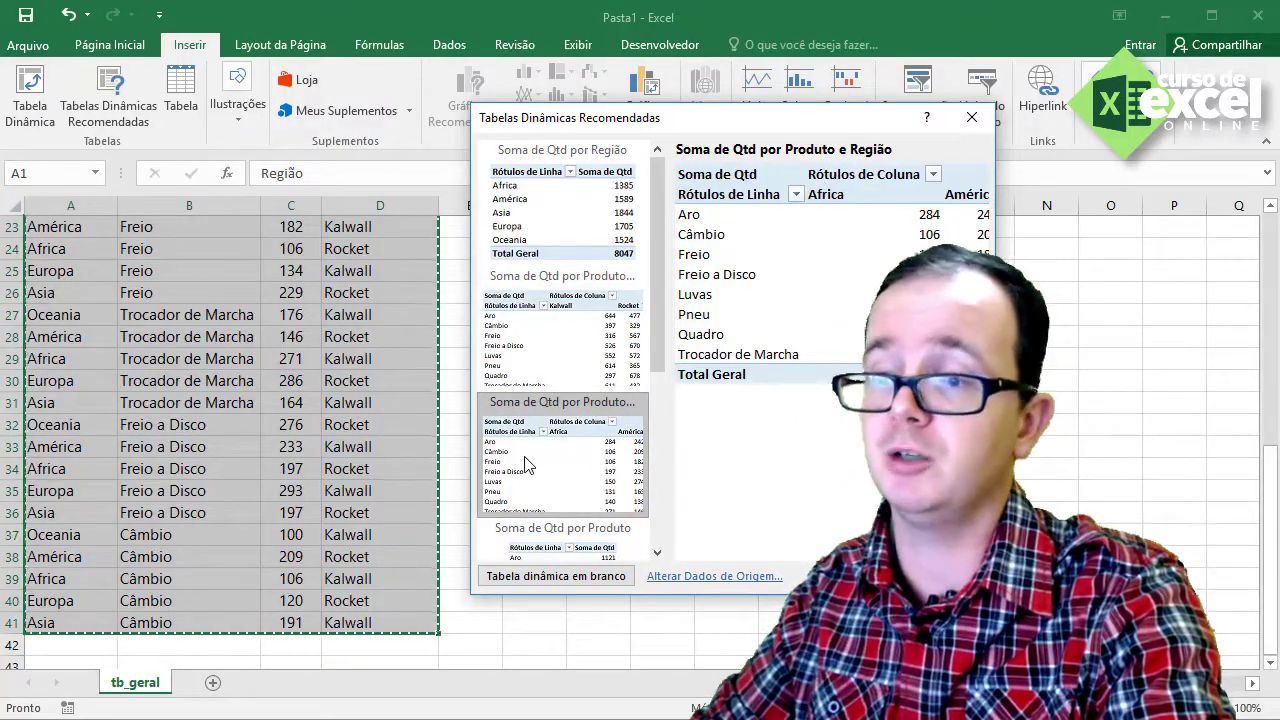
scroll(537, 447, "down", 3)
left_click(549, 423)
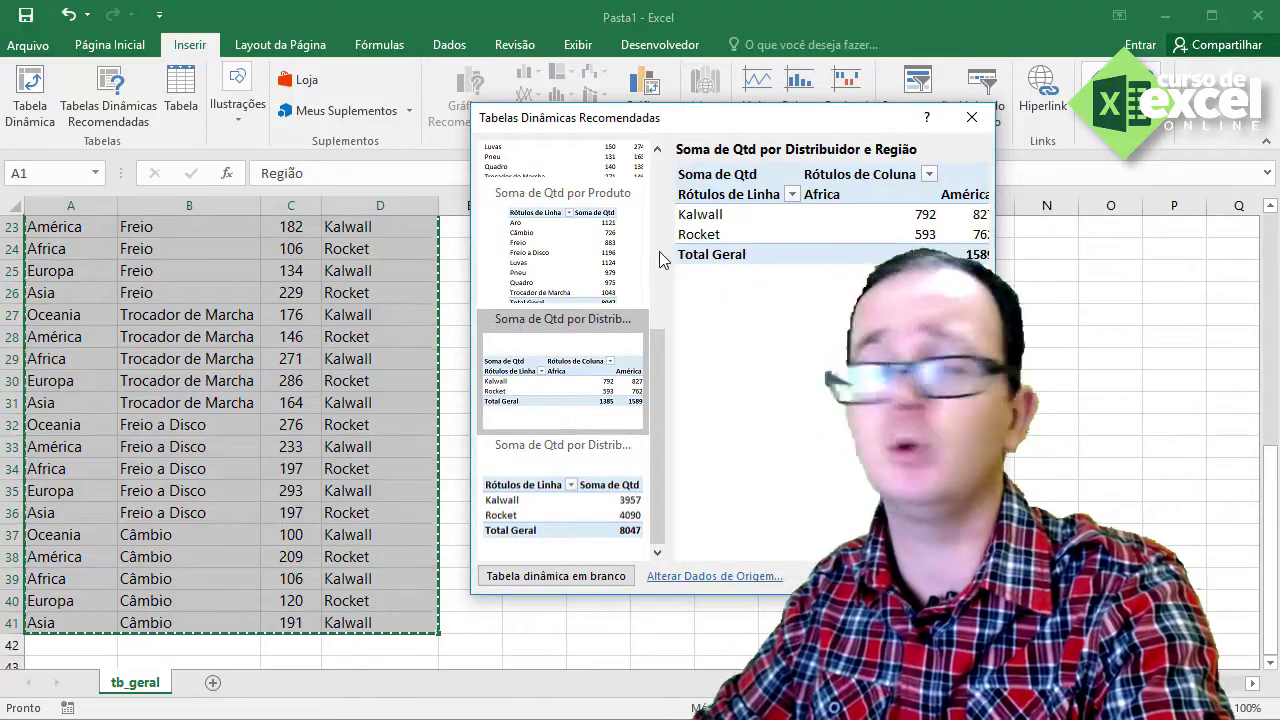
left_click(605, 476)
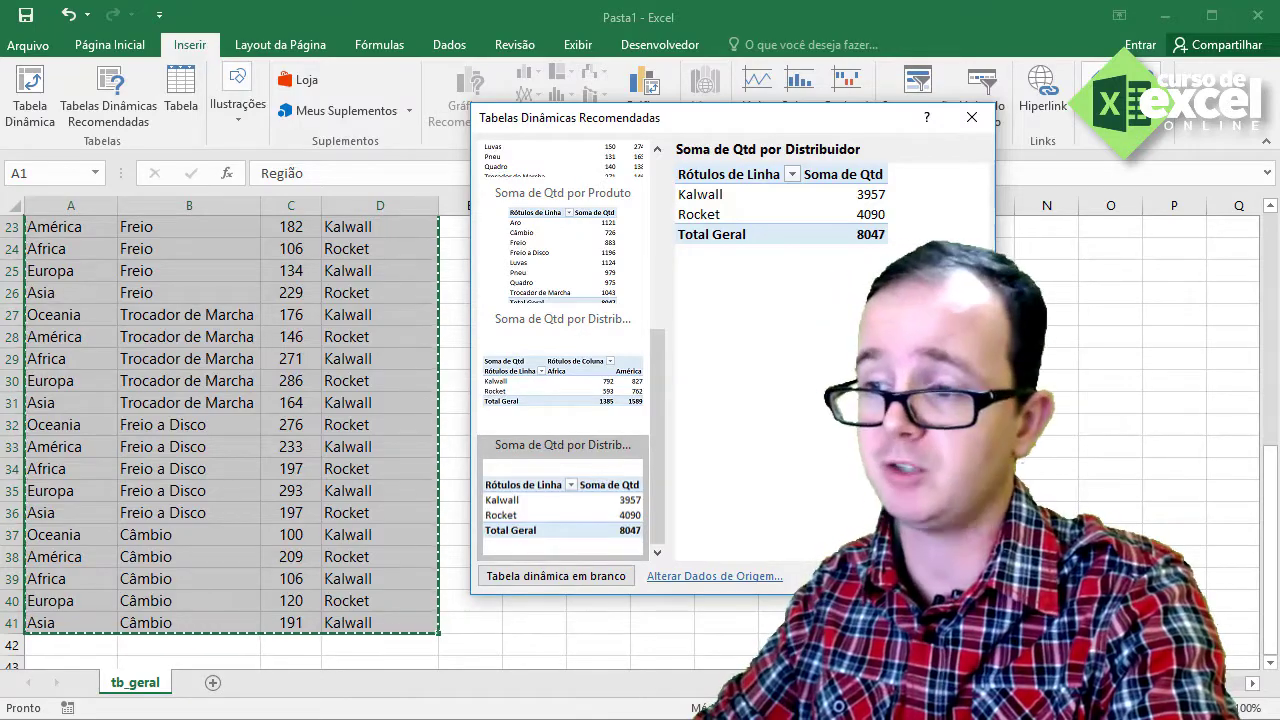
left_click(868, 576)
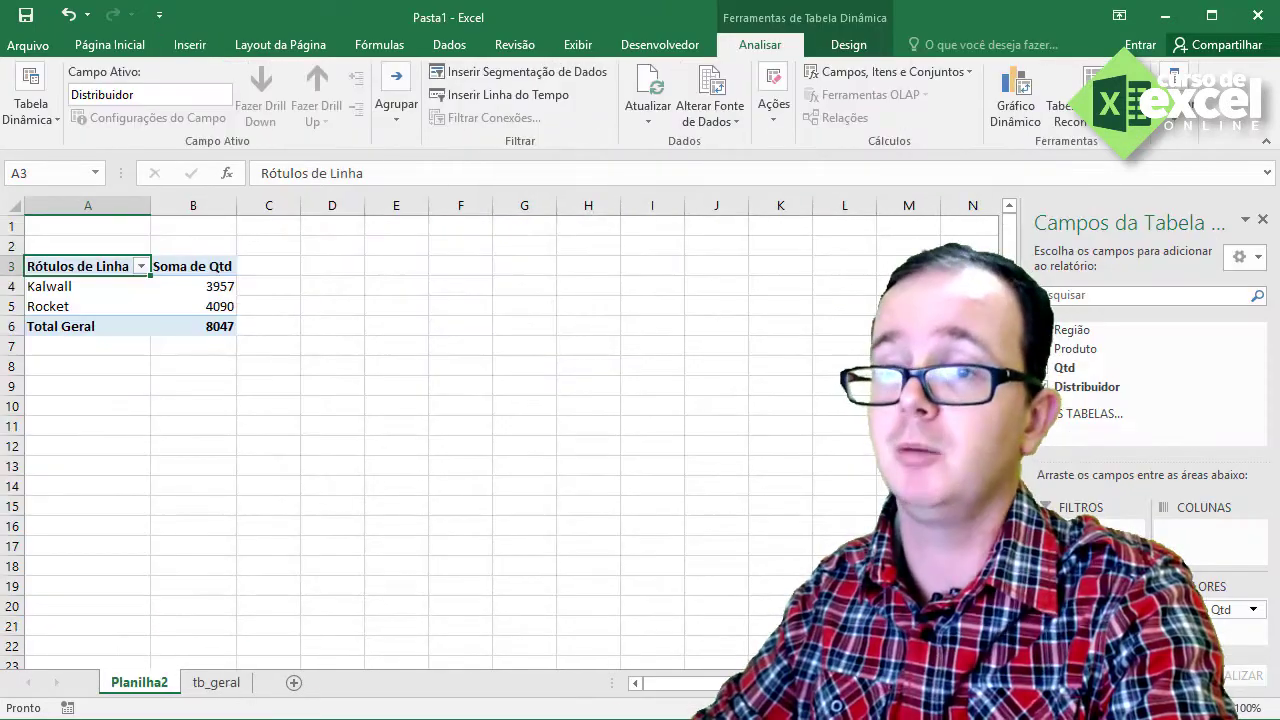
Step: Examine the Soma de Qtd values for the distributors Kalwall and Rocket in the PivotTable
left_click(160, 300)
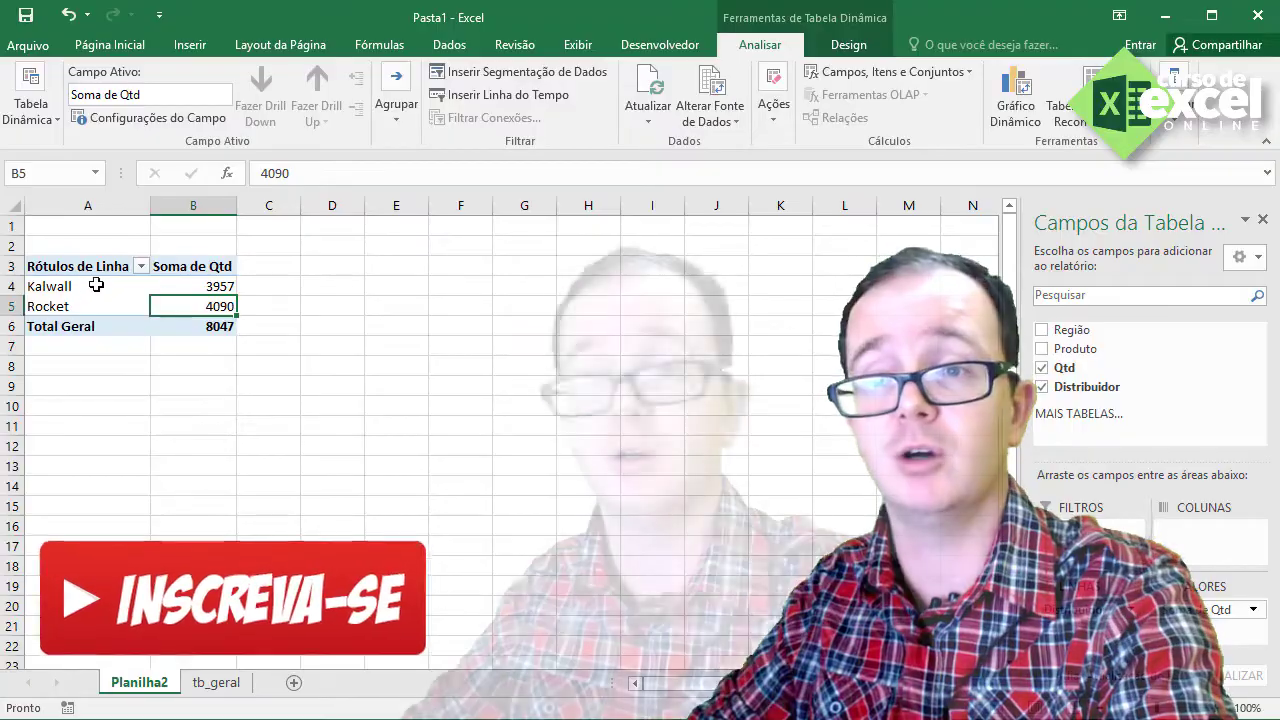
left_click(124, 287)
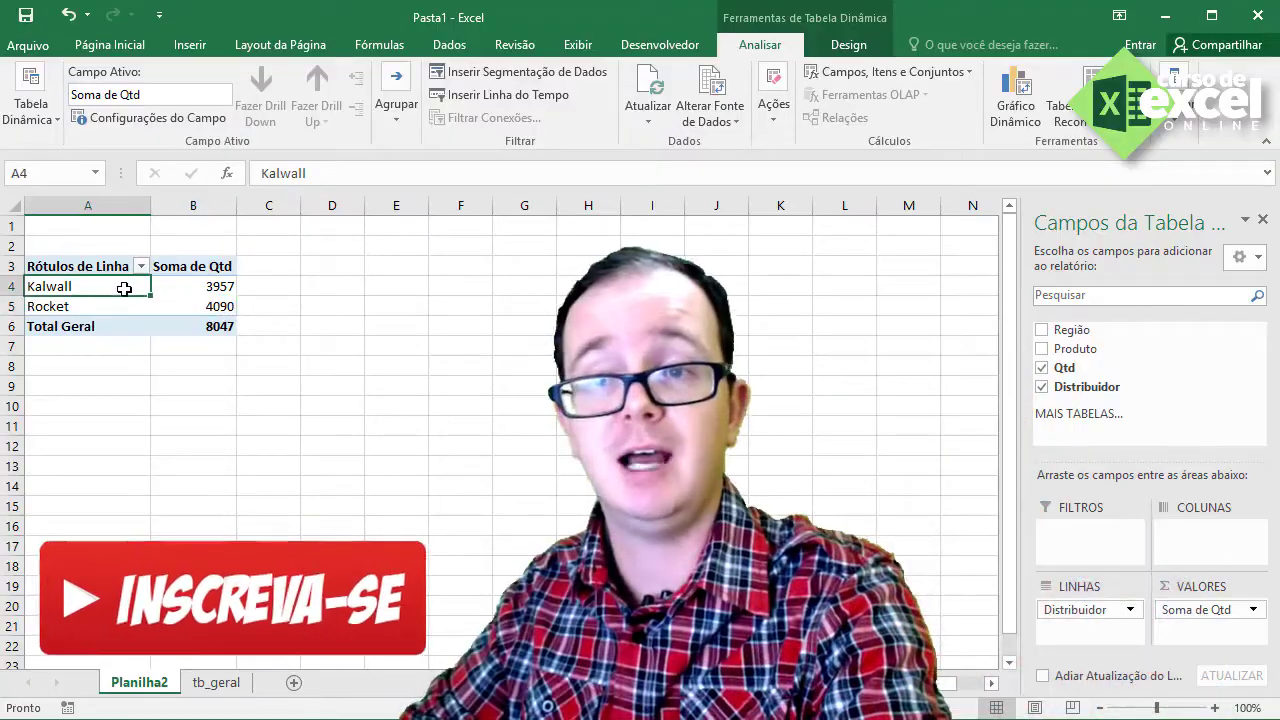
left_click_drag(124, 287, 121, 298)
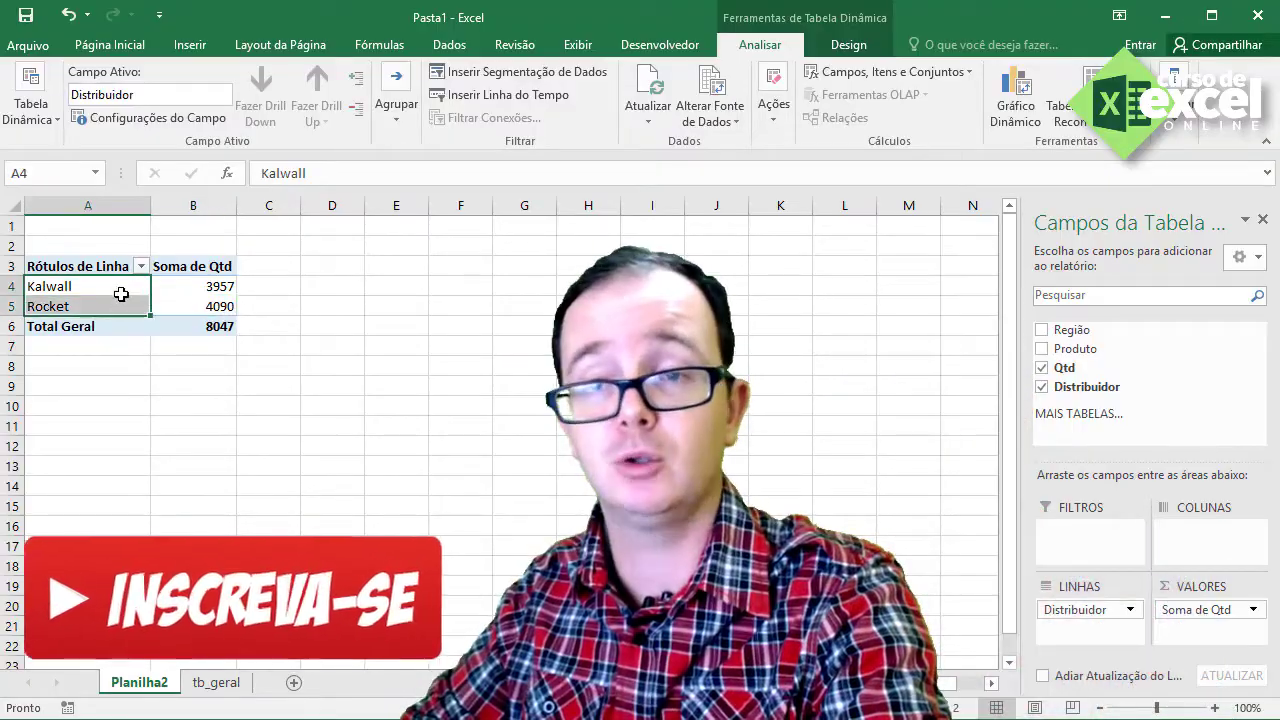
left_click(229, 289)
left_click(226, 304)
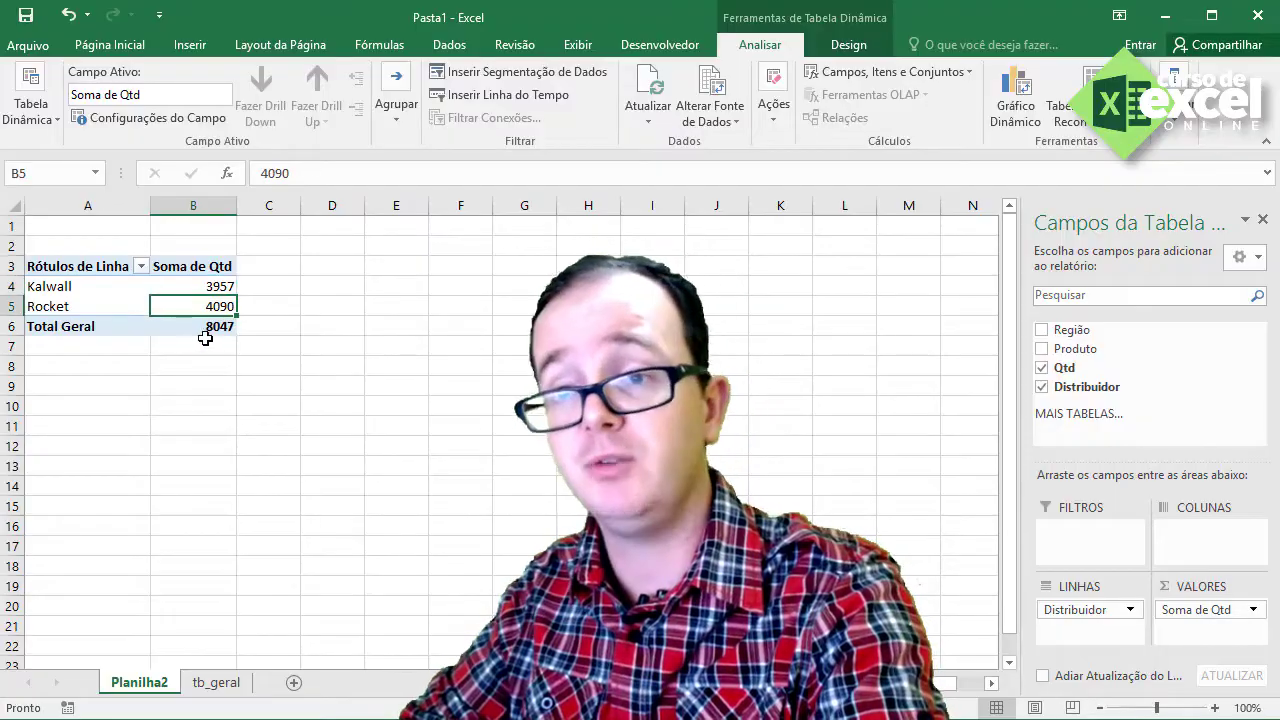
left_click(86, 308)
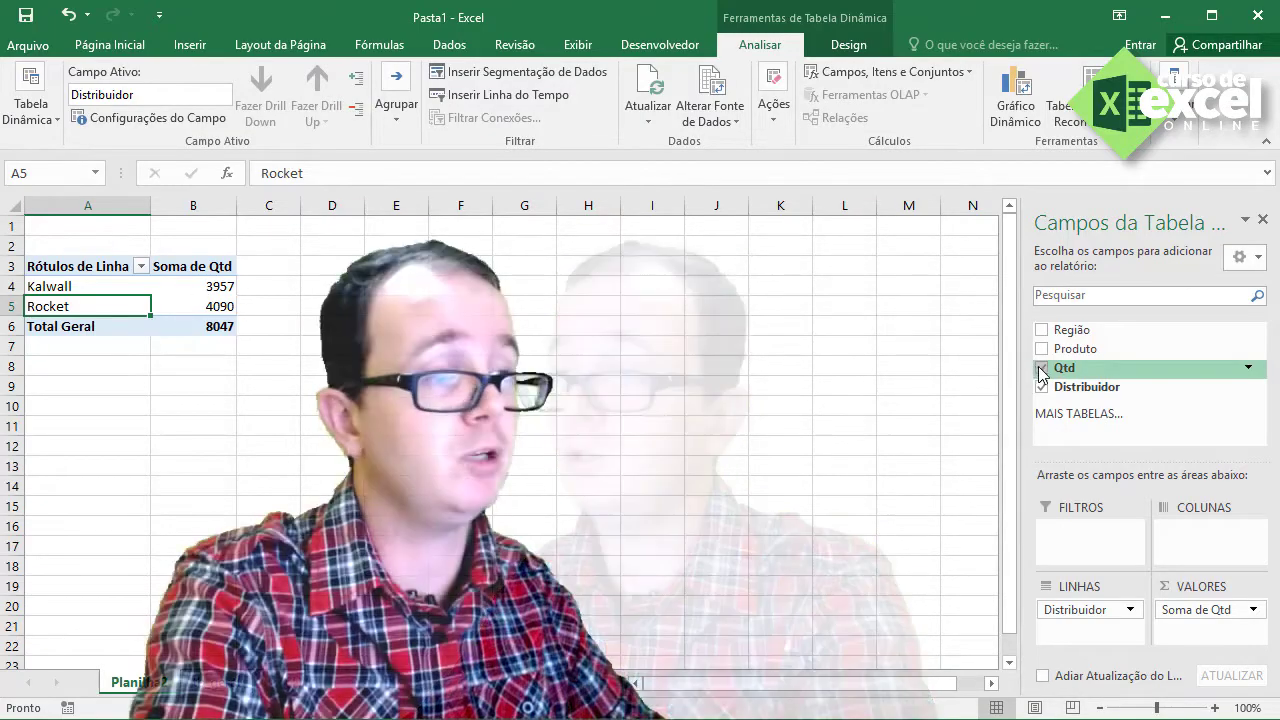
Step: Remove the Qtd field from the PivotTable and add it back, repeating to compare the table with and without it
left_click(1041, 369)
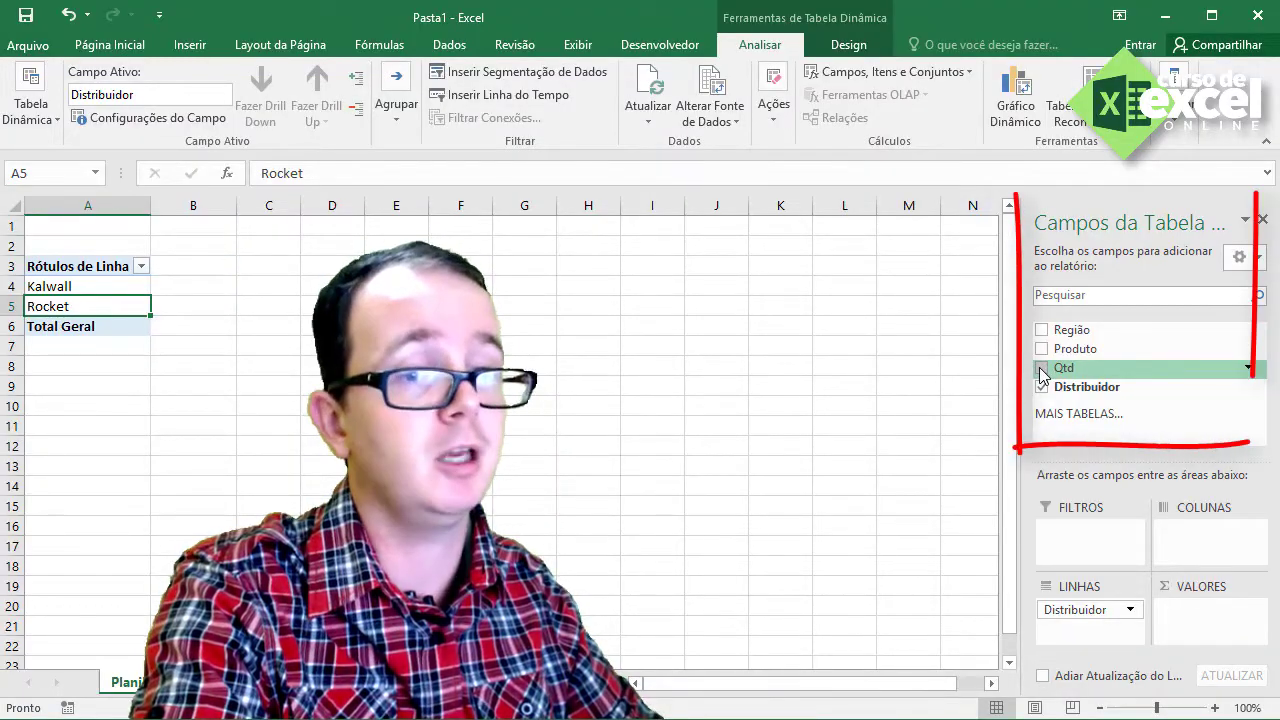
left_click(1041, 369)
left_click(1041, 369)
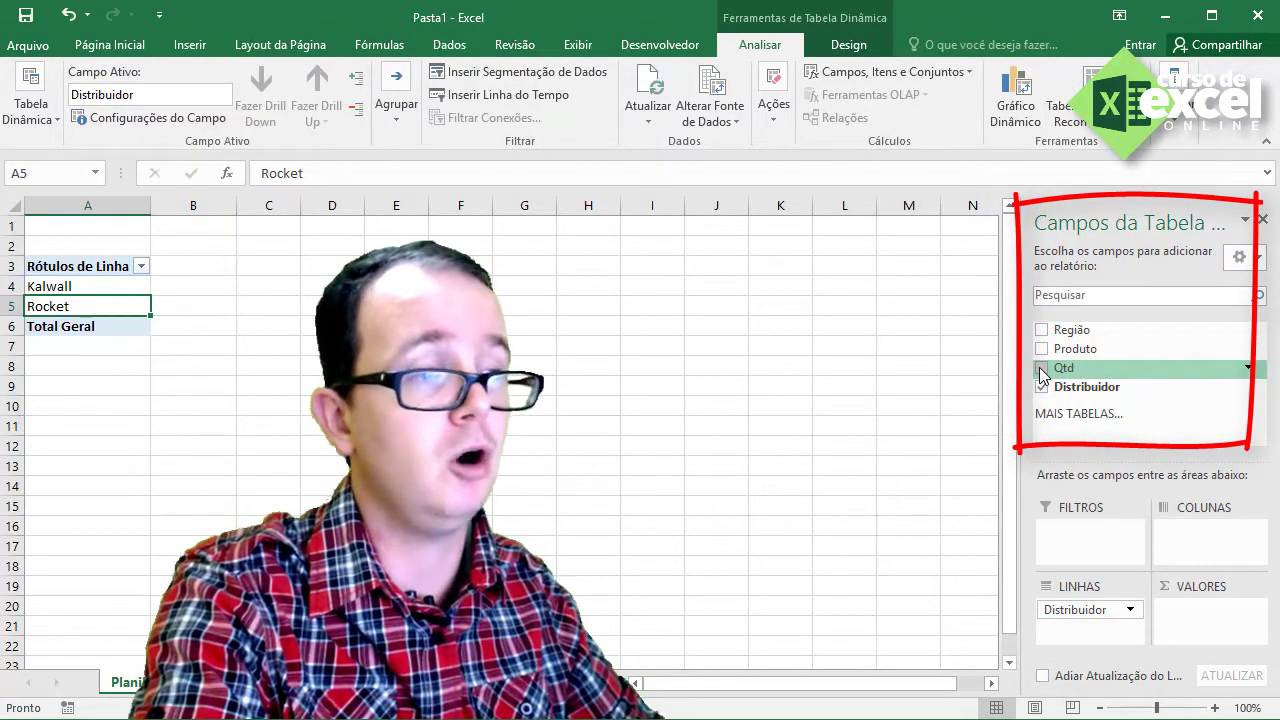
left_click(1041, 369)
left_click(1041, 369)
left_click(1041, 369)
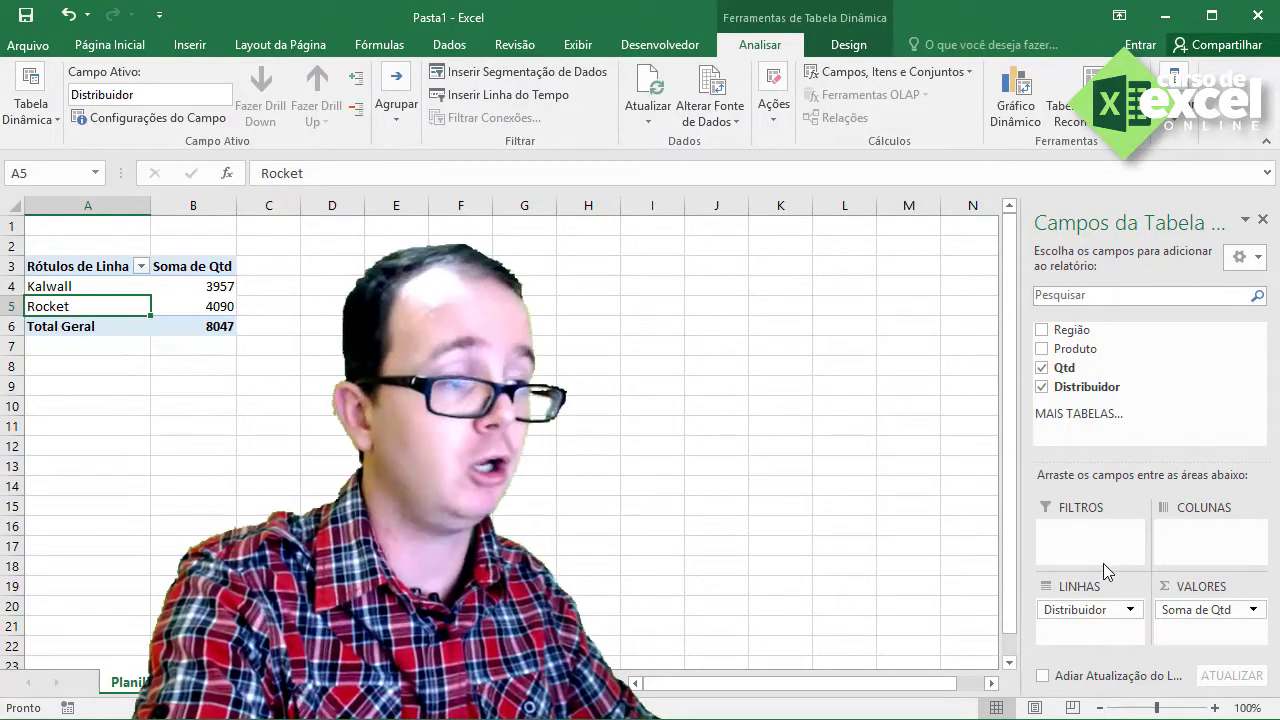
Step: Replace Distribuidor with Região in the PivotTable's rows and add Produto as a report filter
left_click(1042, 387)
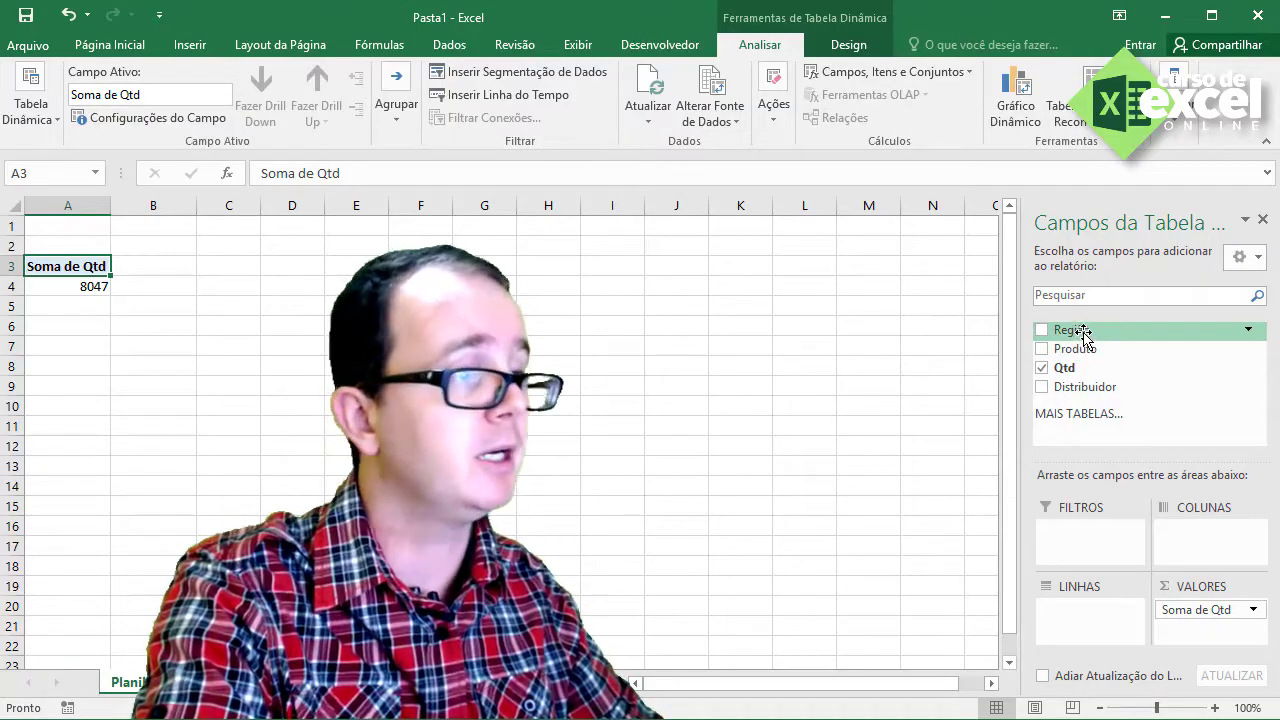
left_click_drag(1086, 332, 1088, 614)
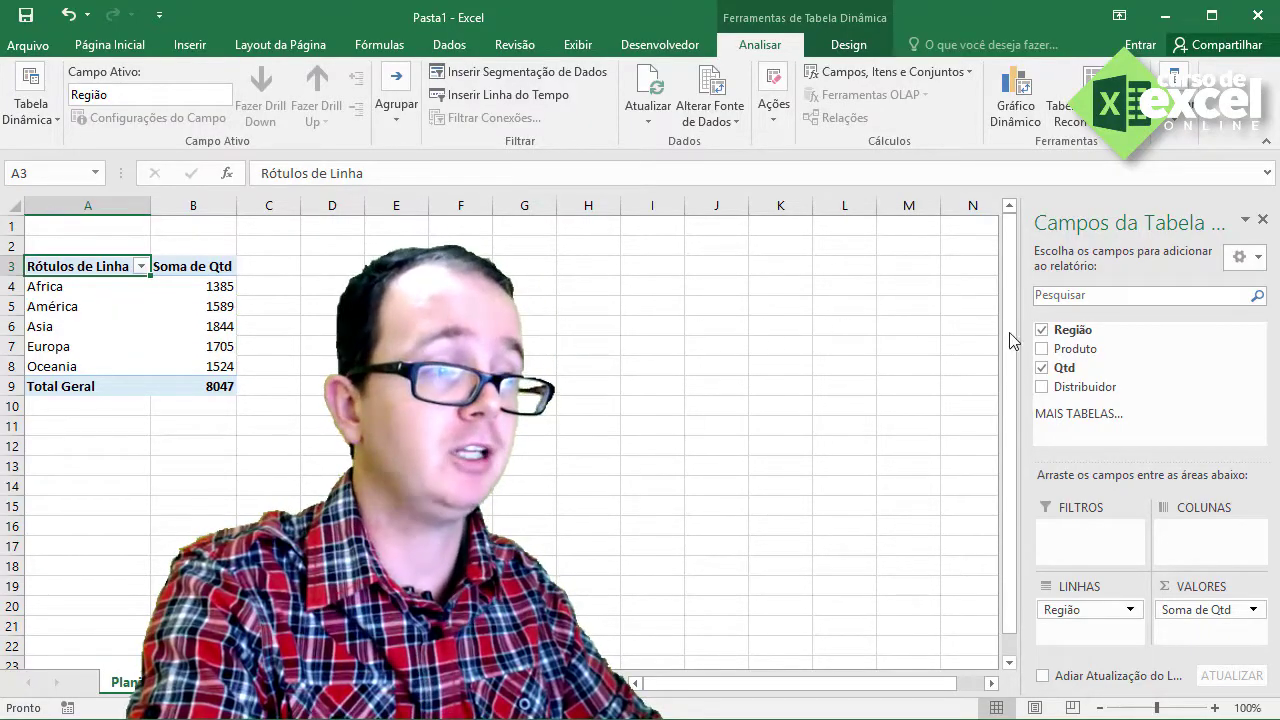
left_click_drag(1068, 349, 1076, 540)
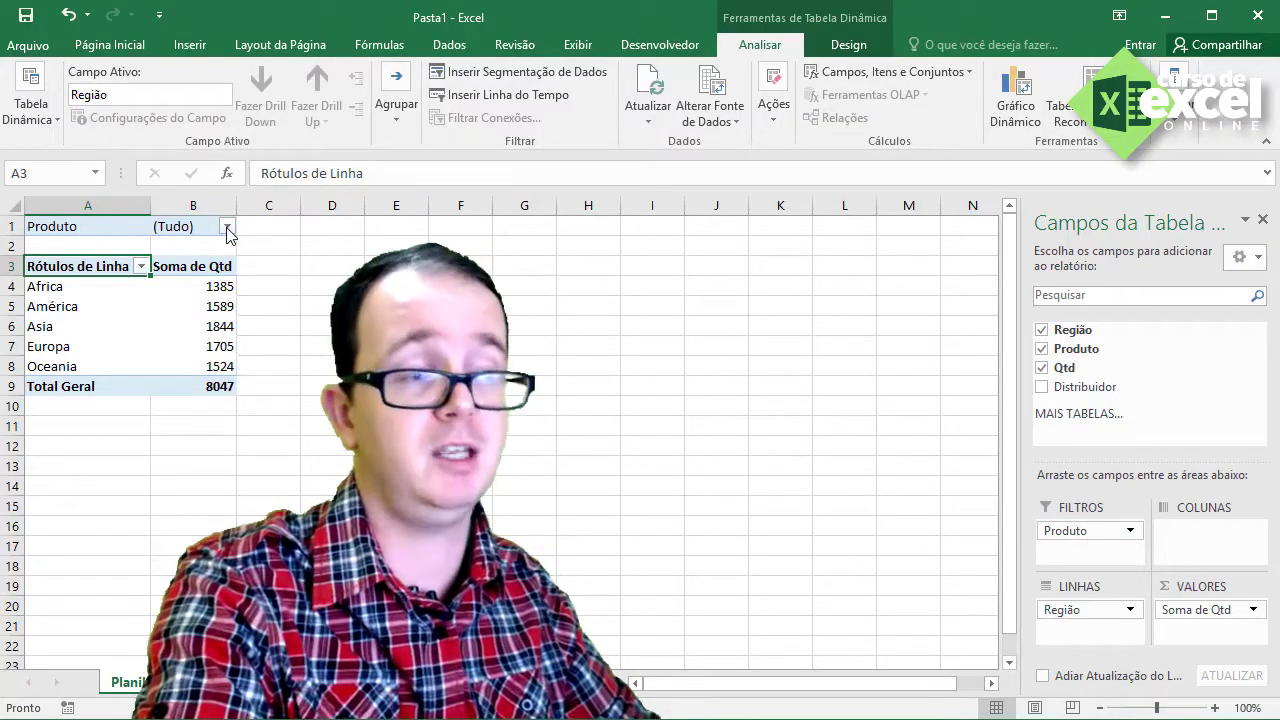
Step: Filter the PivotTable by the product Aro and check the quantity for Africa
left_click(228, 228)
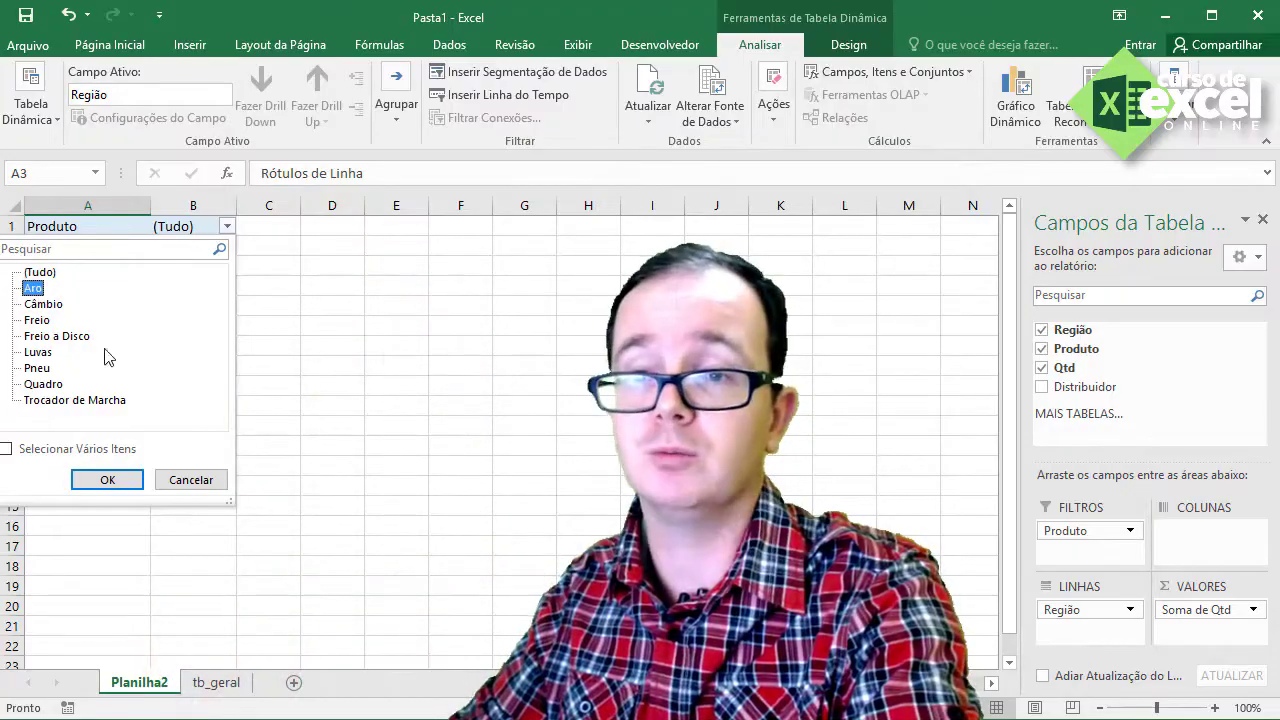
left_click(128, 484)
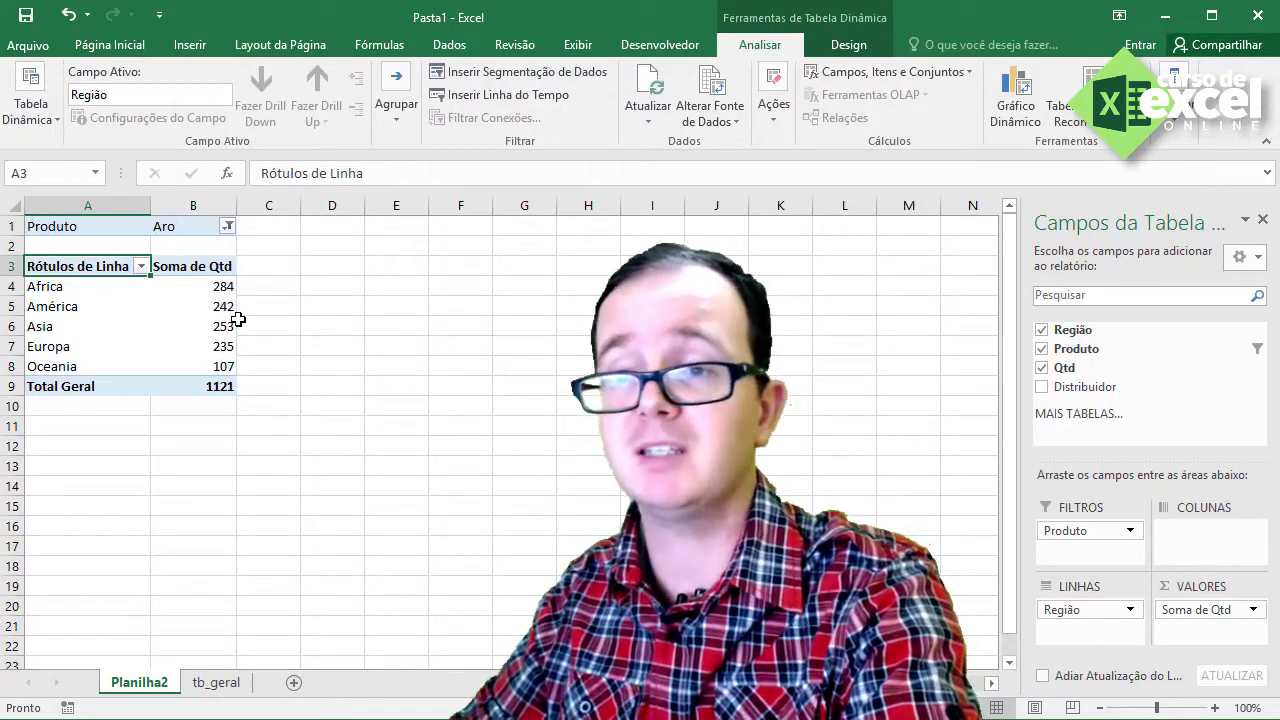
left_click(222, 287)
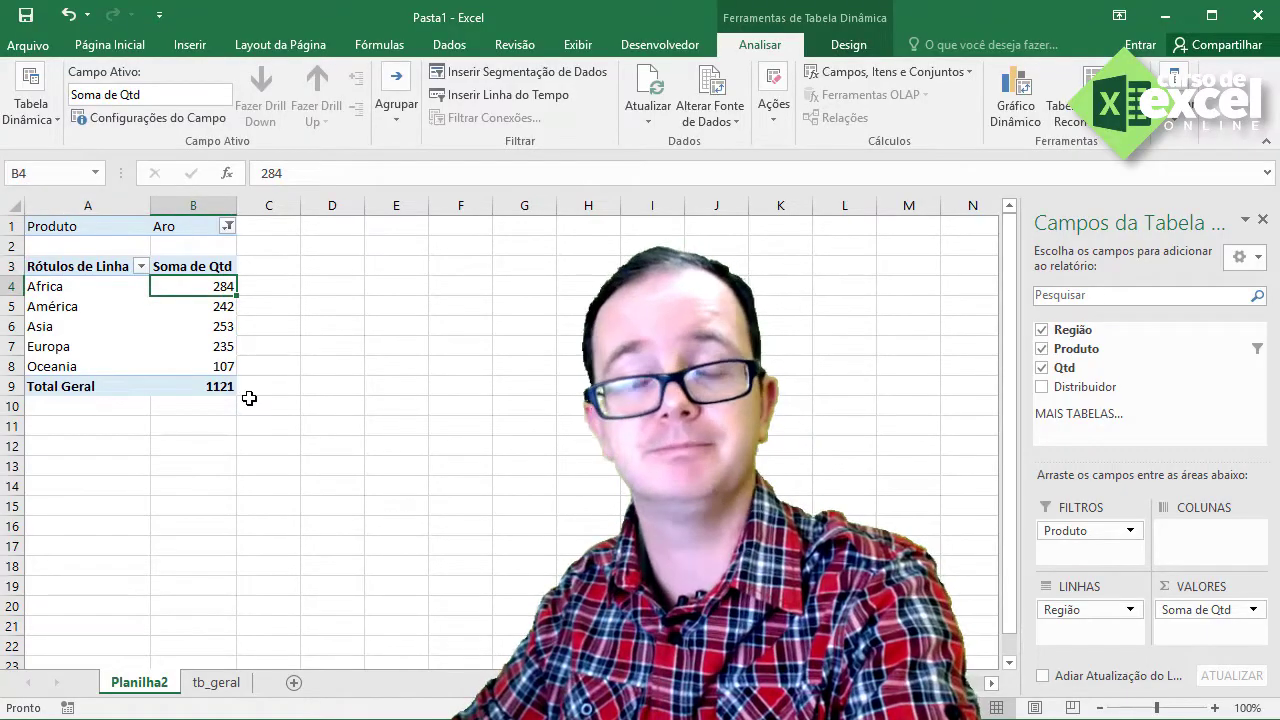
Step: Switch the PivotTable's Produto filter to Pneu and check the quantity for Oceania
left_click(228, 226)
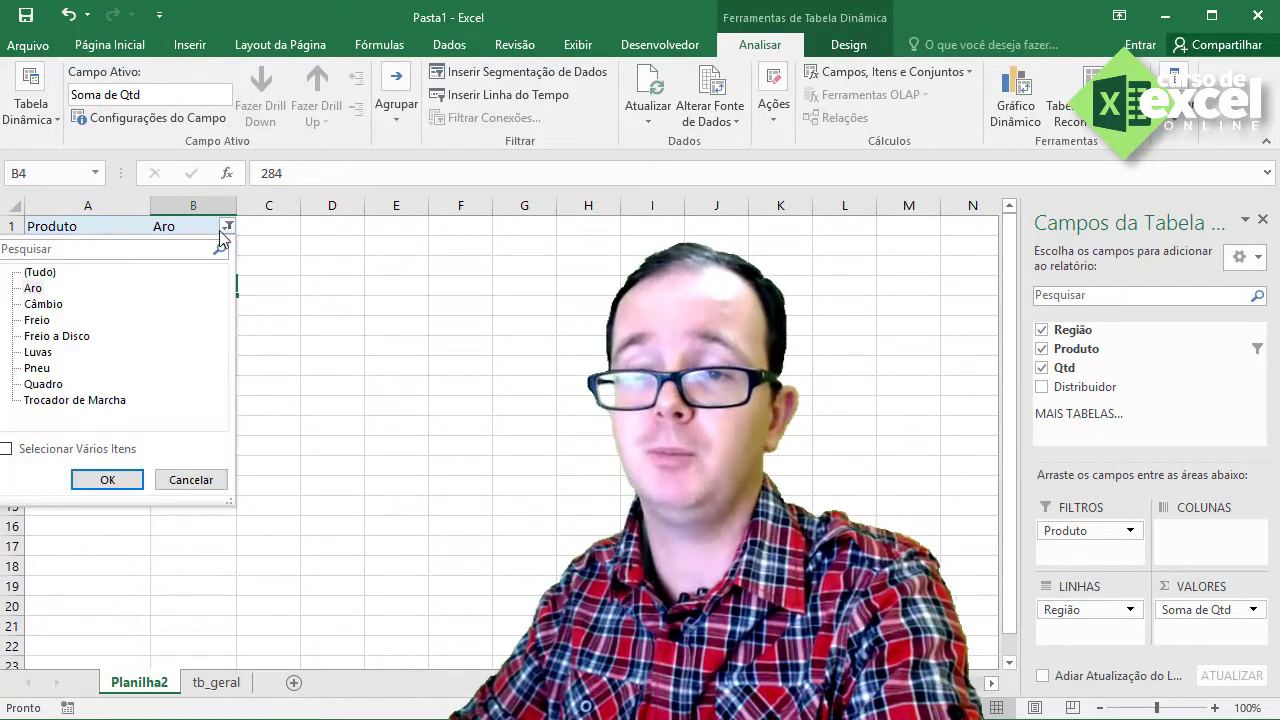
left_click(40, 368)
left_click(98, 480)
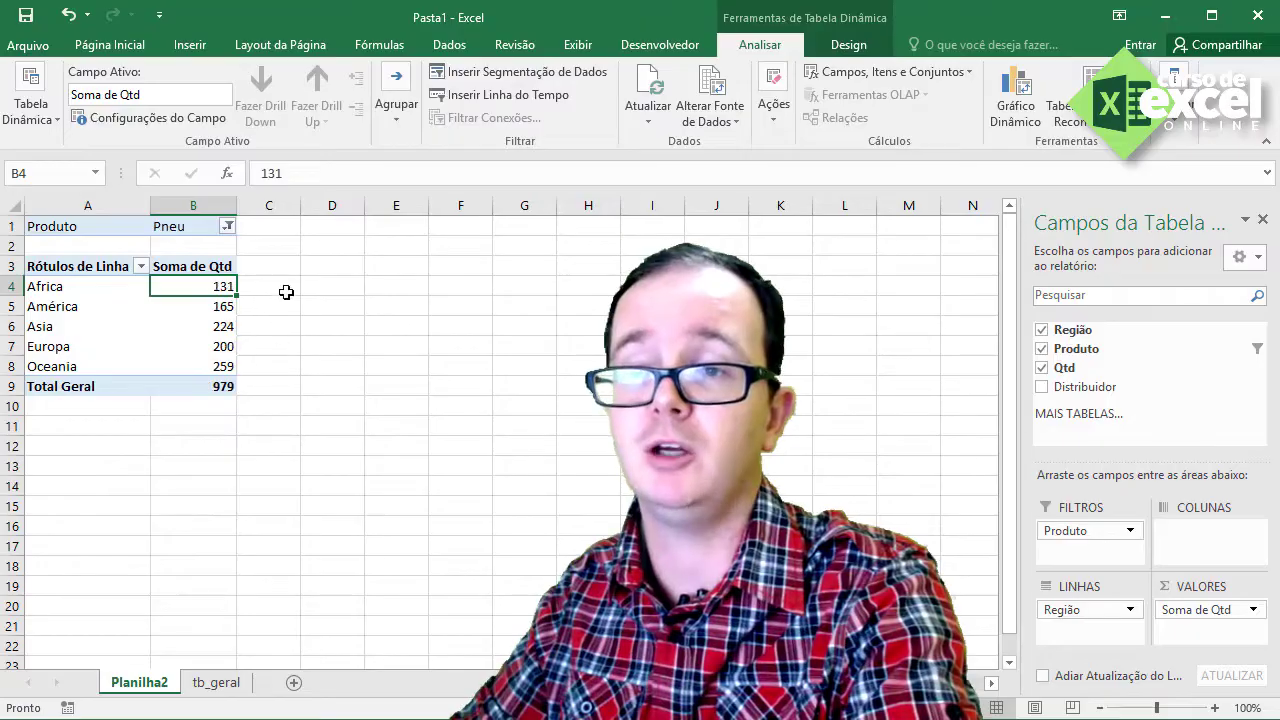
left_click(228, 366)
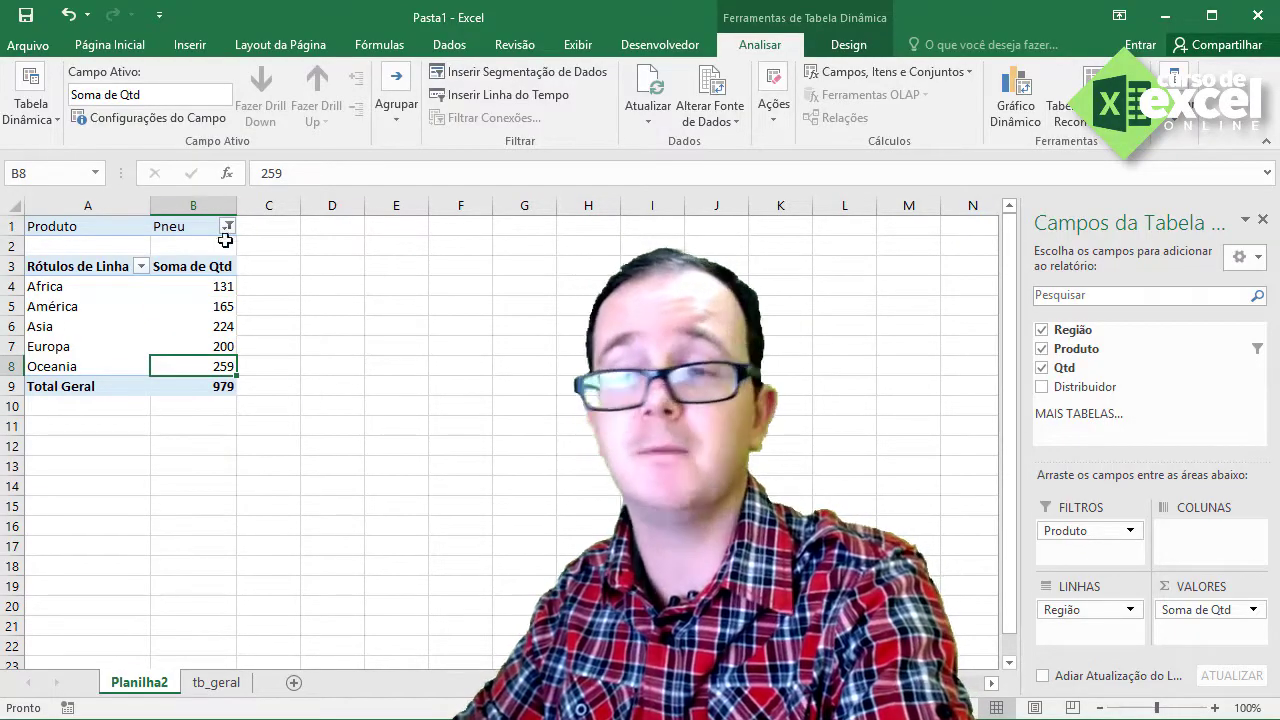
Step: Switch the PivotTable's Produto filter to Freio a Disco and check the quantity for Europa
left_click(228, 227)
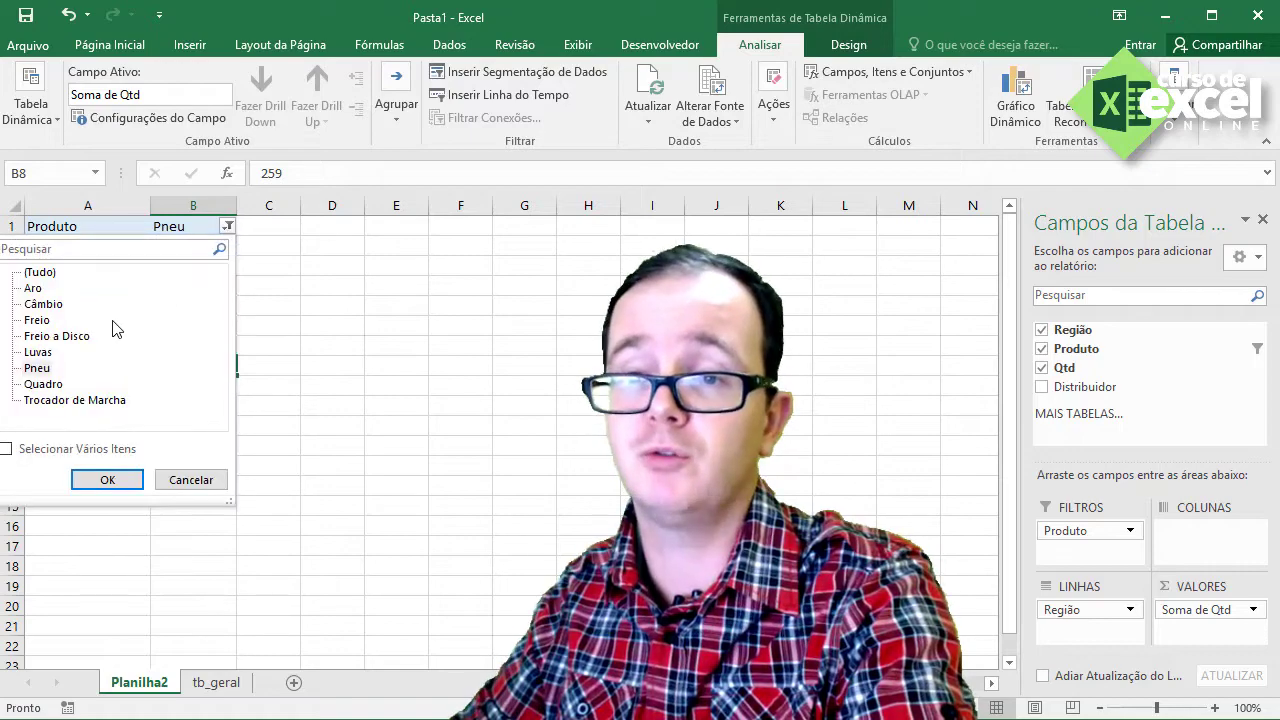
left_click(85, 337)
left_click(110, 478)
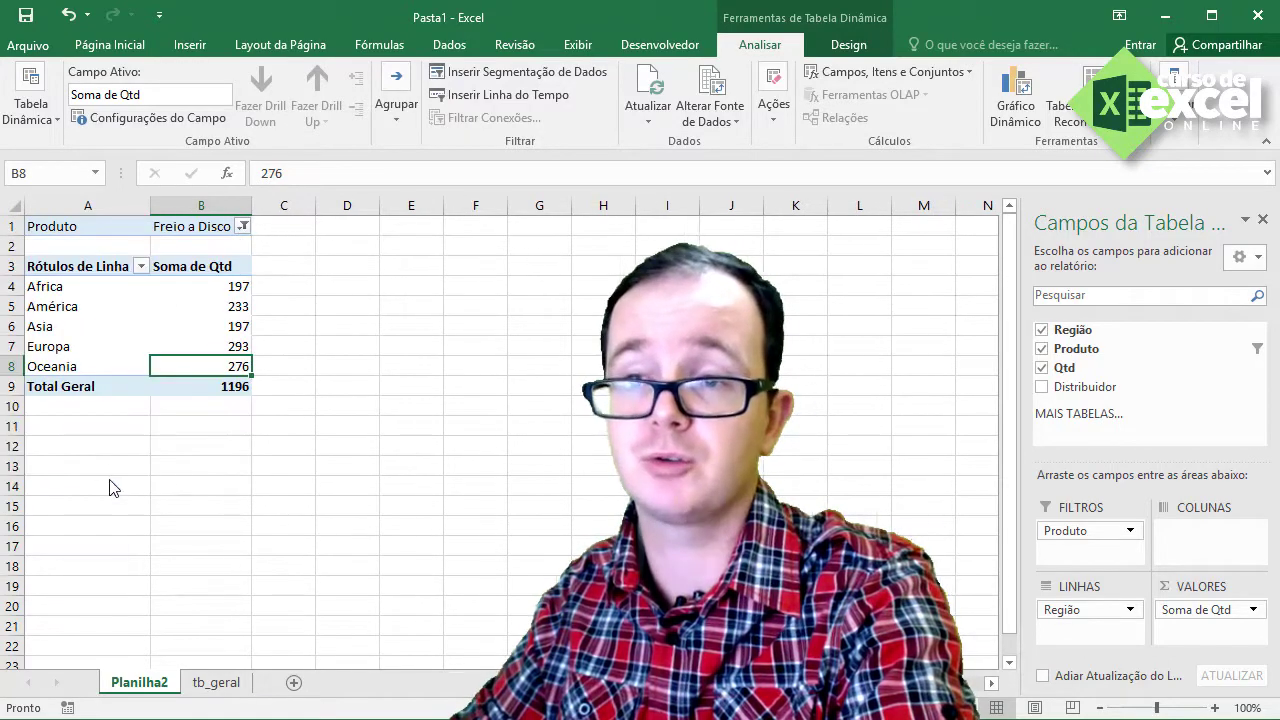
left_click(246, 346)
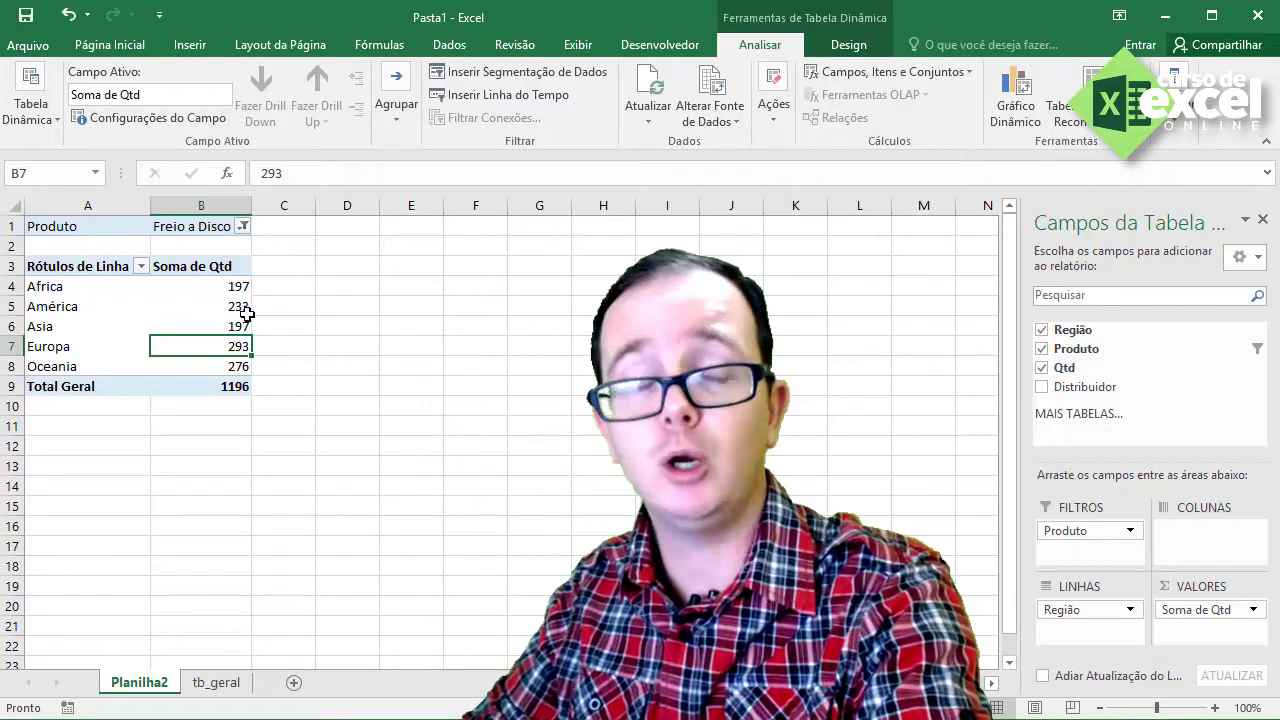
Step: Reset the PivotTable's Produto filter to (Tudo) and check the quantities for Africa and Asia
mouse_move(183, 343)
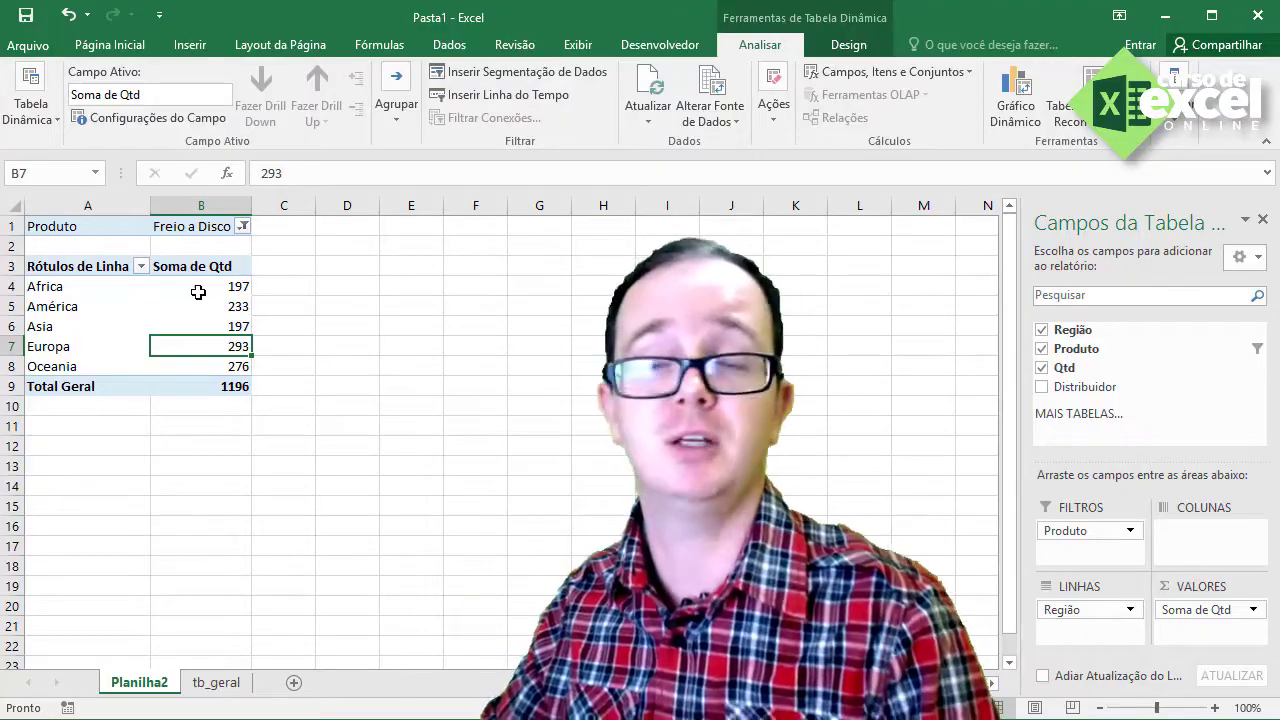
left_click(243, 227)
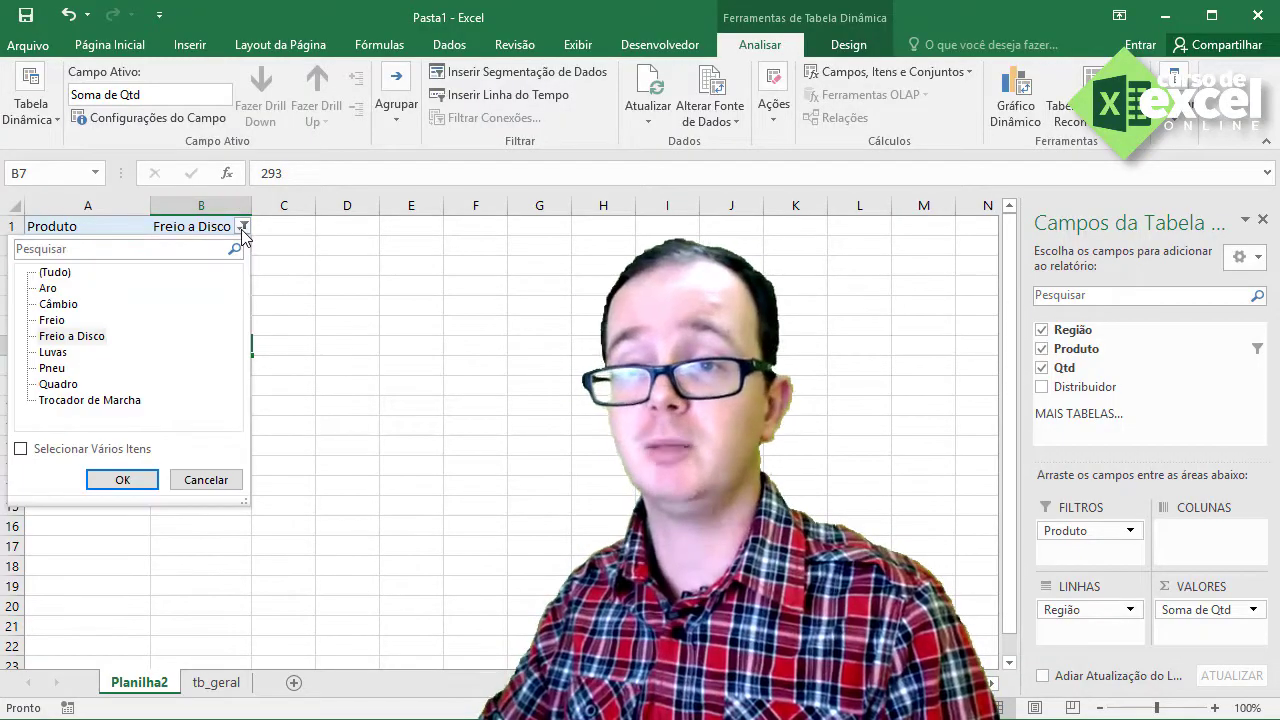
left_click(62, 273)
left_click(124, 478)
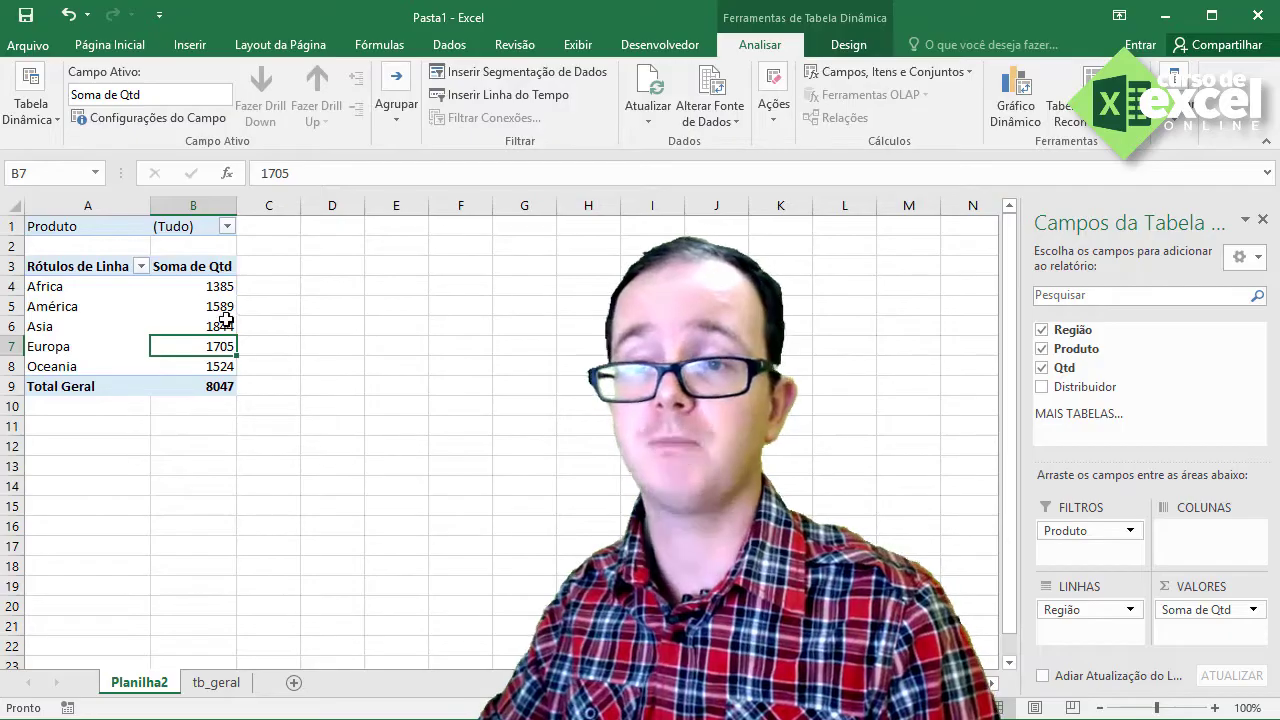
left_click(218, 287)
left_click(224, 325)
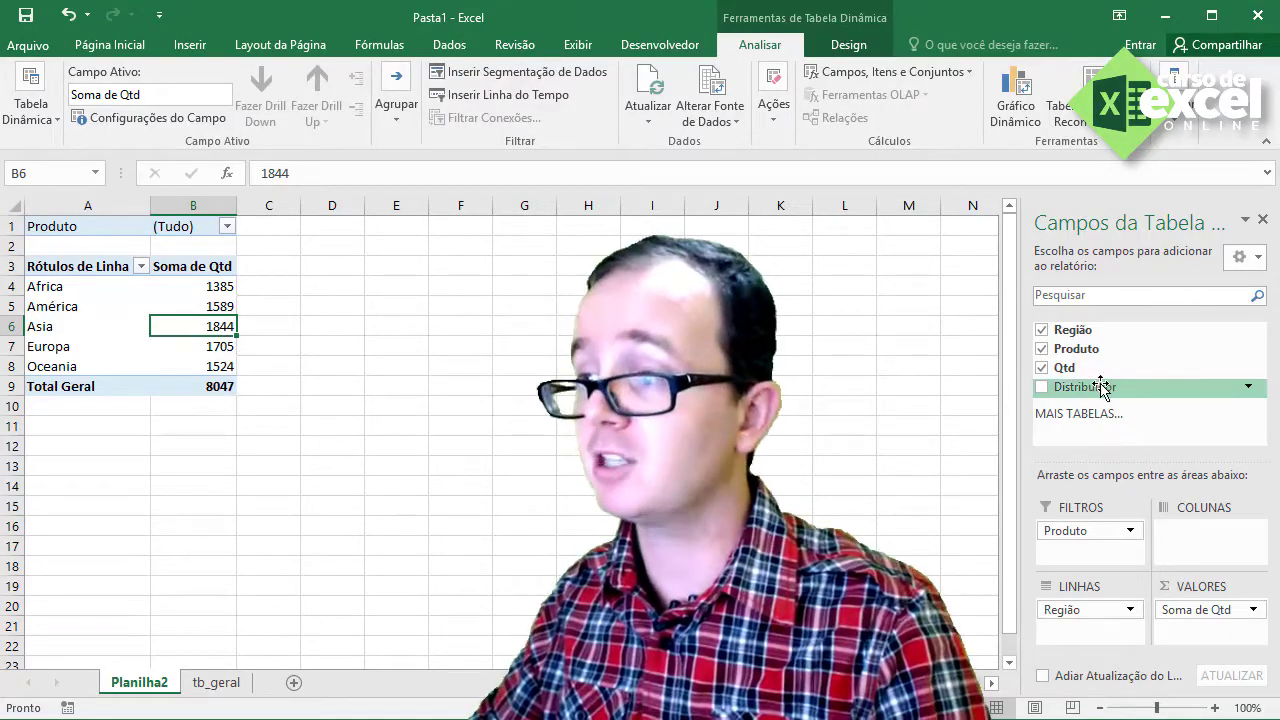
Step: Add Distribuidor as a second report filter, filter it by Kalwall and check the quantity for Europa
left_click_drag(1101, 387, 1092, 553)
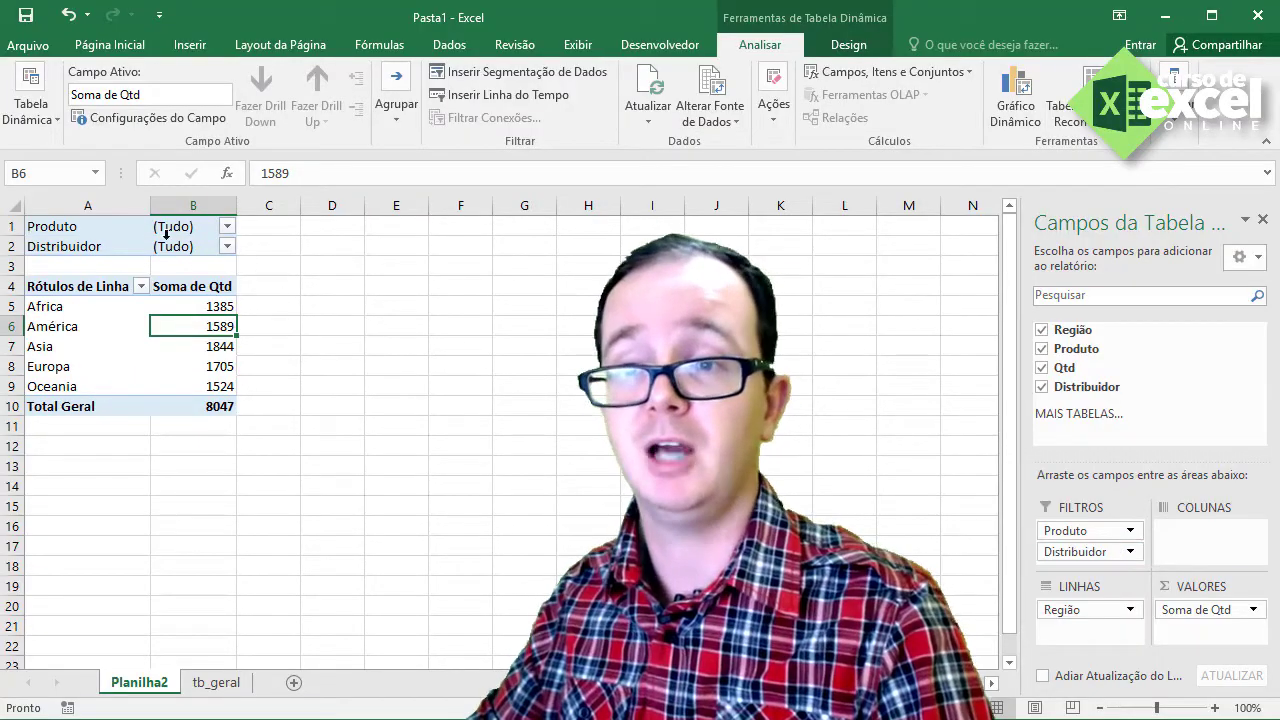
left_click(228, 247)
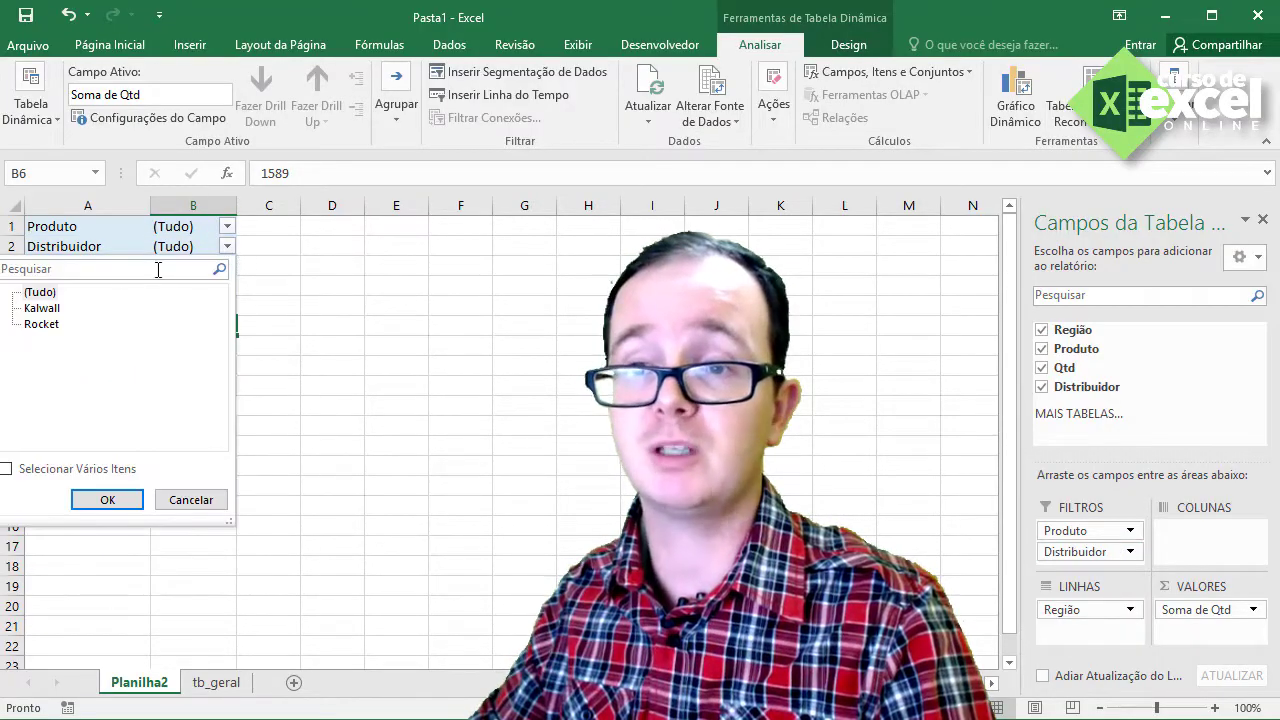
left_click(52, 310)
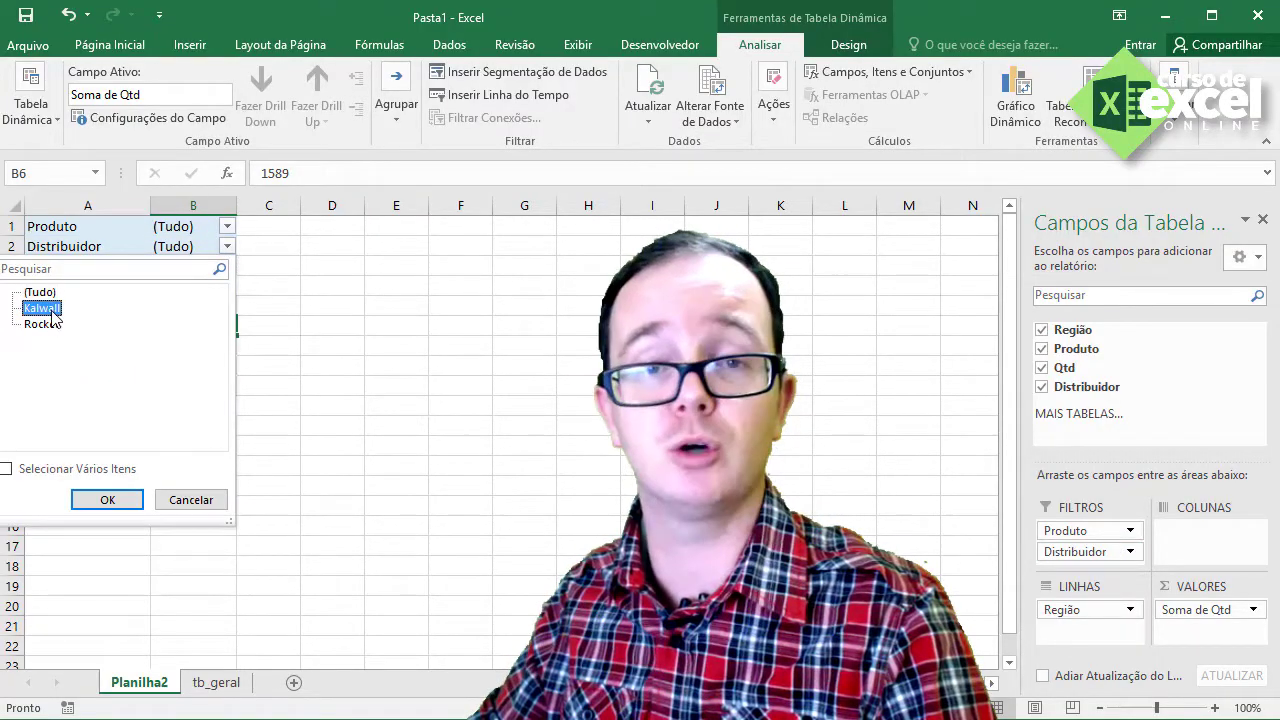
left_click(125, 503)
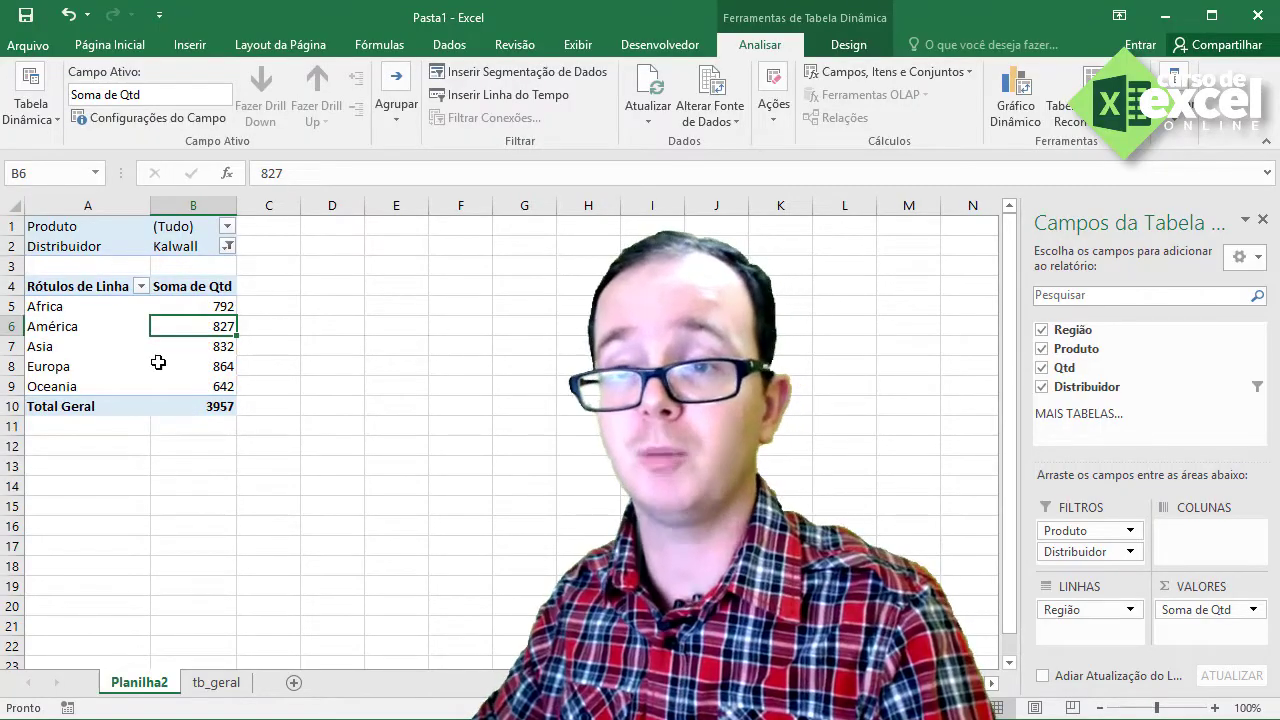
left_click(200, 370)
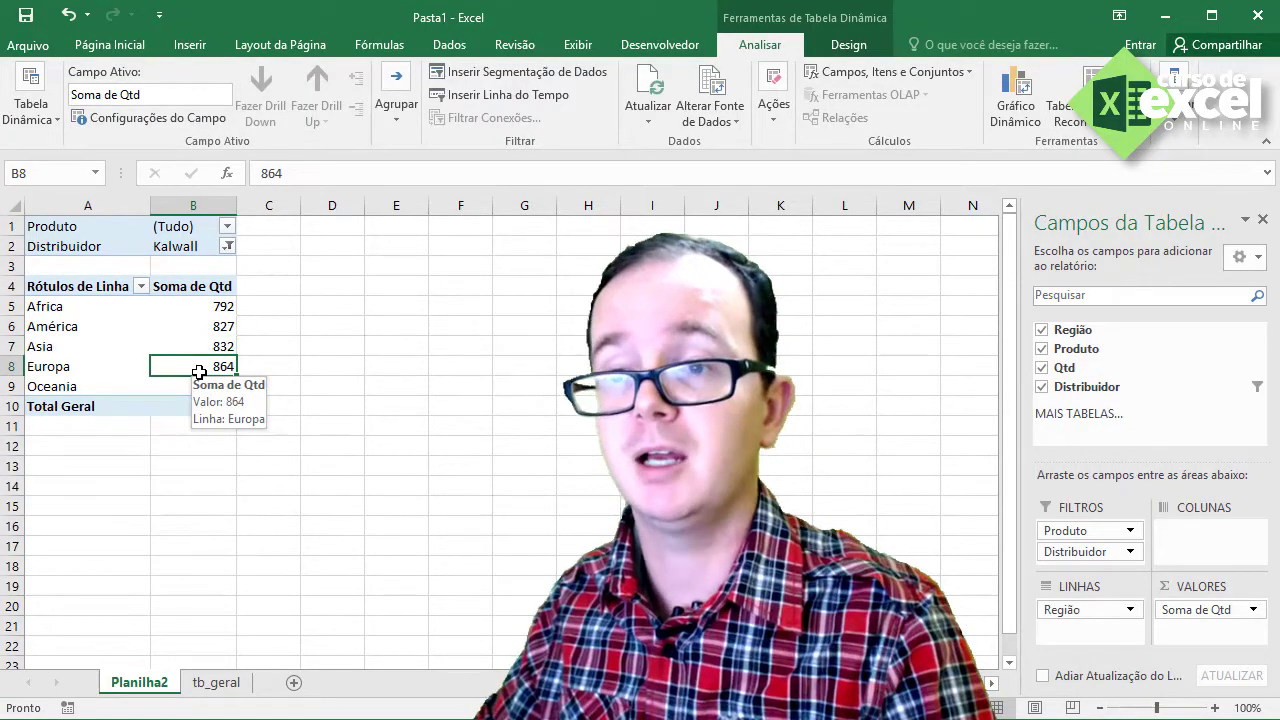
Step: Switch the PivotTable's Distribuidor filter to Rocket and check the quantity for Asia
left_click(228, 246)
left_click(46, 324)
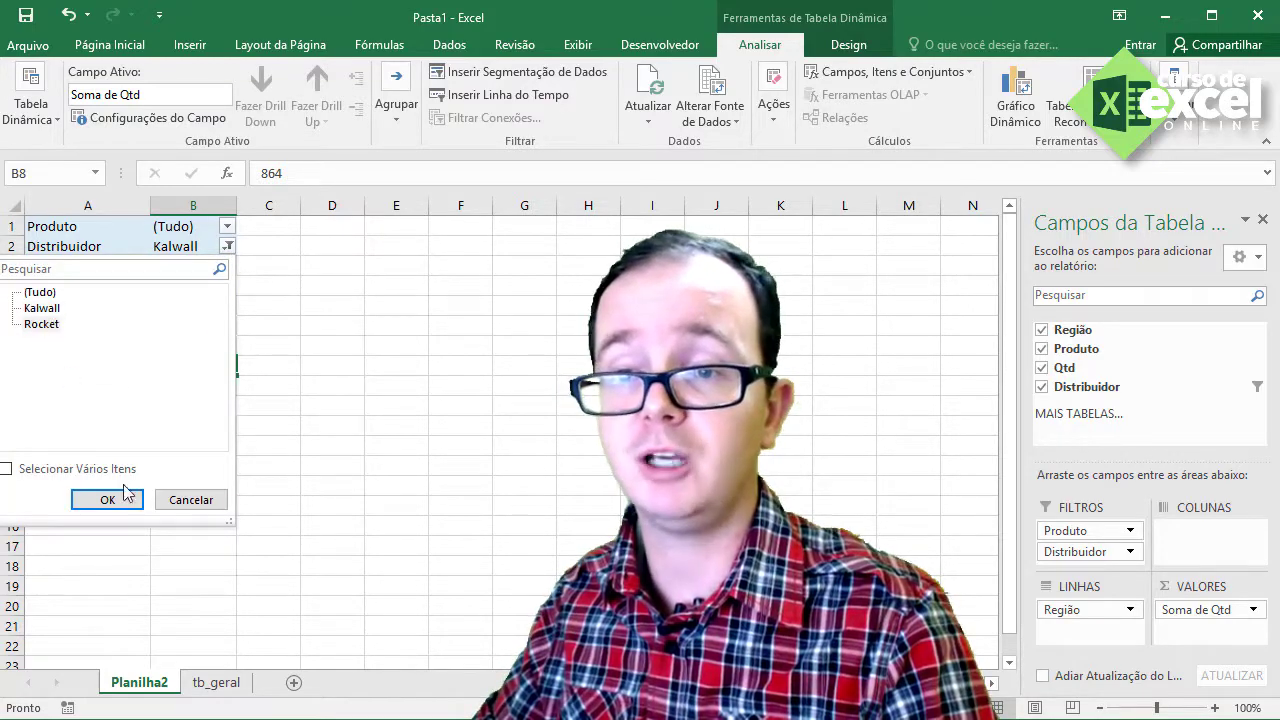
left_click(125, 502)
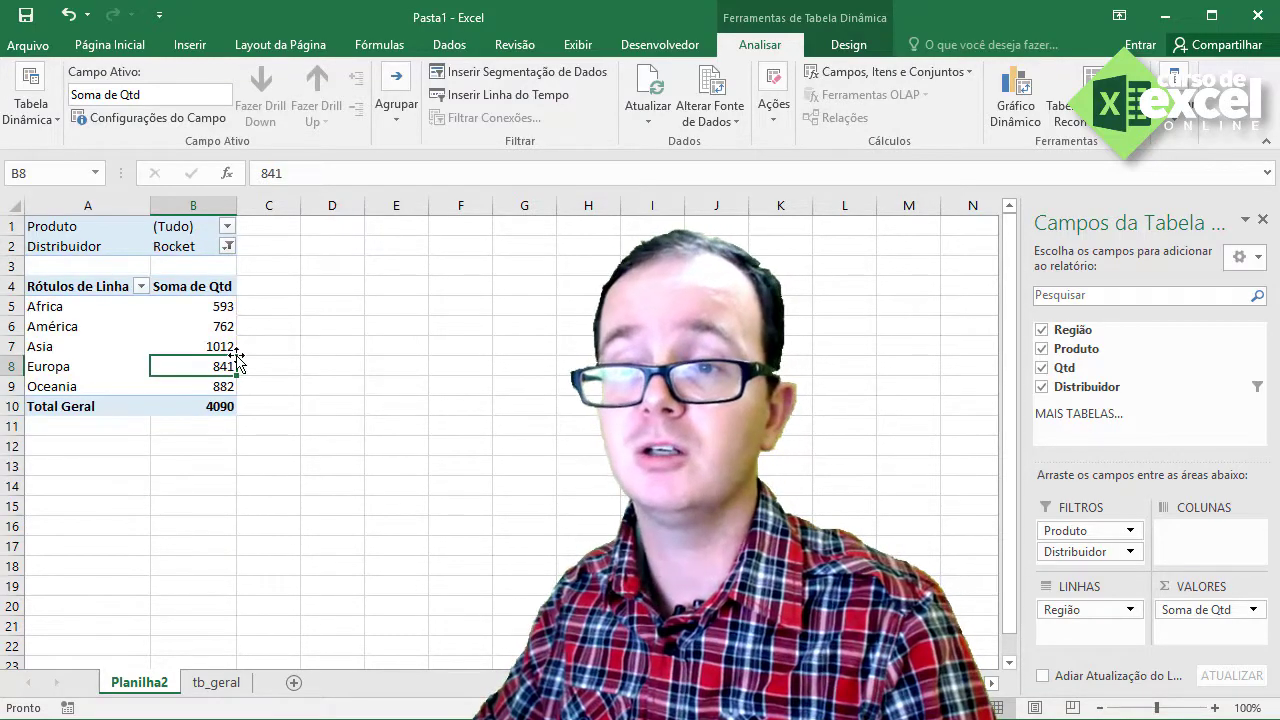
left_click(224, 347)
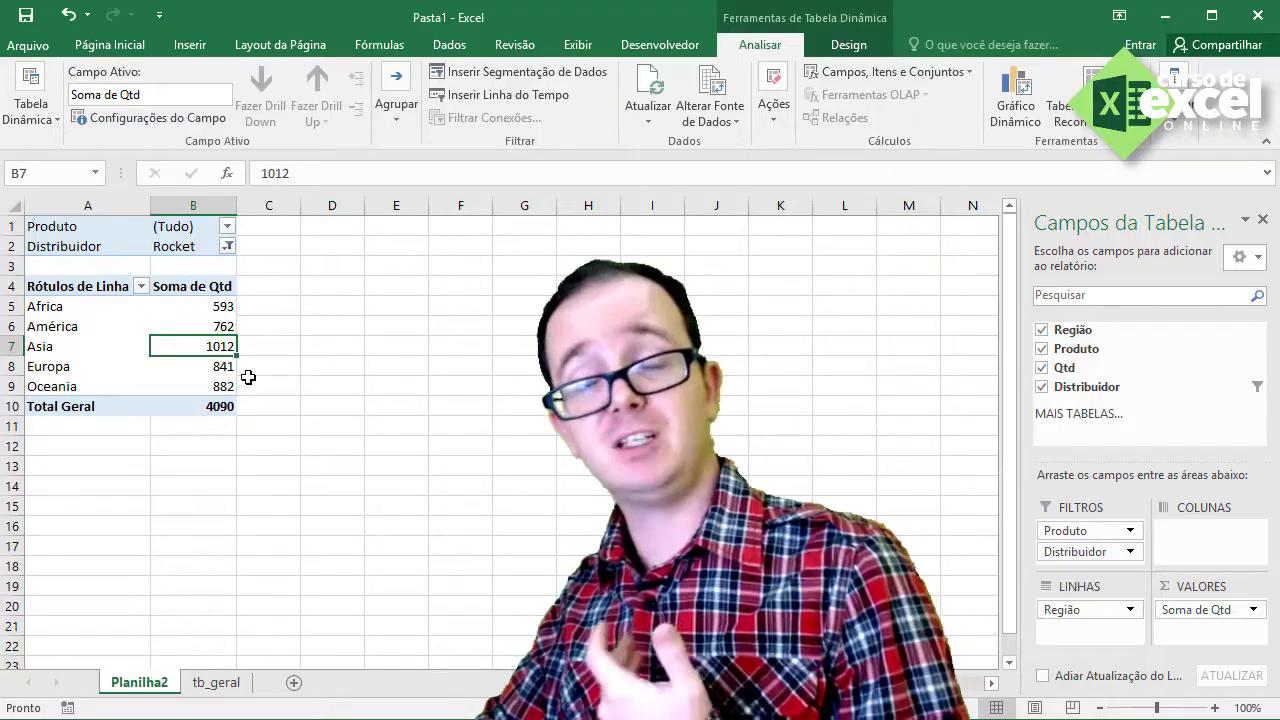
Step: Filter the Rocket quantities by the product Freio, and switch the Produto filter to Freio a Disco
left_click(227, 227)
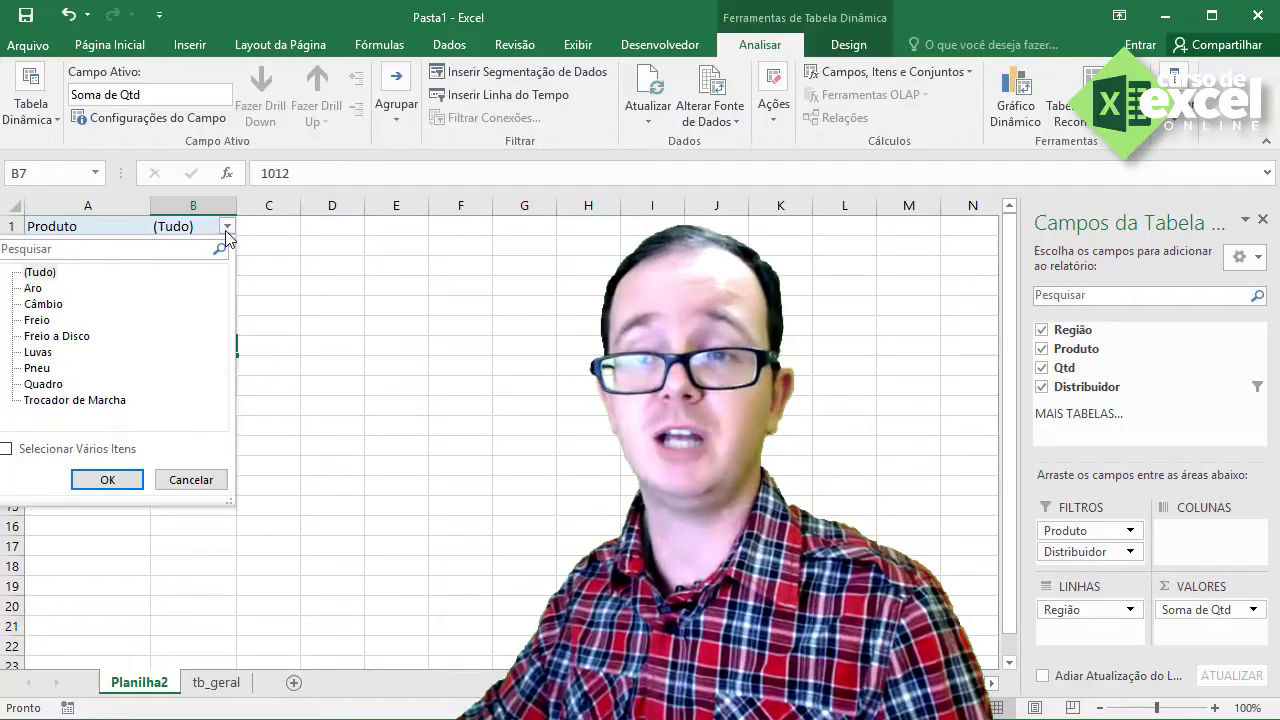
left_click(42, 320)
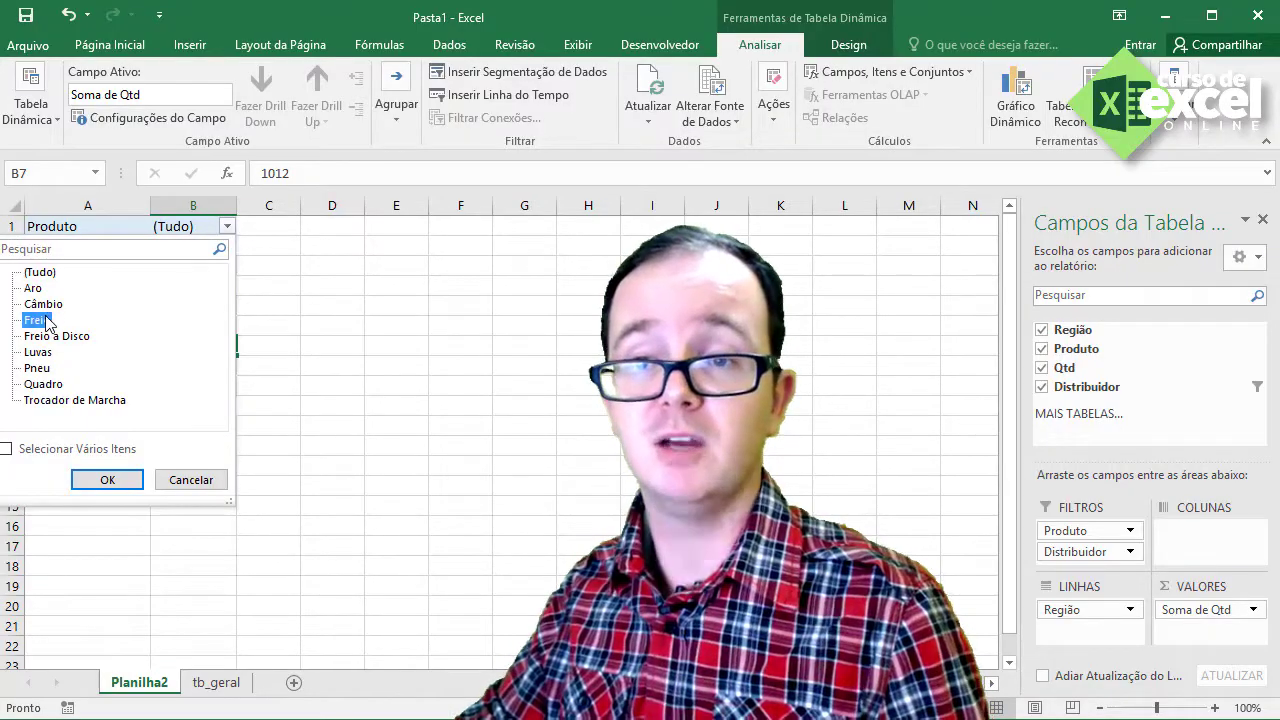
left_click(107, 481)
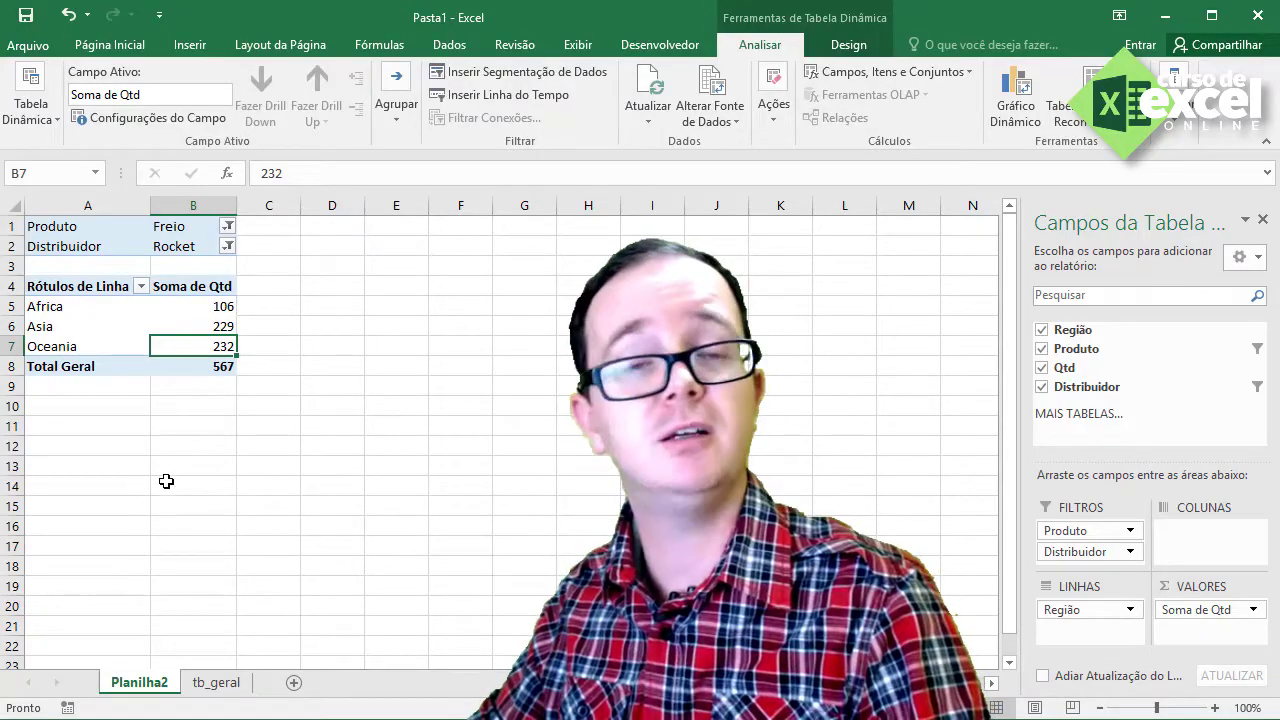
left_click(228, 228)
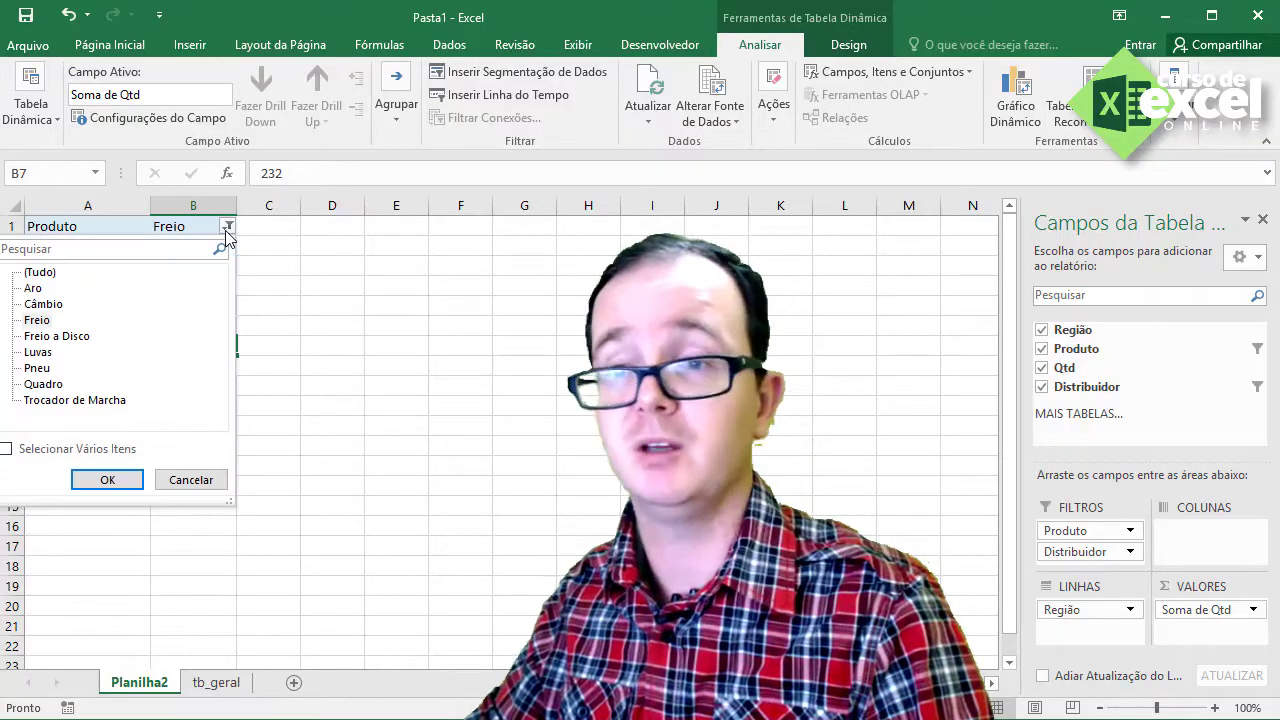
left_click(68, 338)
left_click(110, 484)
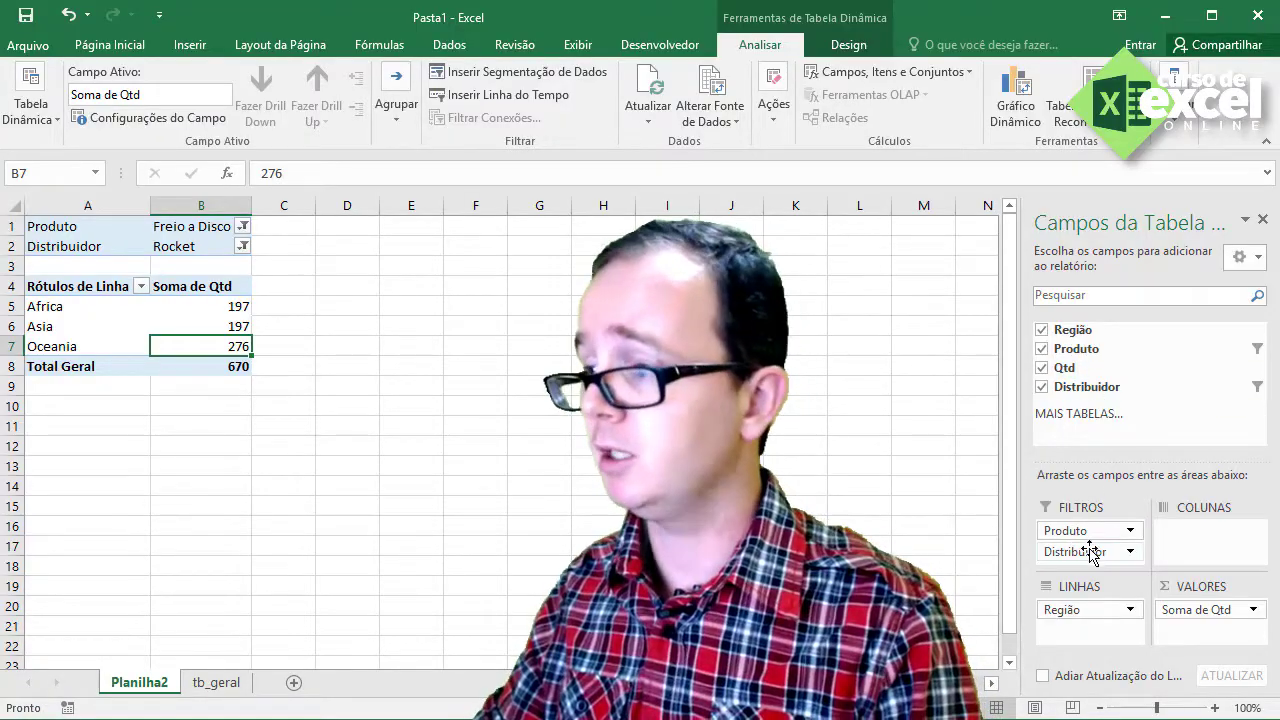
Step: Remove both Distribuidor and Produto from the PivotTable's report filters
left_click_drag(1090, 553, 1127, 384)
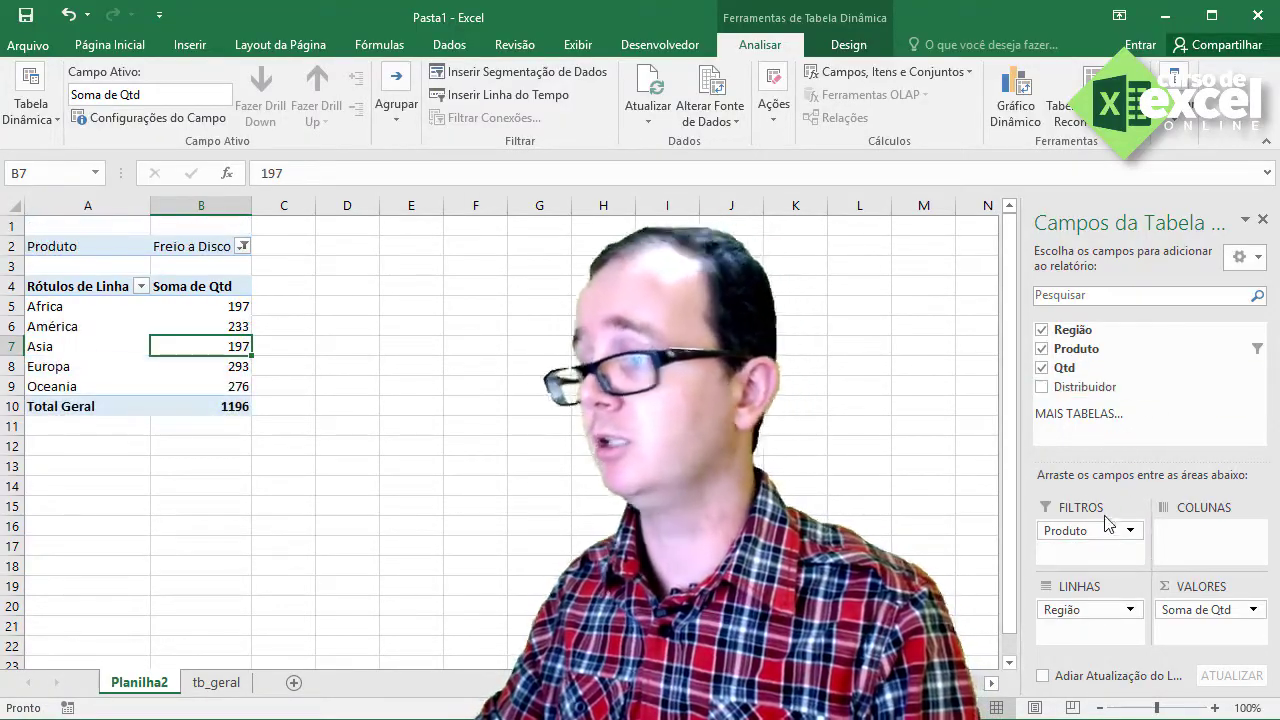
left_click_drag(1108, 531, 1130, 399)
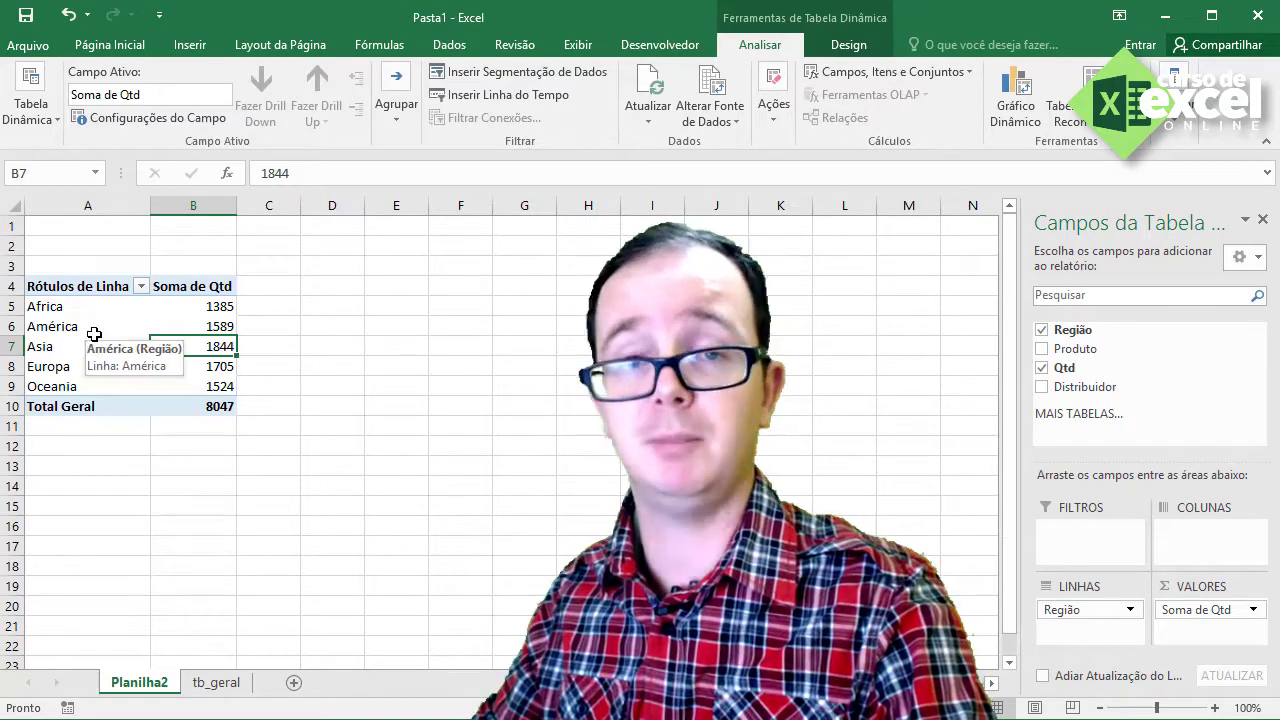
left_click(414, 402)
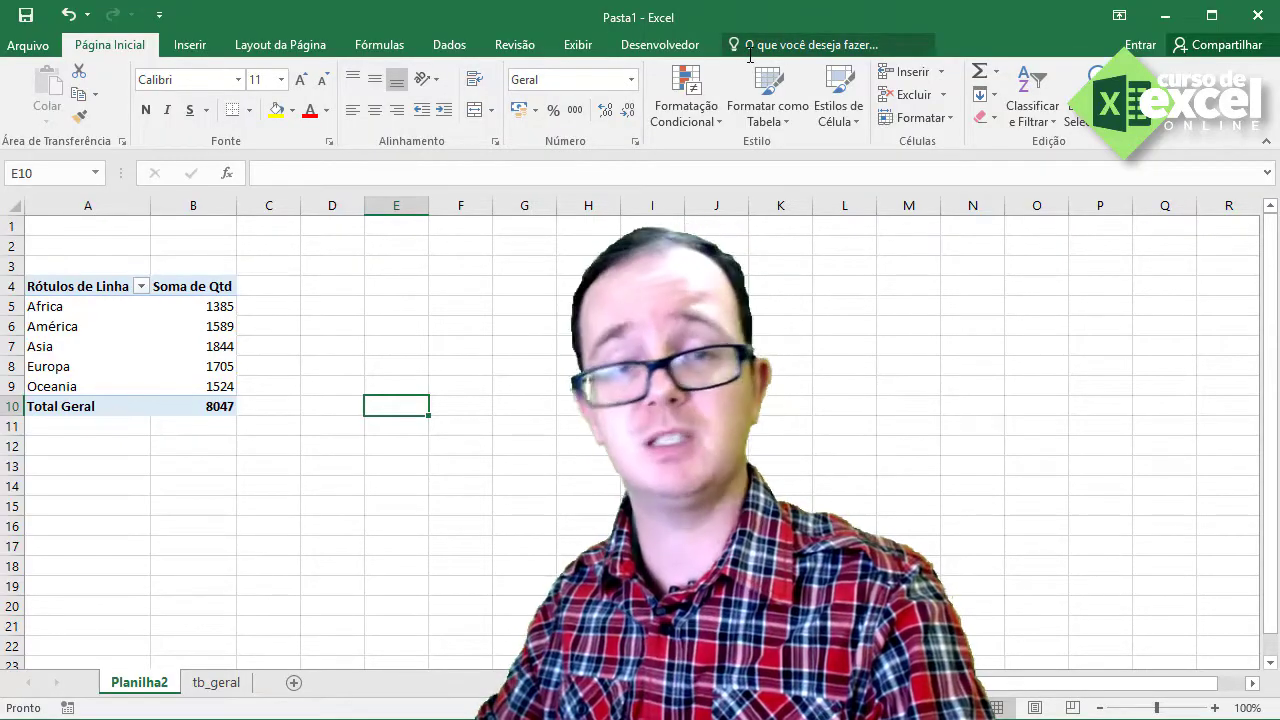
Step: Apply the dark blue style from the Escura group to the PivotTable
left_click(191, 354)
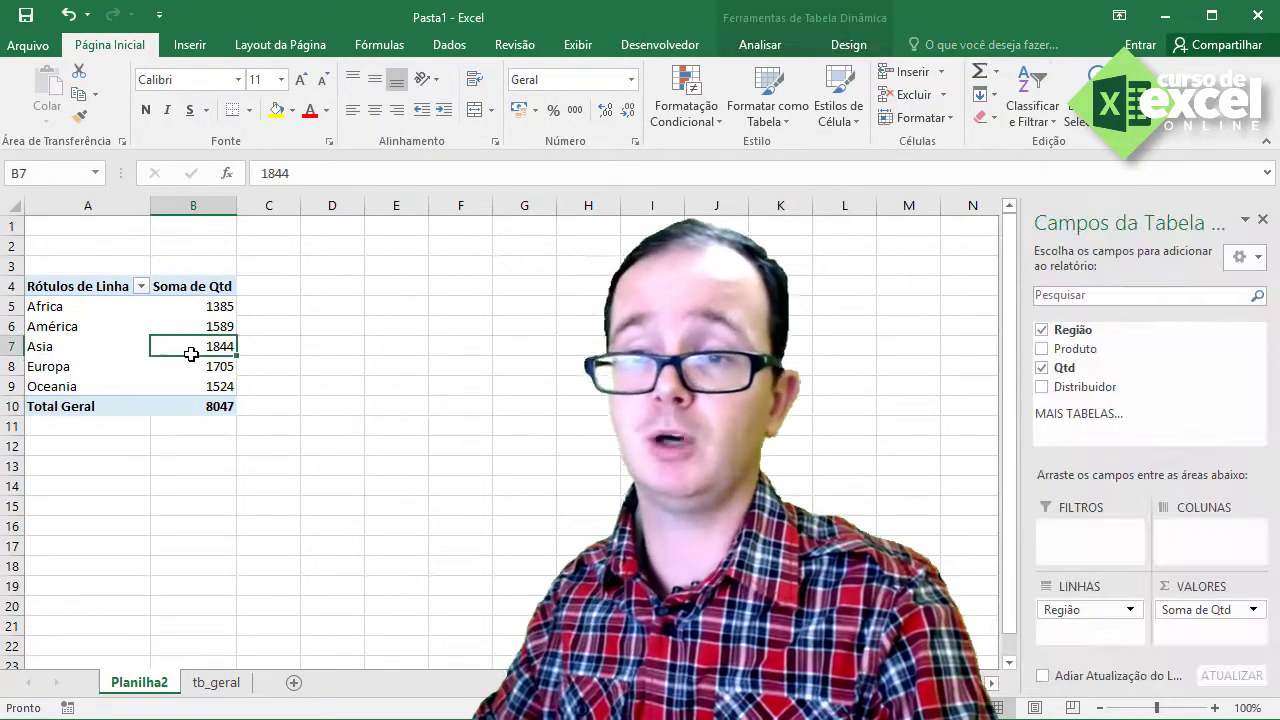
left_click(771, 54)
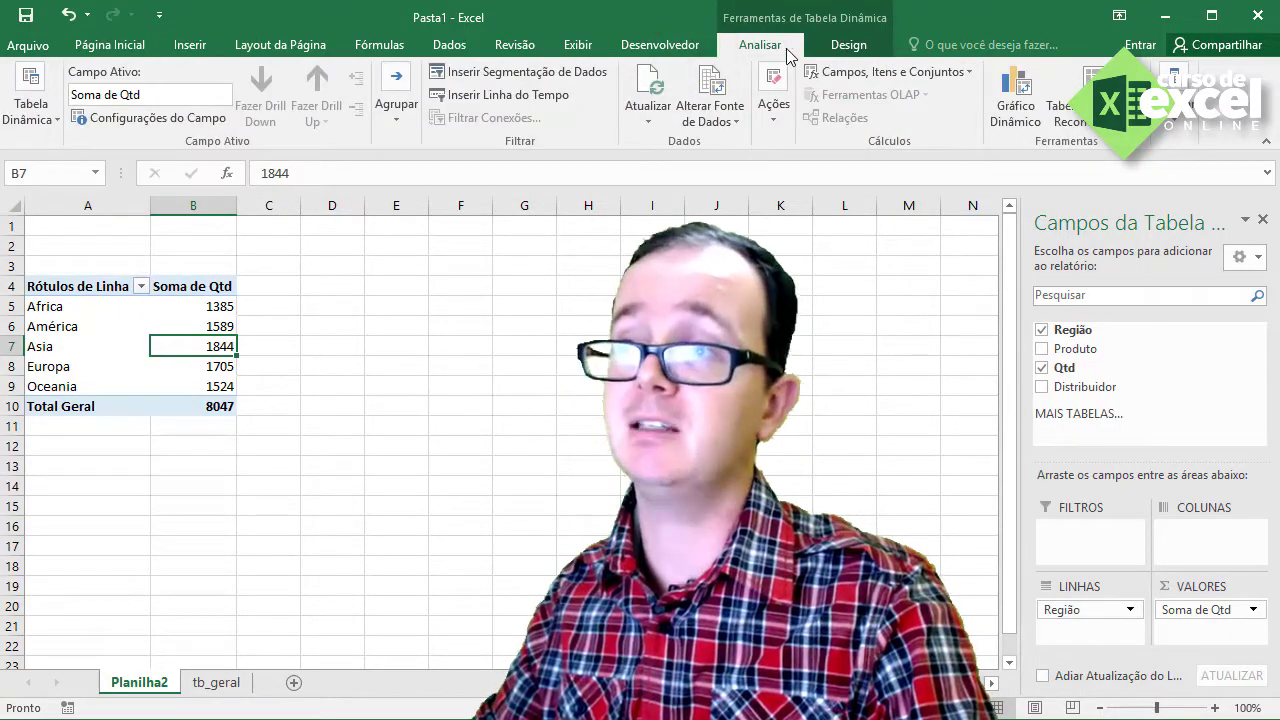
left_click(829, 47)
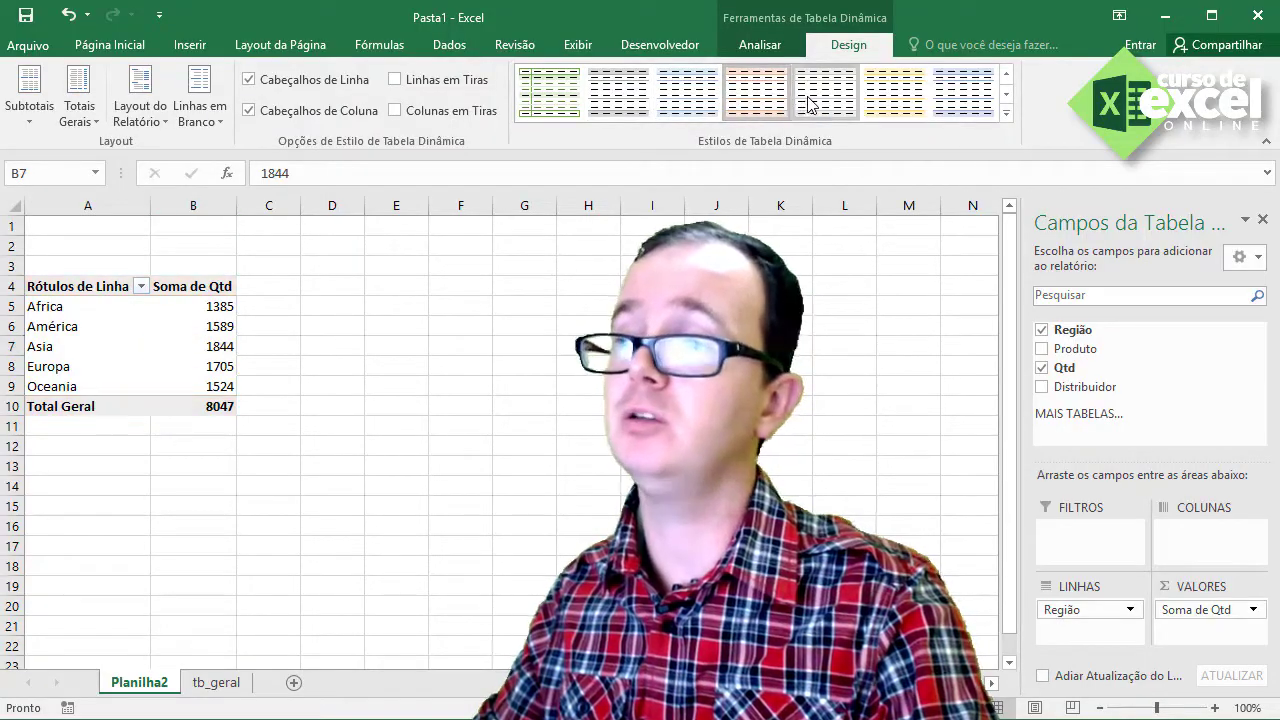
left_click(1004, 118)
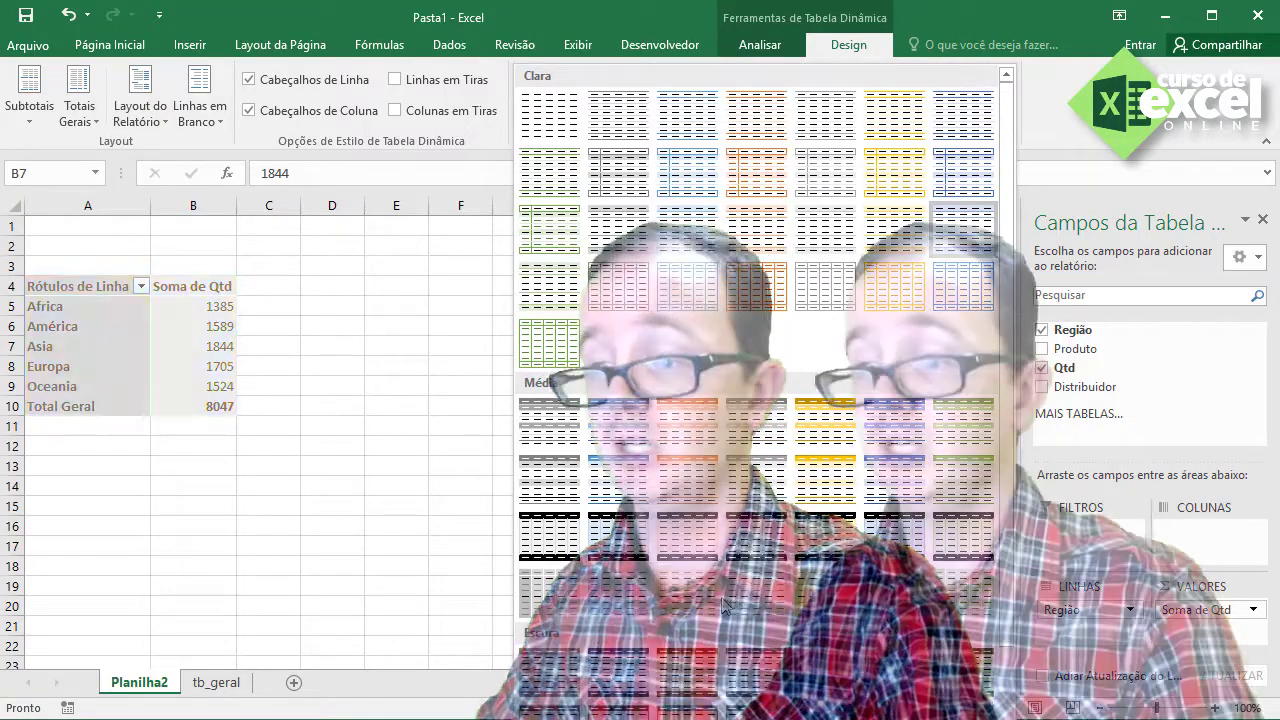
left_click(618, 668)
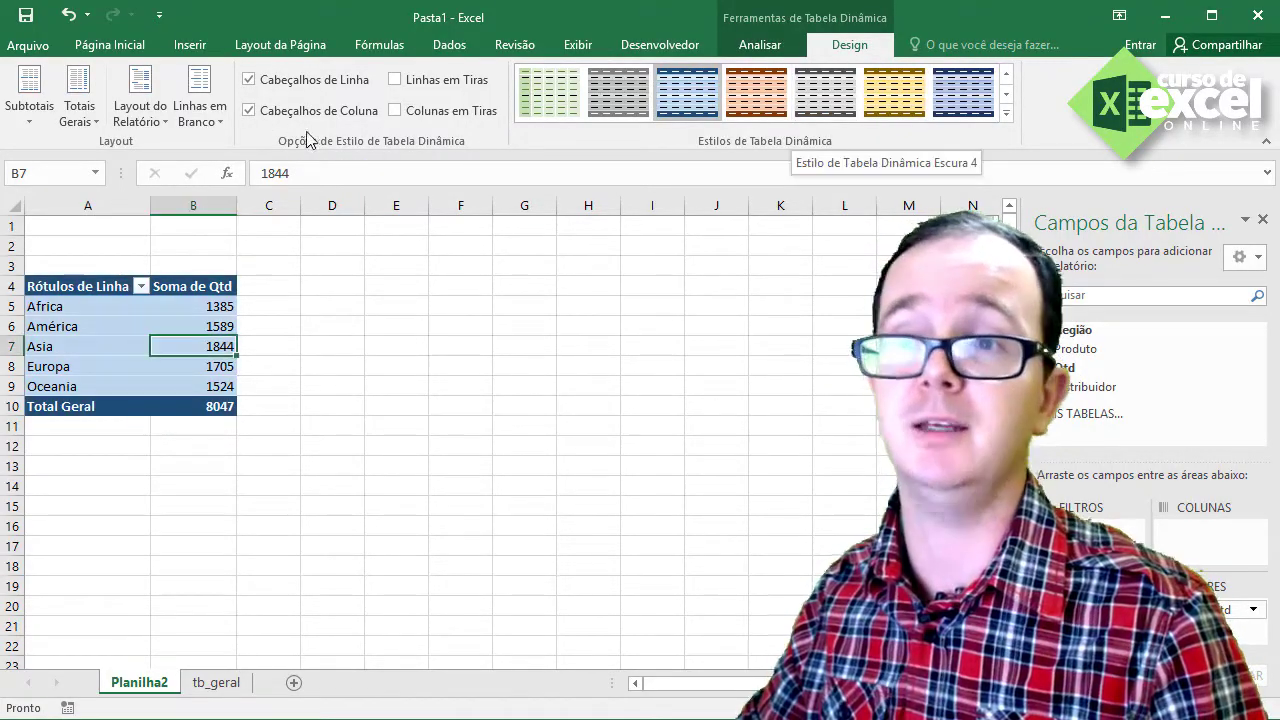
Step: Try the PivotTable's grand totals enabled for rows and columns, disabled for both, and enabled for rows only
left_click(79, 113)
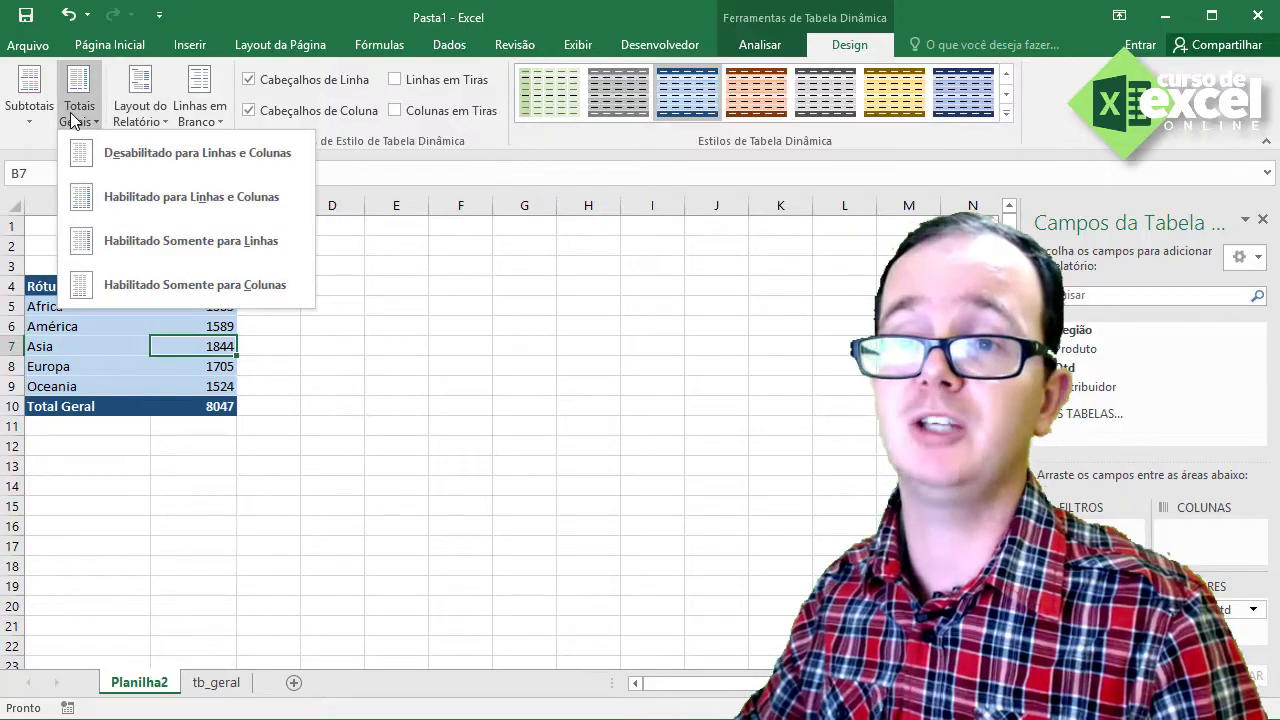
left_click(104, 193)
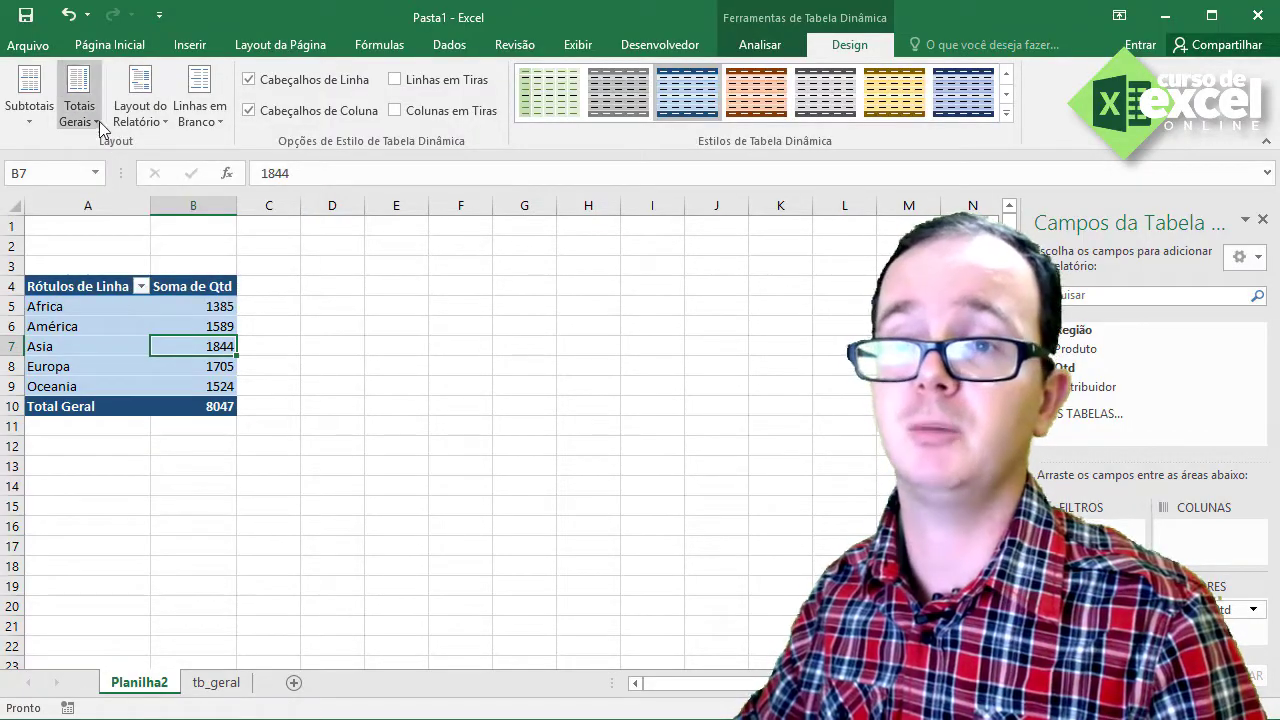
left_click(78, 113)
left_click(108, 242)
left_click(79, 113)
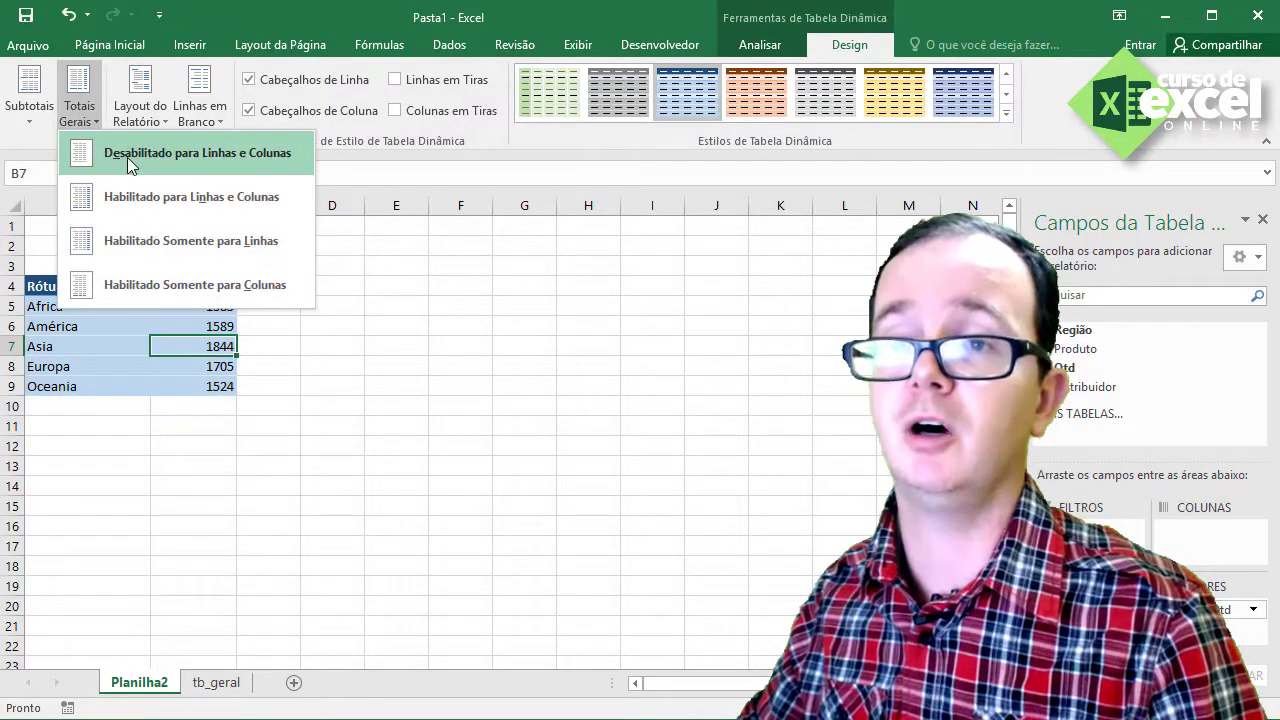
left_click(115, 150)
left_click(82, 115)
left_click(126, 245)
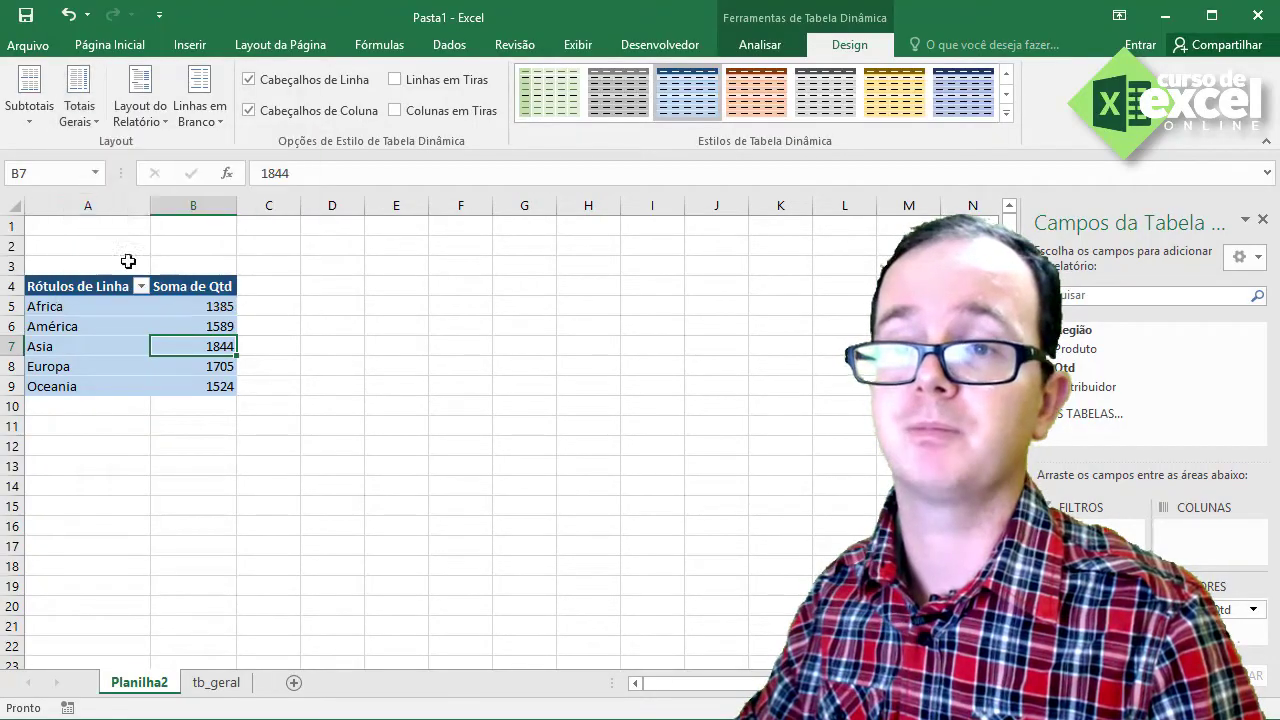
Step: Enable the PivotTable's grand totals for columns only
left_click(80, 110)
left_click(128, 286)
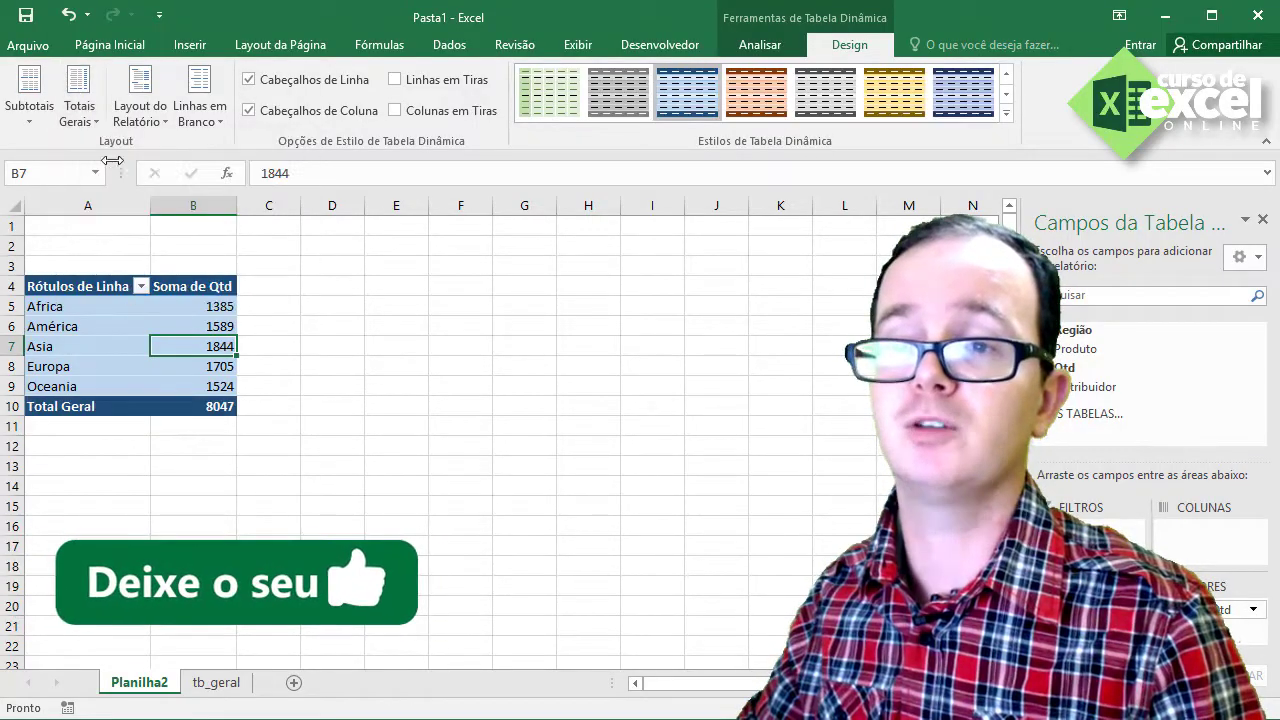
left_click(92, 124)
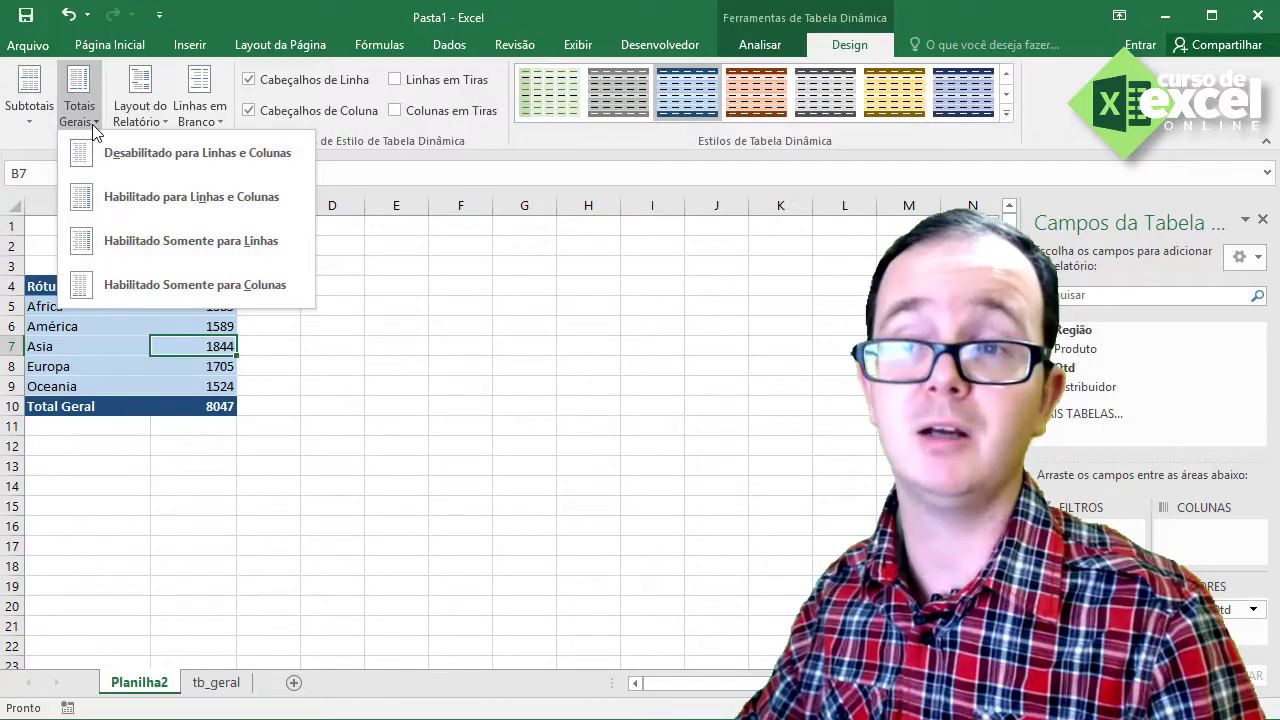
left_click(92, 130)
left_click(27, 137)
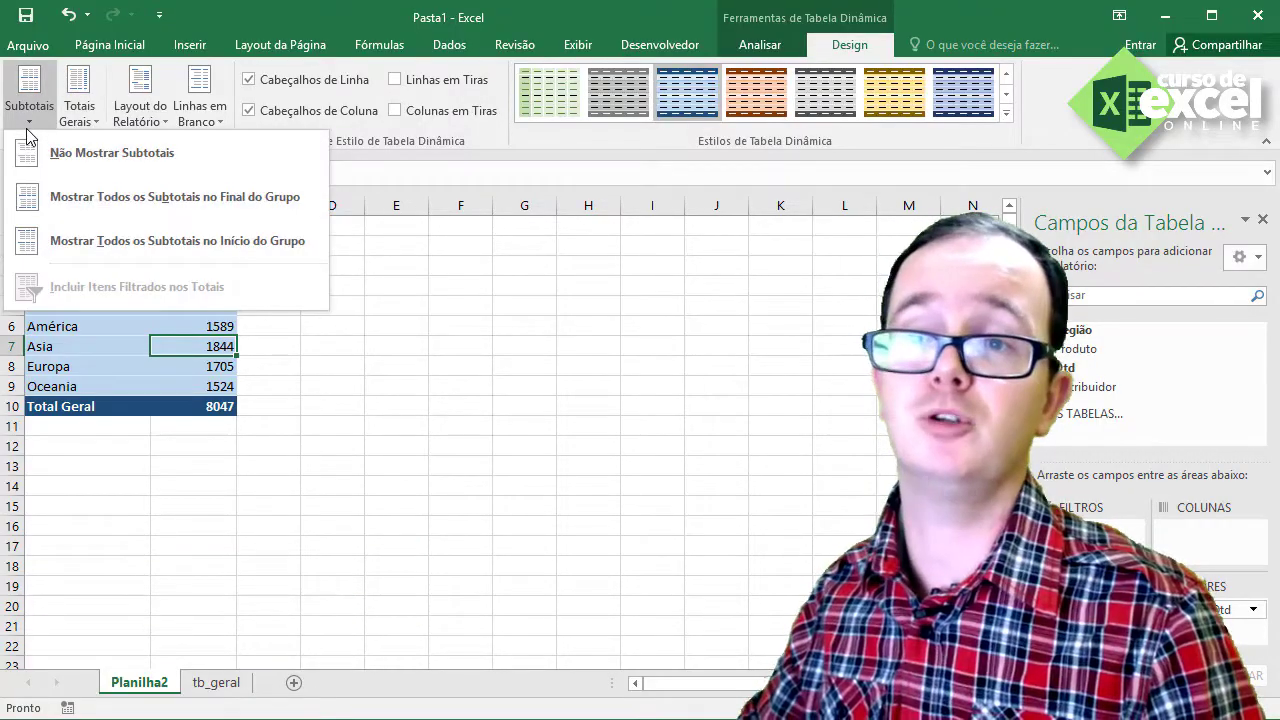
left_click(191, 116)
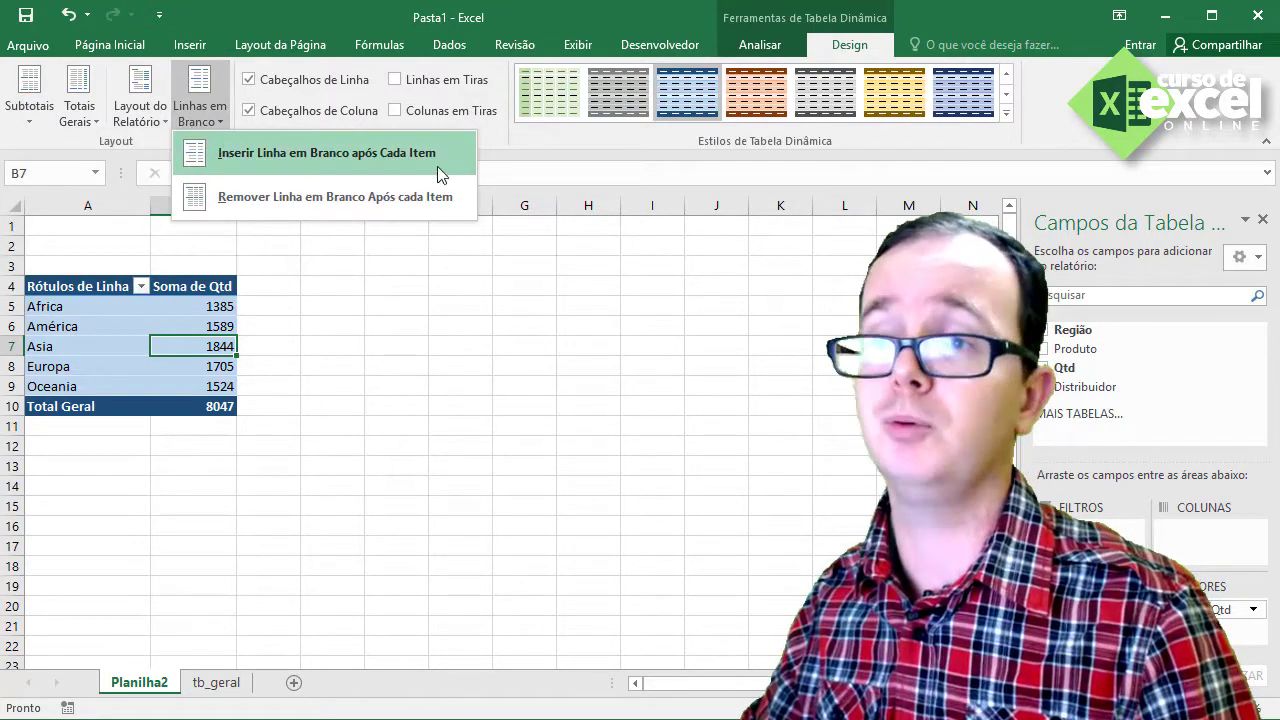
left_click(515, 171)
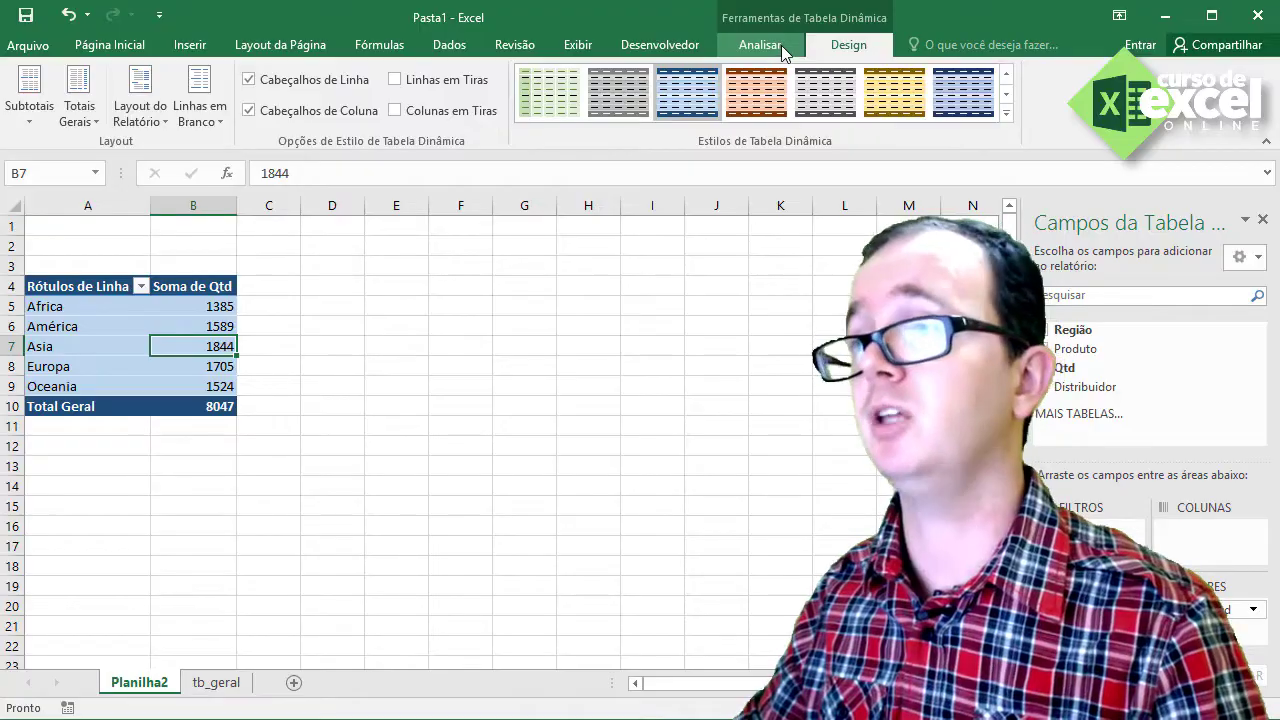
left_click(760, 45)
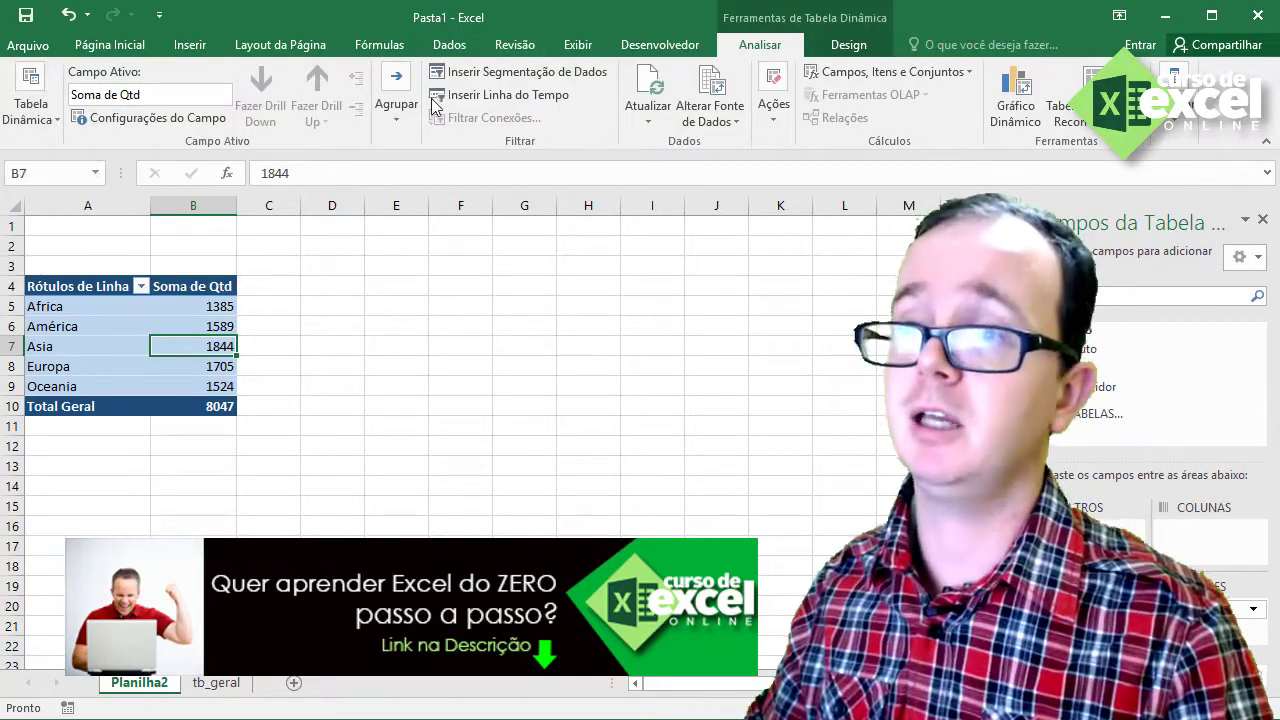
left_click(397, 110)
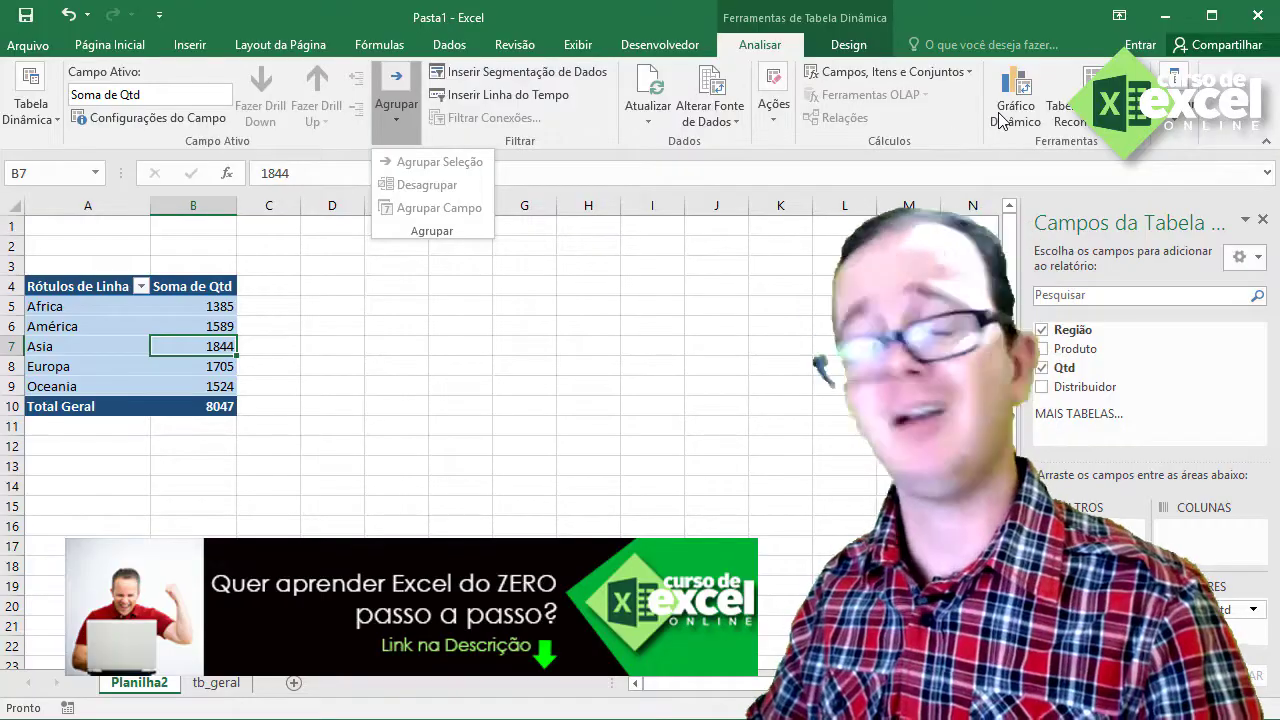
left_click(778, 112)
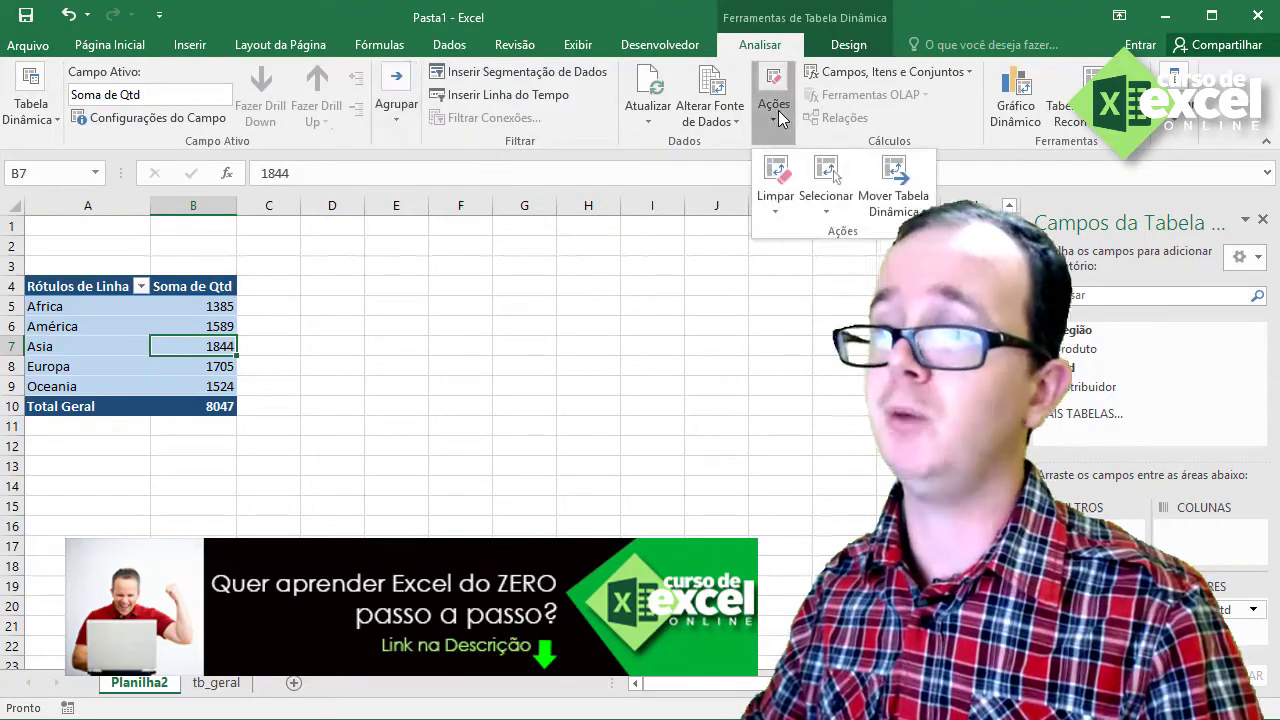
left_click(733, 124)
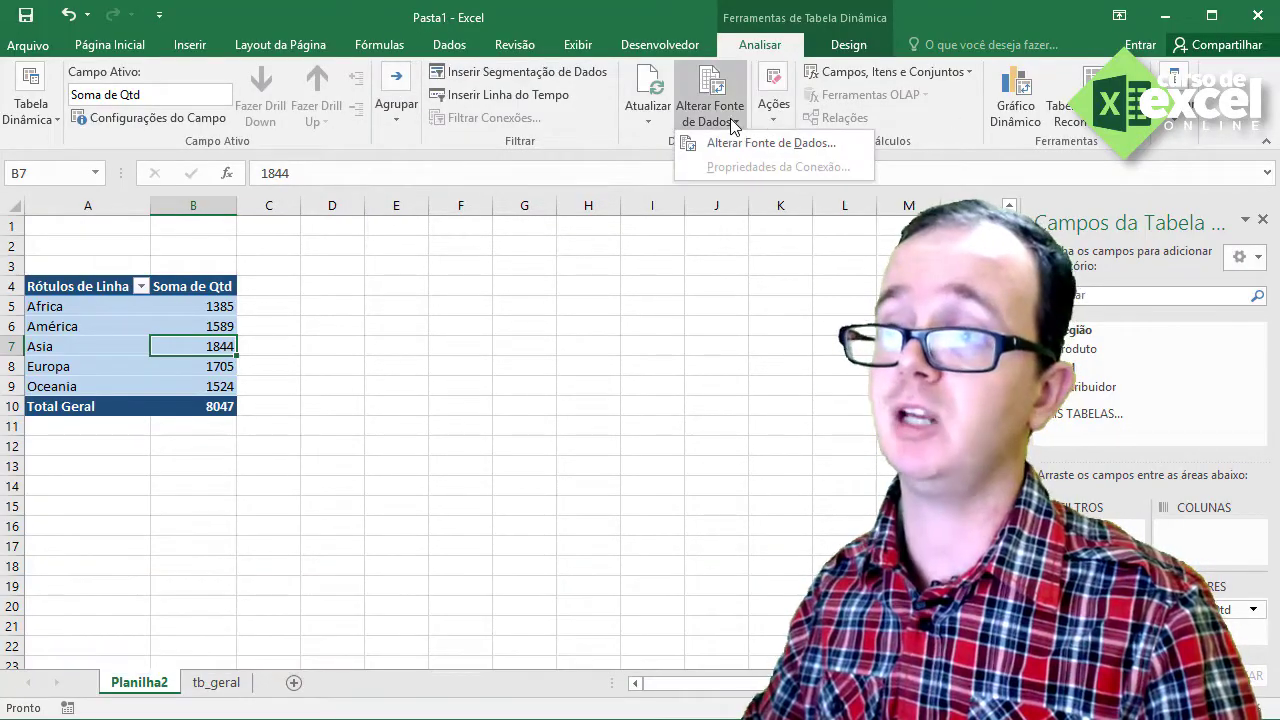
left_click(727, 119)
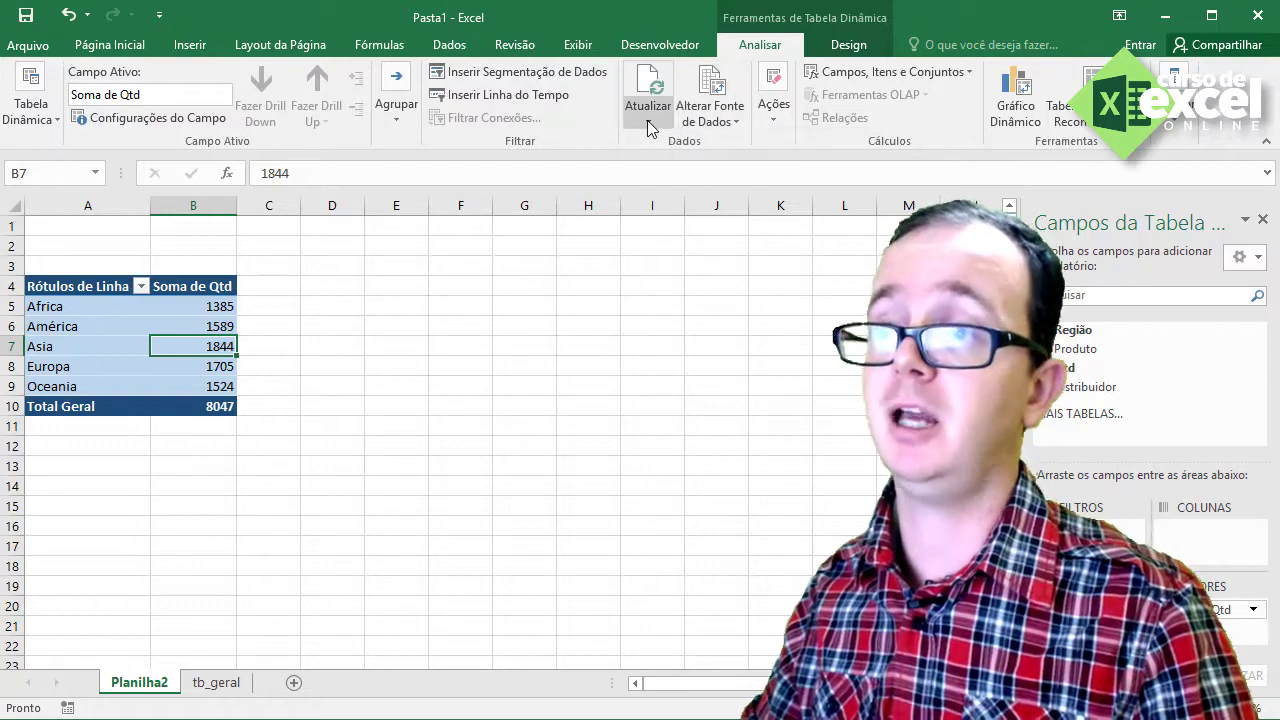
left_click(648, 122)
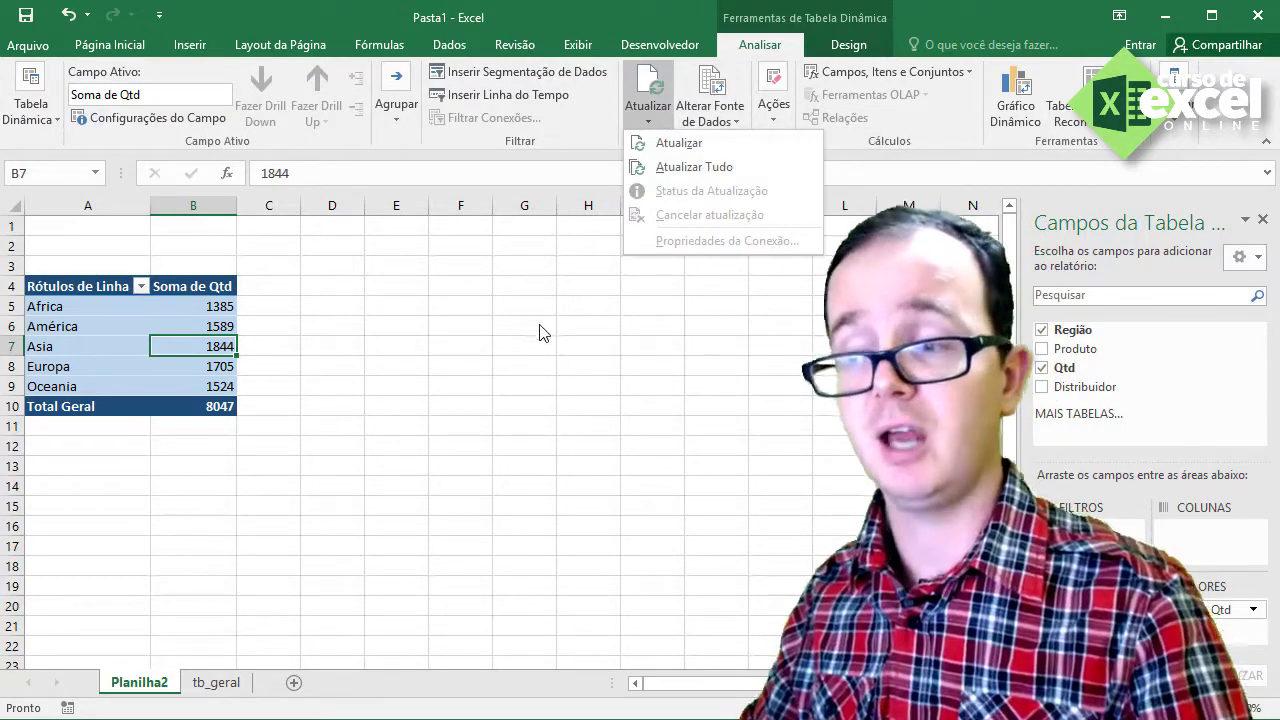
left_click(540, 330)
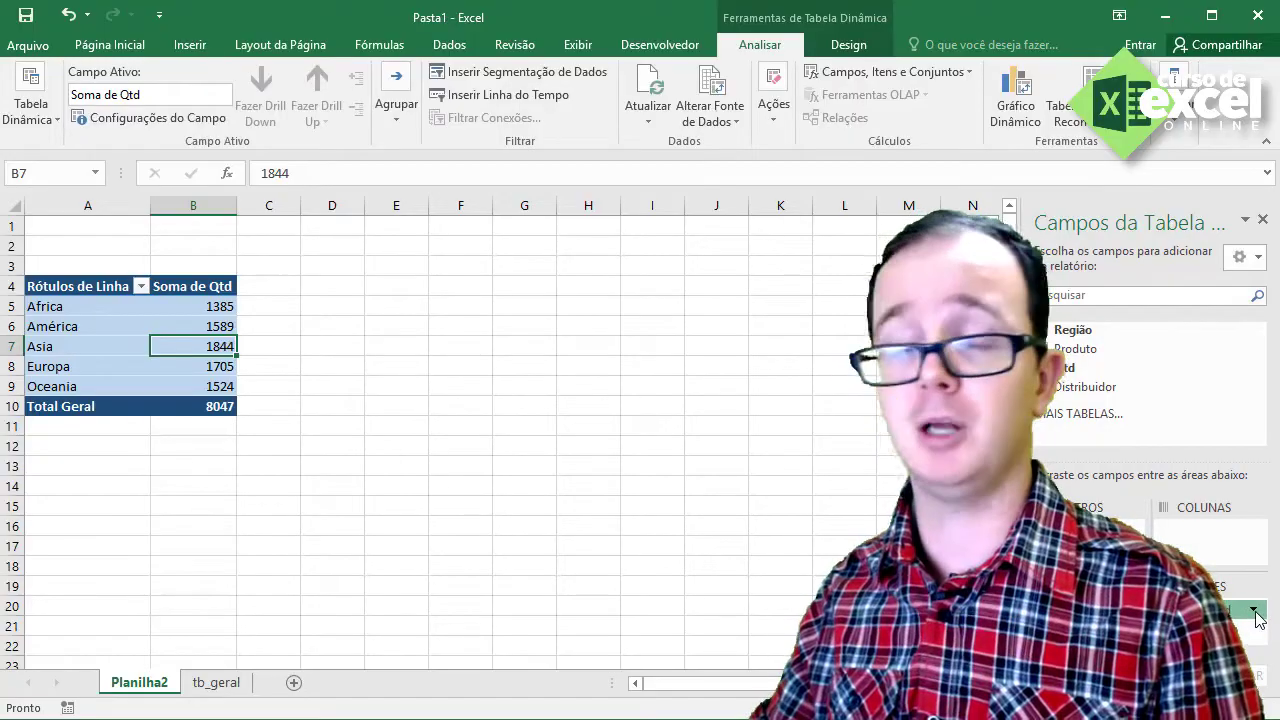
left_click(588, 430)
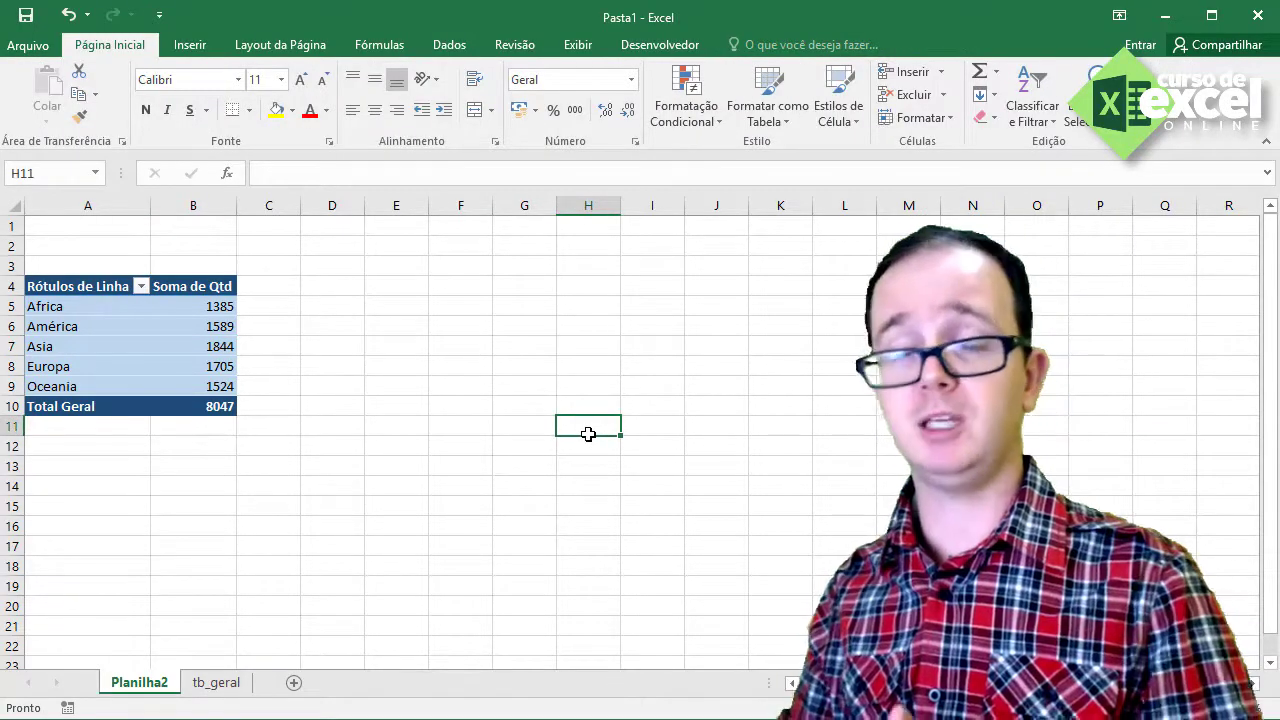